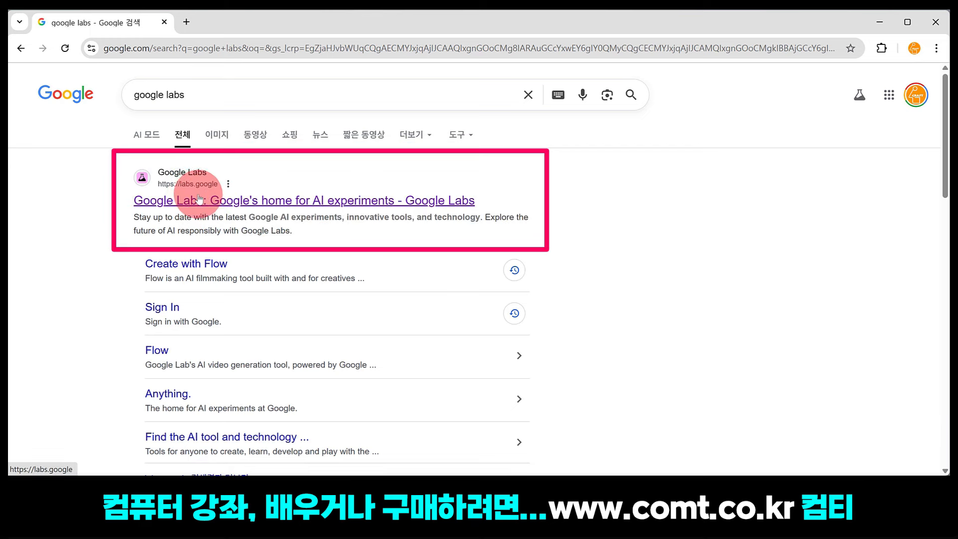
- Open the Google Labs site from the search results and expand its complete list of experiments
left_click(182, 203)
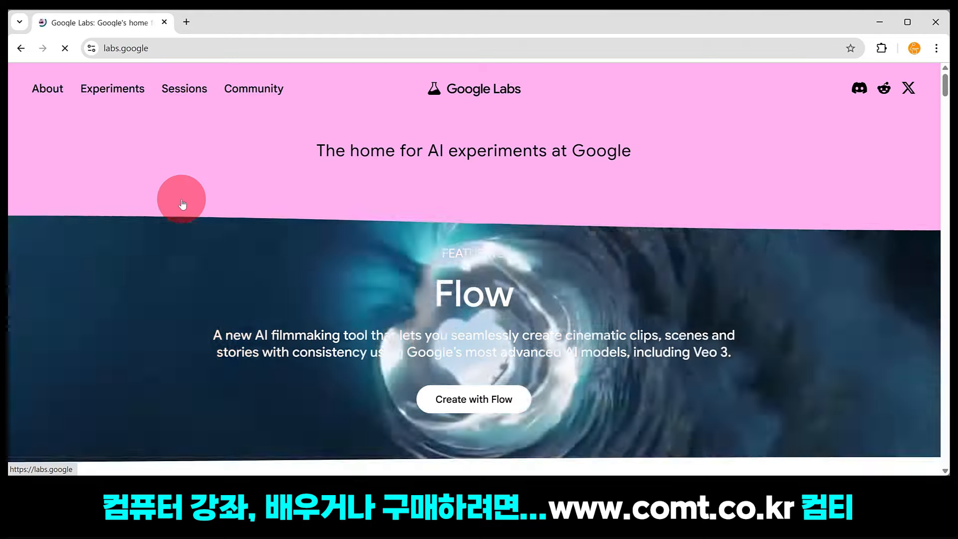
scroll(370, 301, "down", 15)
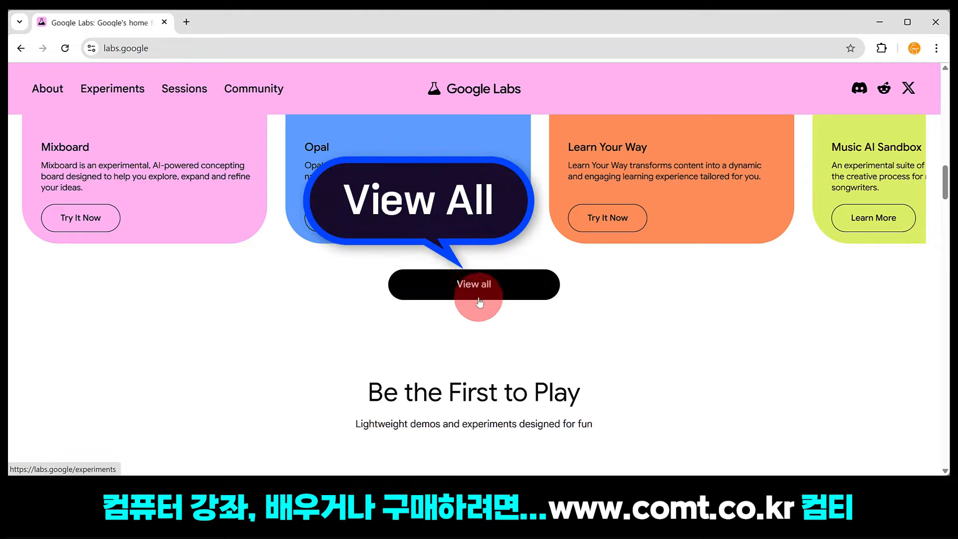
left_click(464, 294)
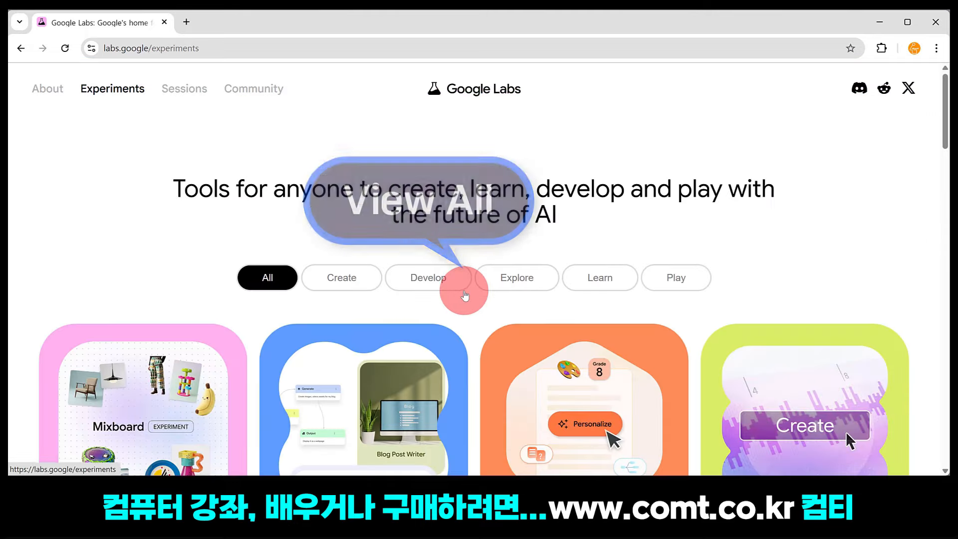
scroll(465, 302, "down", 5)
scroll(466, 303, "down", 5)
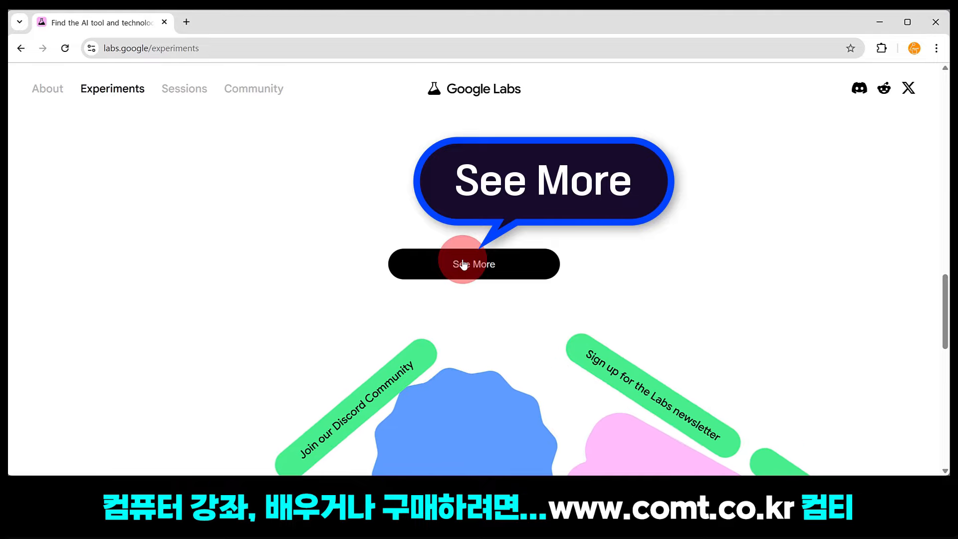
left_click(464, 265)
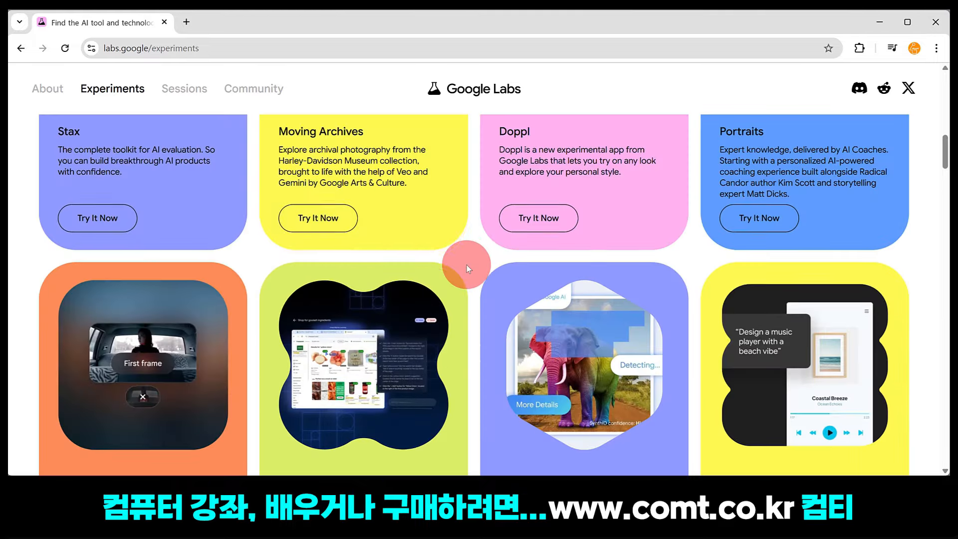
- Find the Whisk experiment in the list, open its page and launch the tool
scroll(467, 268, "down", 5)
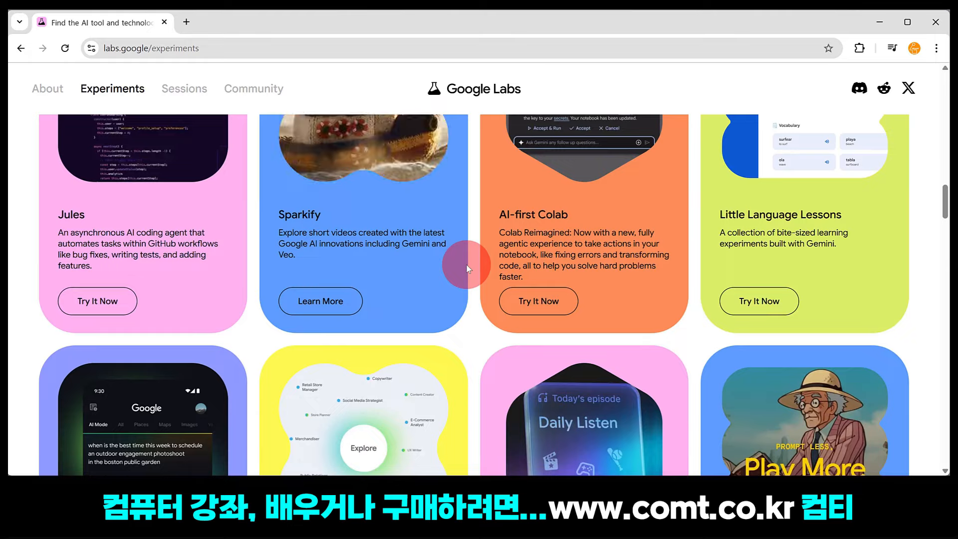
scroll(467, 268, "down", 6)
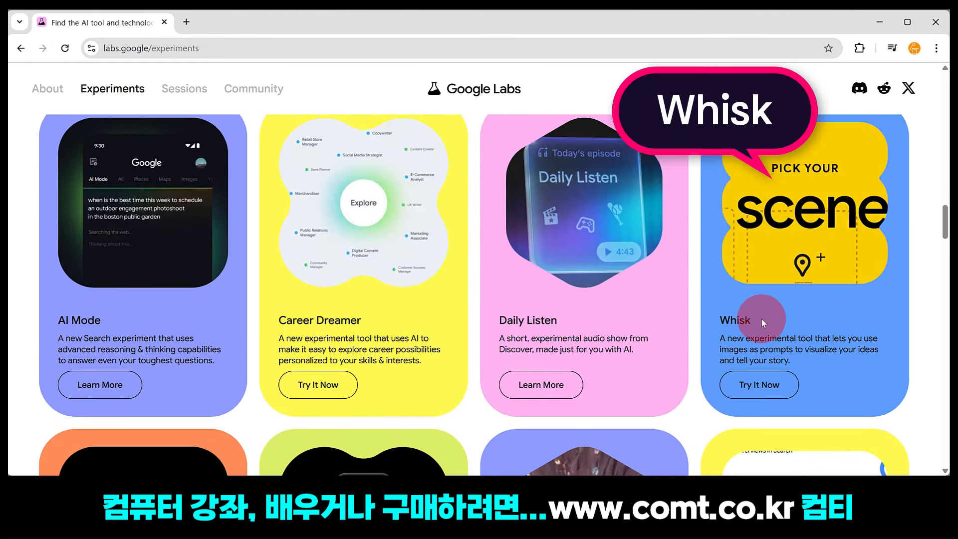
left_click(770, 386)
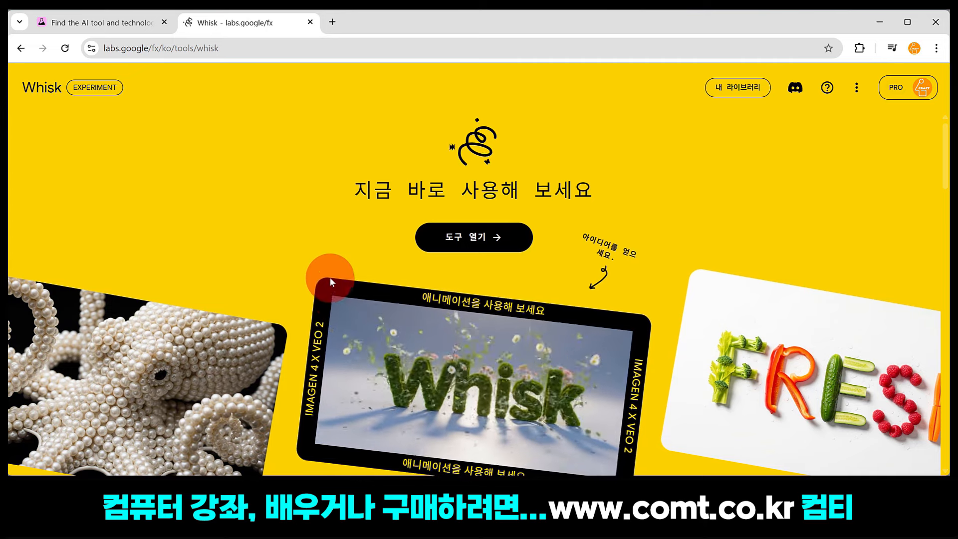
scroll(399, 304, "down", 2)
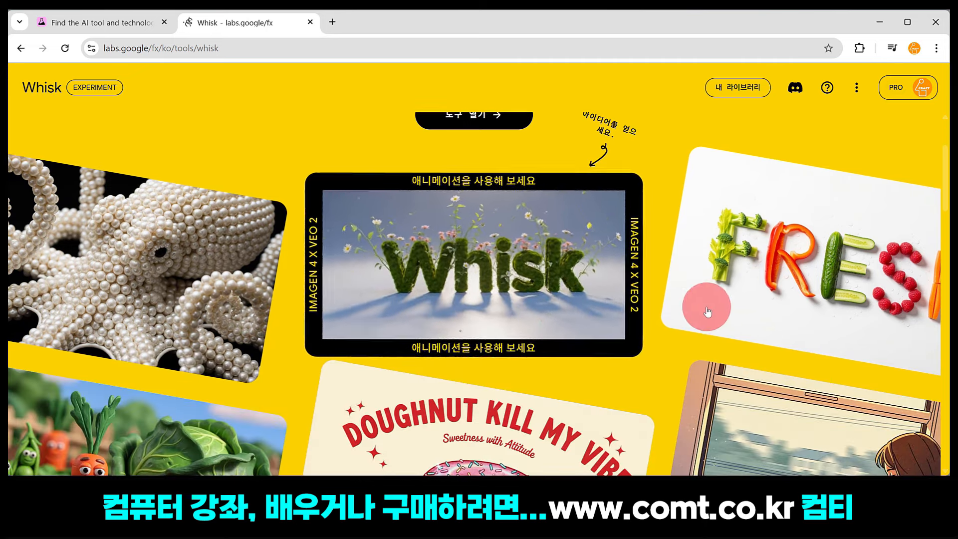
scroll(495, 329, "up", 2)
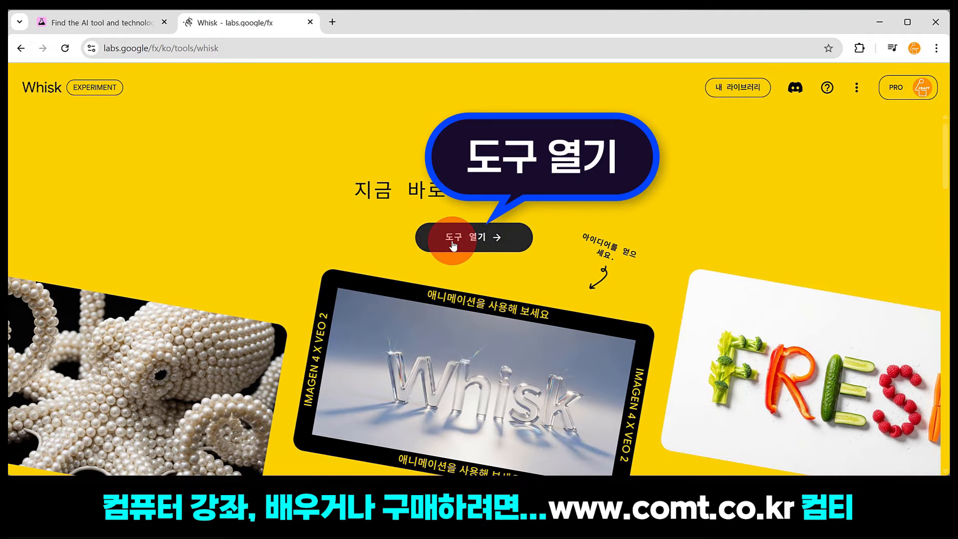
left_click(453, 243)
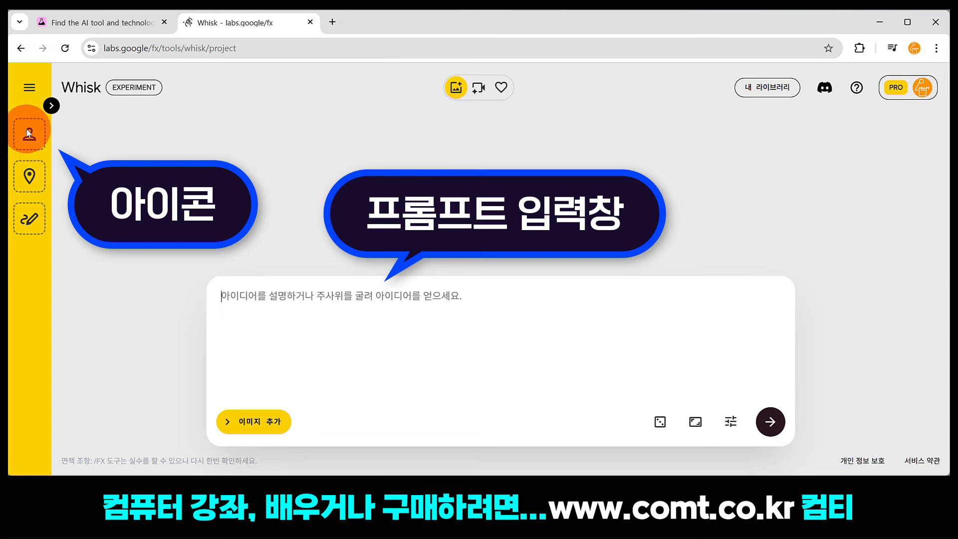
- Expand the image input area and look over the subject (피사체), scene (장면) and style (스타일) slots
left_click(49, 106)
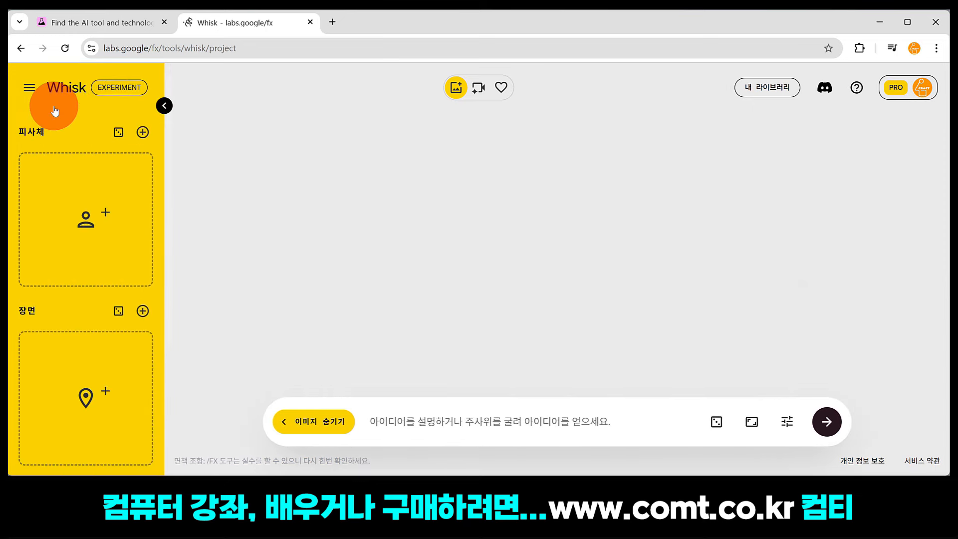
scroll(91, 255, "down", 3)
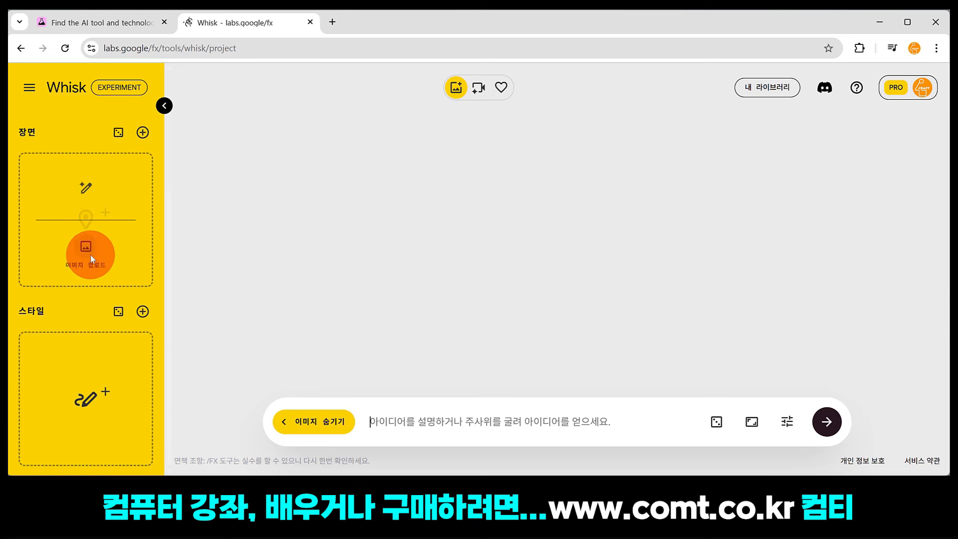
mouse_move(102, 381)
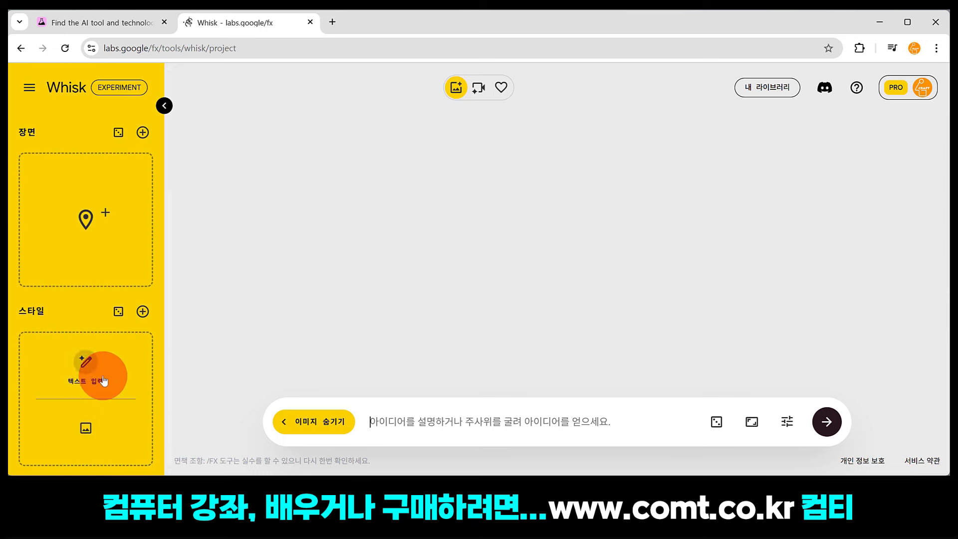
scroll(100, 216, "up", 3)
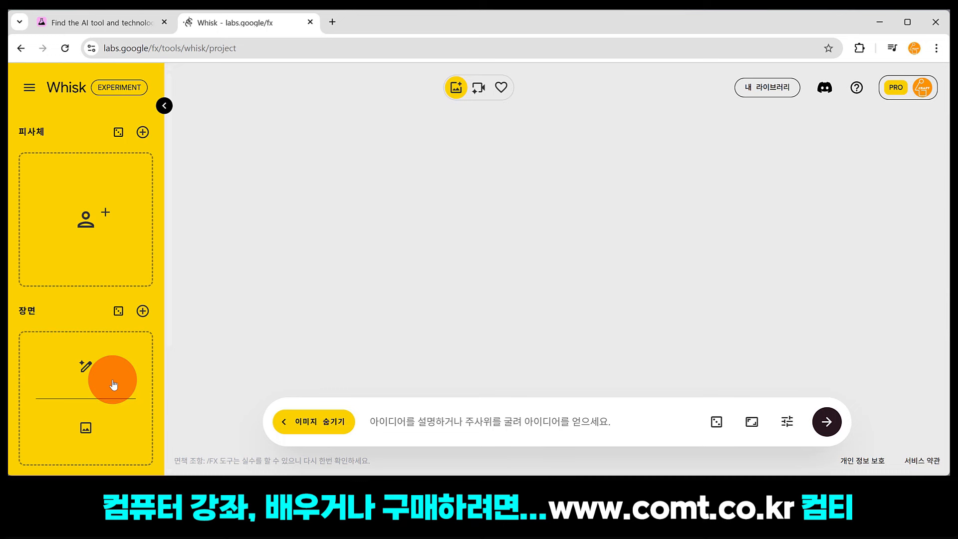
mouse_move(74, 242)
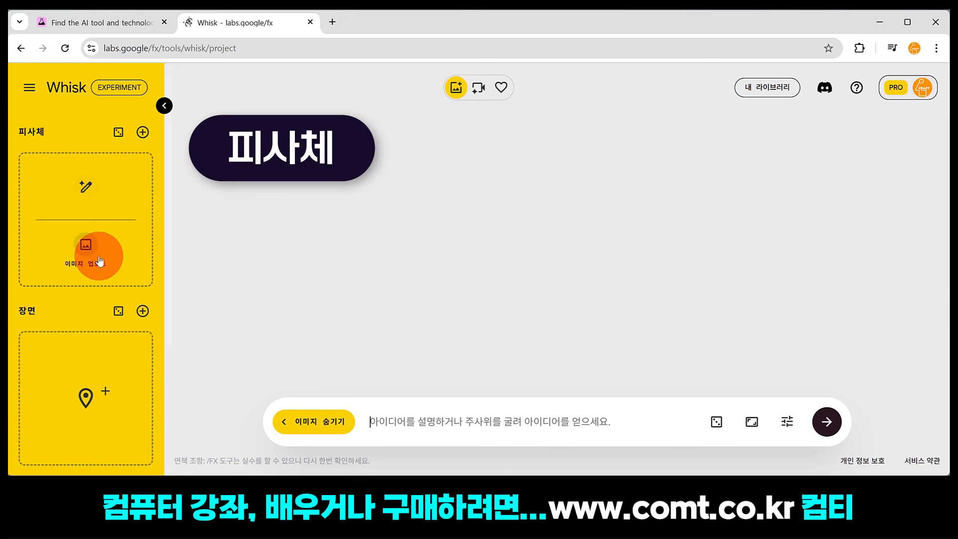
scroll(120, 259, "down", 3)
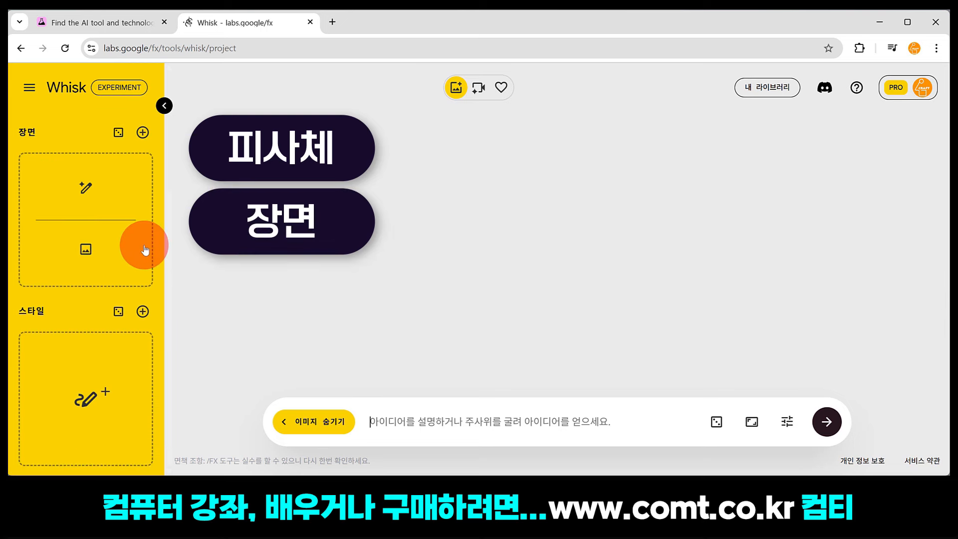
mouse_move(133, 353)
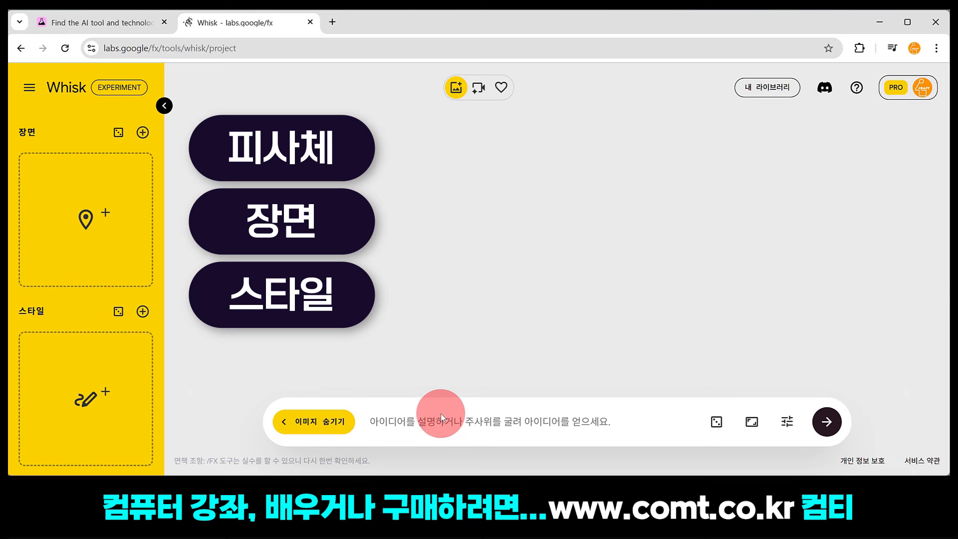
scroll(107, 220, "up", 4)
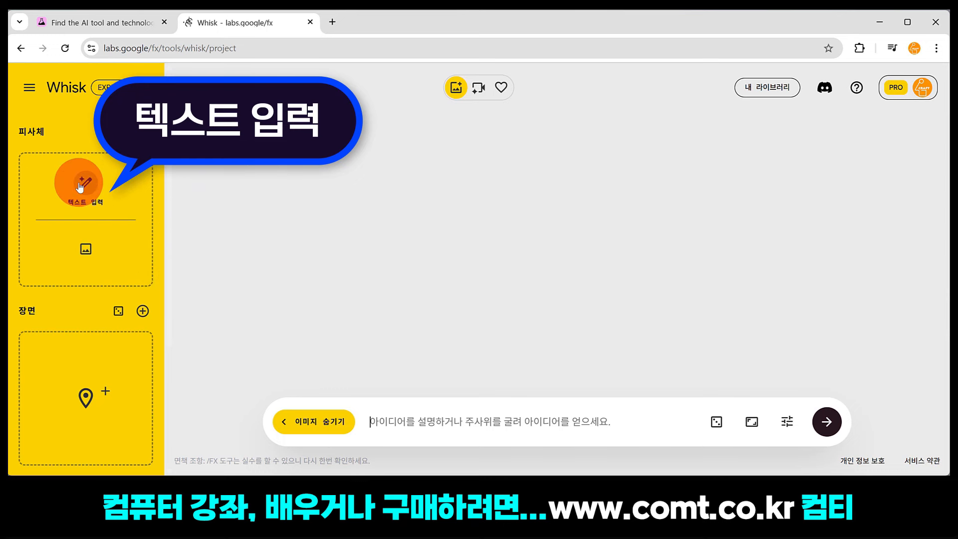
scroll(103, 338, "down", 2)
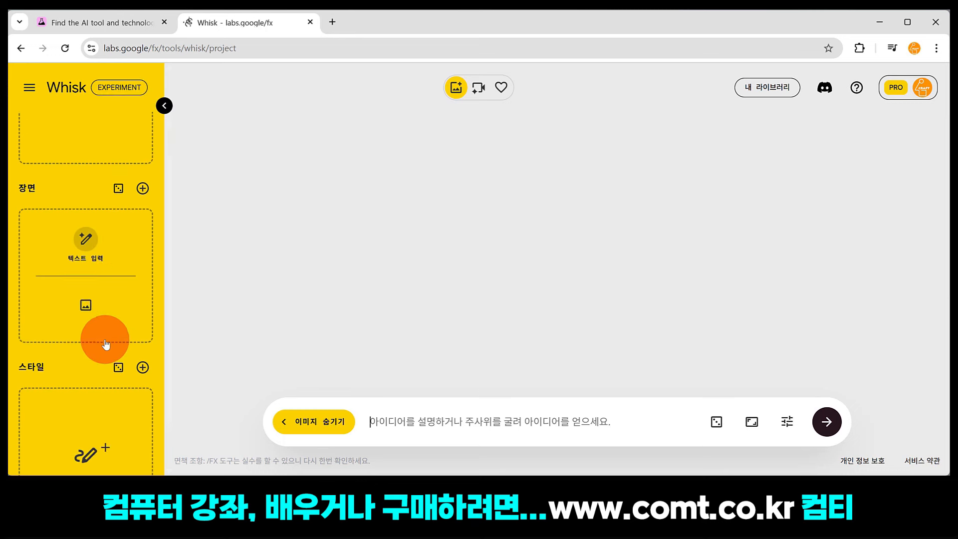
scroll(135, 311, "up", 2)
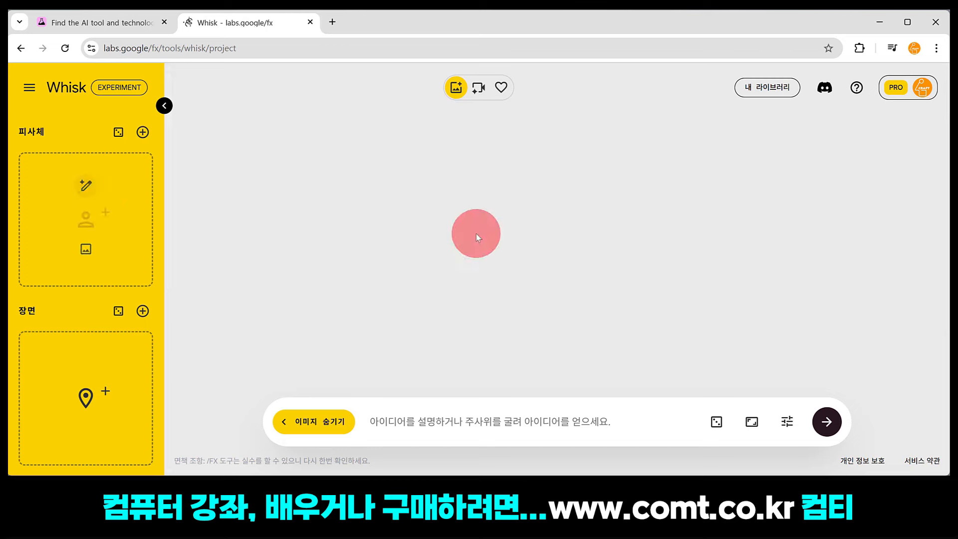
- Open the text prompt for generating the subject (피사체) image
left_click(83, 183)
left_click(420, 244)
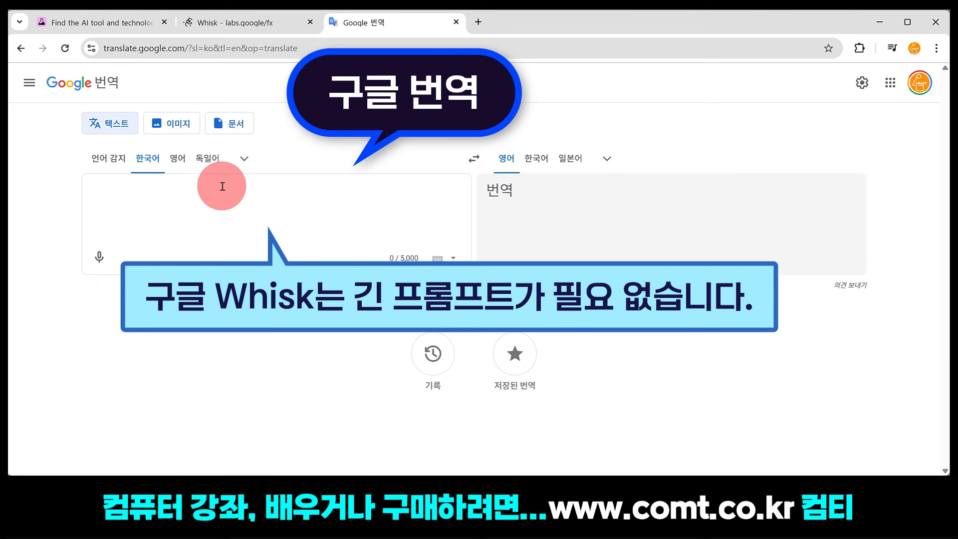
- In Google Translate, translate "아침 산책을 하는 강아지" from Korean to English and copy the translation
left_click(237, 193)
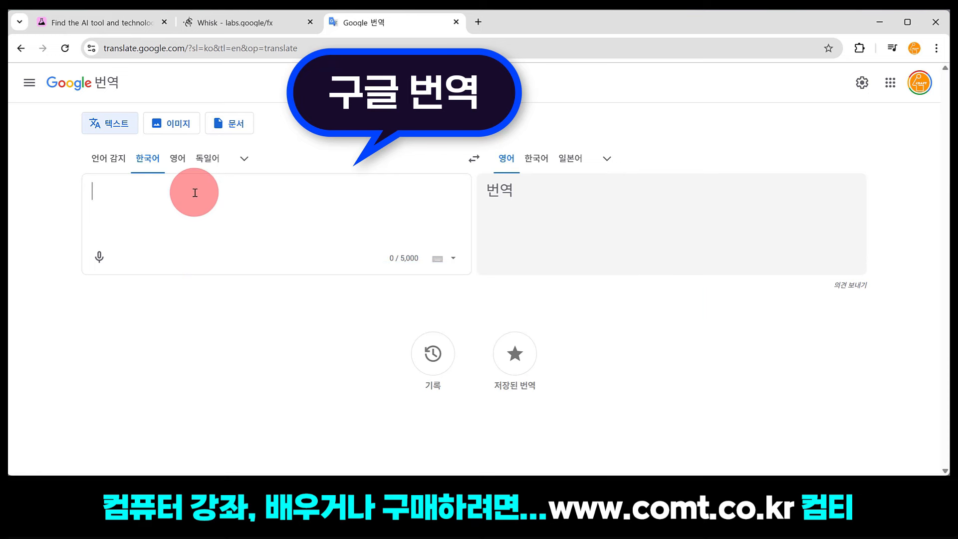
type("아침 산책을 하는 강아지")
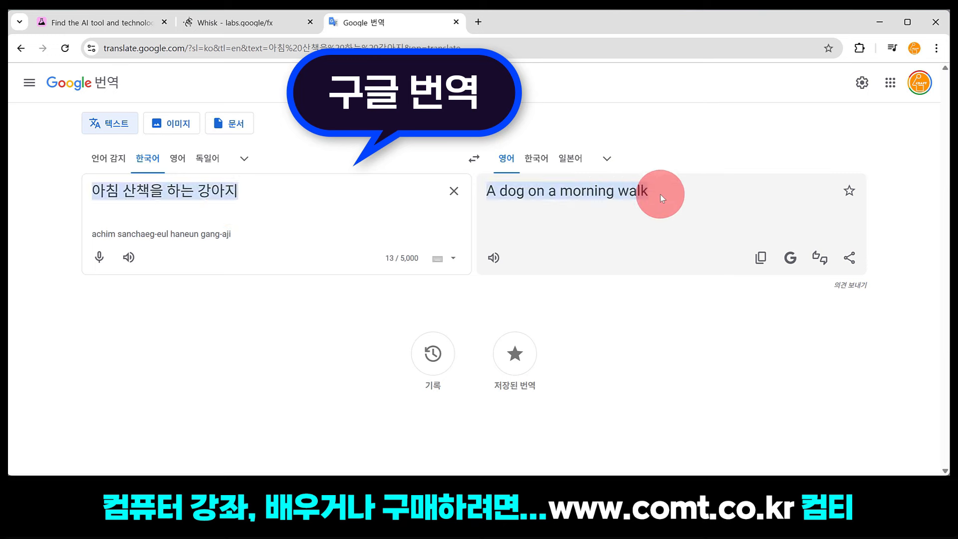
left_click(761, 263)
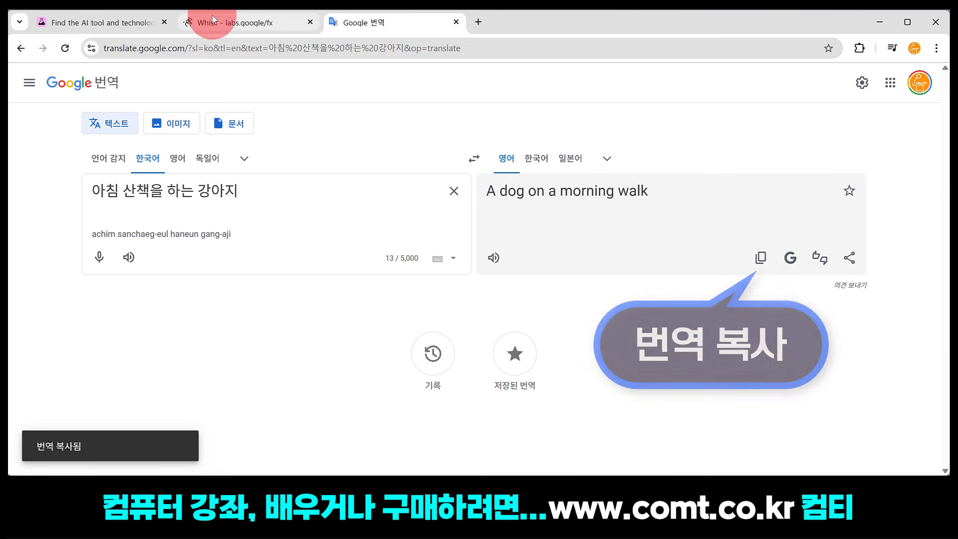
- Switch back to Whisk and generate the subject image from the prompt "A dog on a morning walk"
left_click(259, 20)
left_click(294, 215)
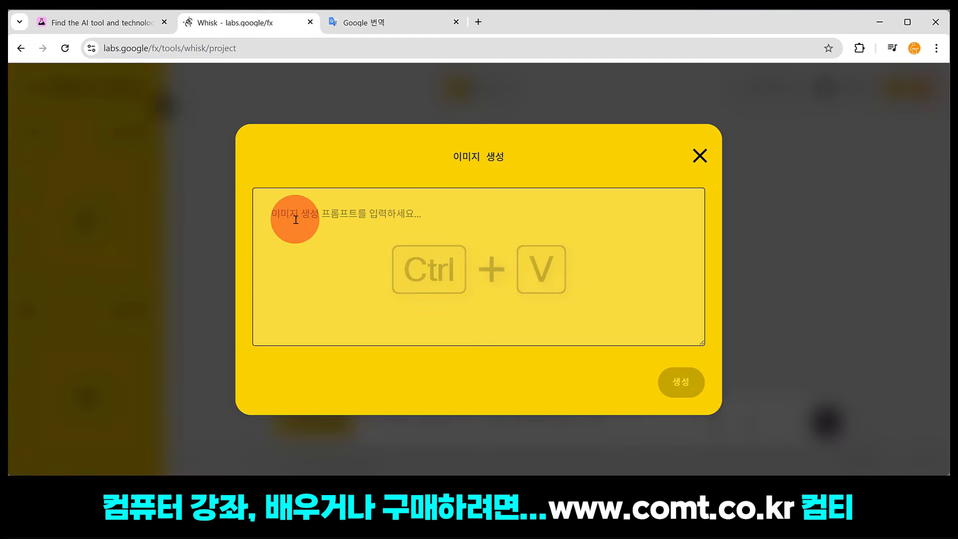
type("A dog on a morning walk")
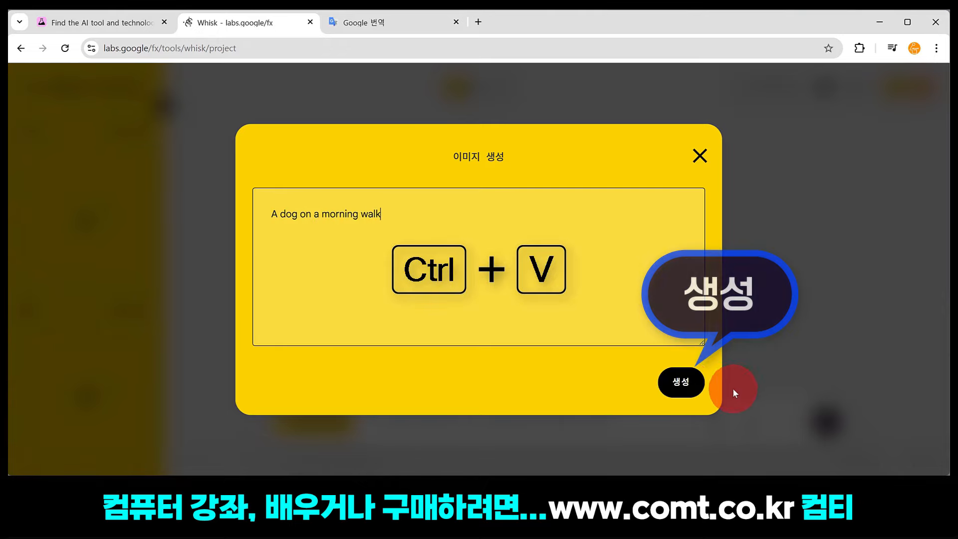
left_click(680, 383)
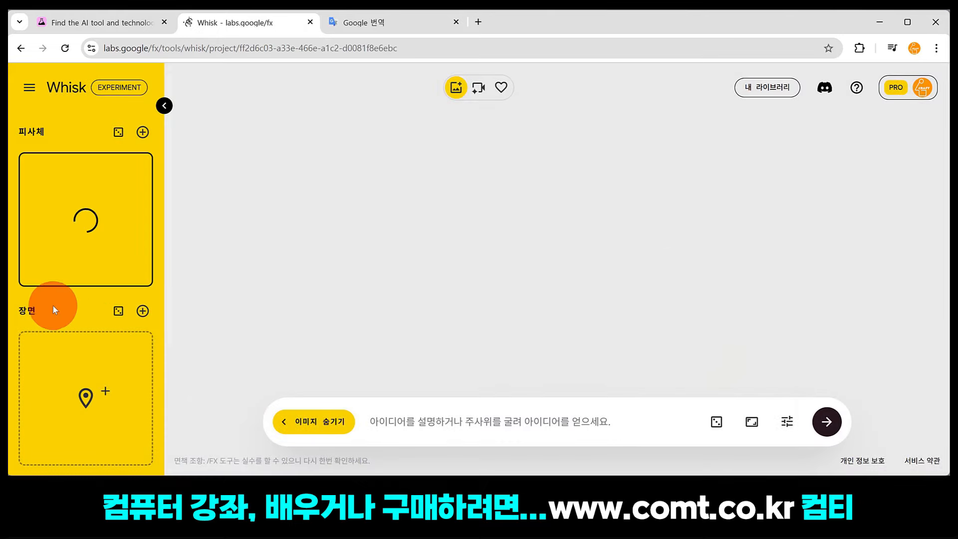
- Copy the translation "In the foggy forest" from Google Translate and generate the scene (장면) image from it in Whisk
scroll(53, 306, "down", 3)
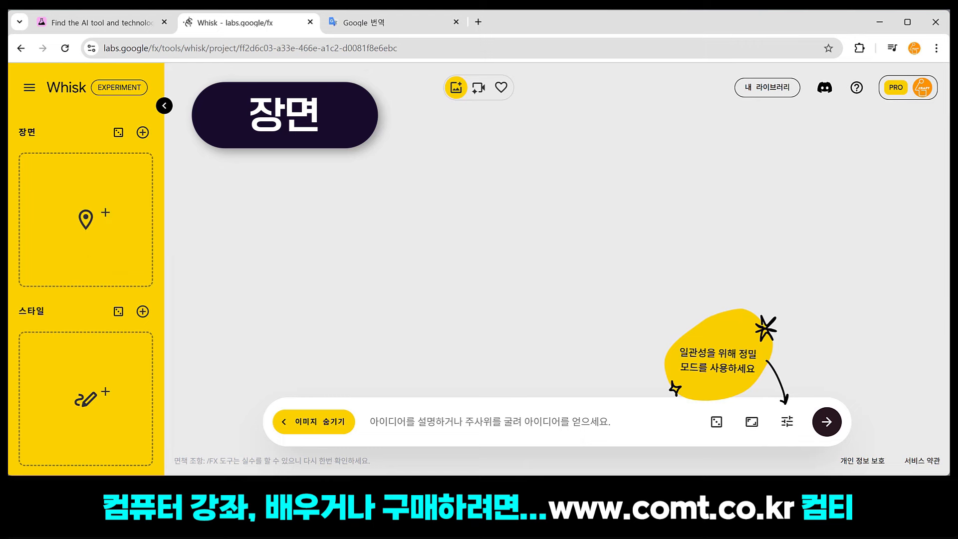
left_click(761, 258)
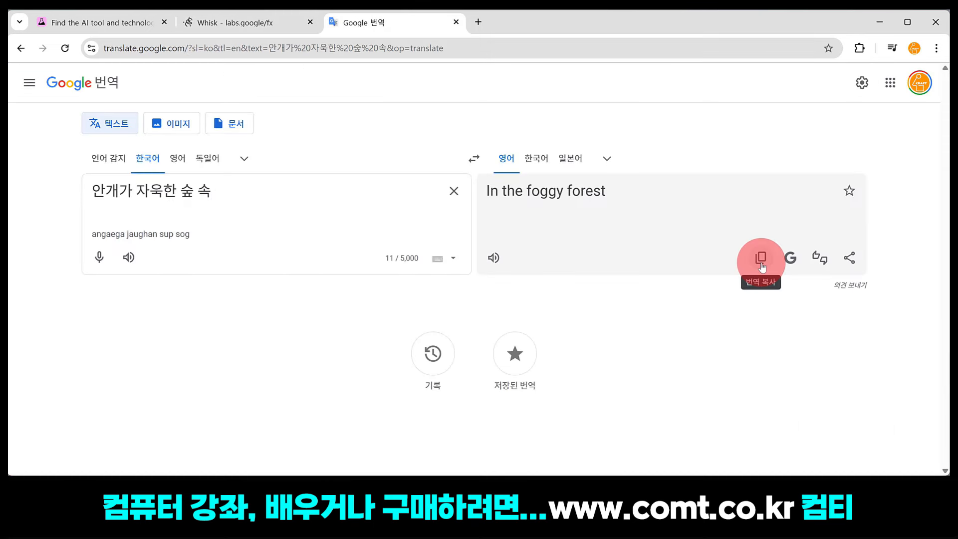
left_click(190, 22)
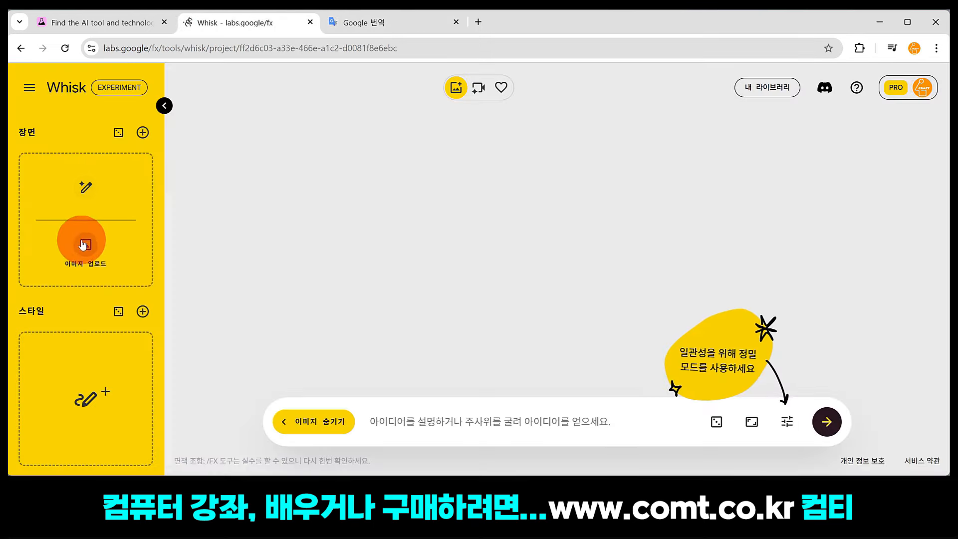
left_click(84, 186)
key("ctrl+v")
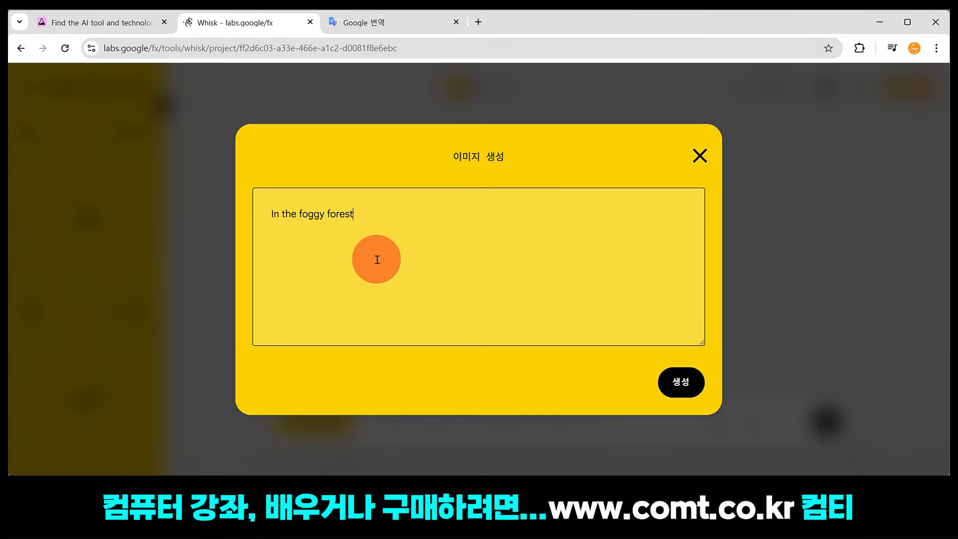
left_click(692, 391)
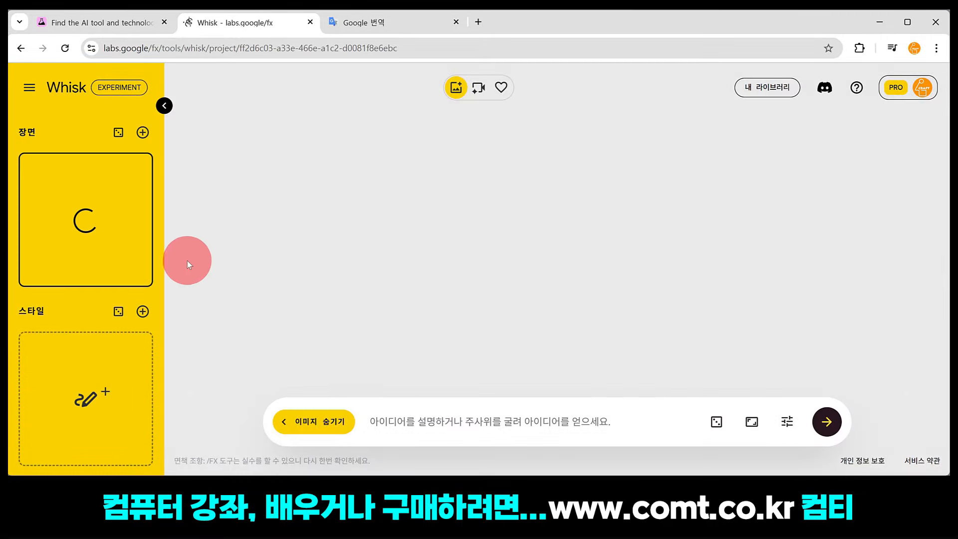
left_click(77, 241)
mouse_move(89, 212)
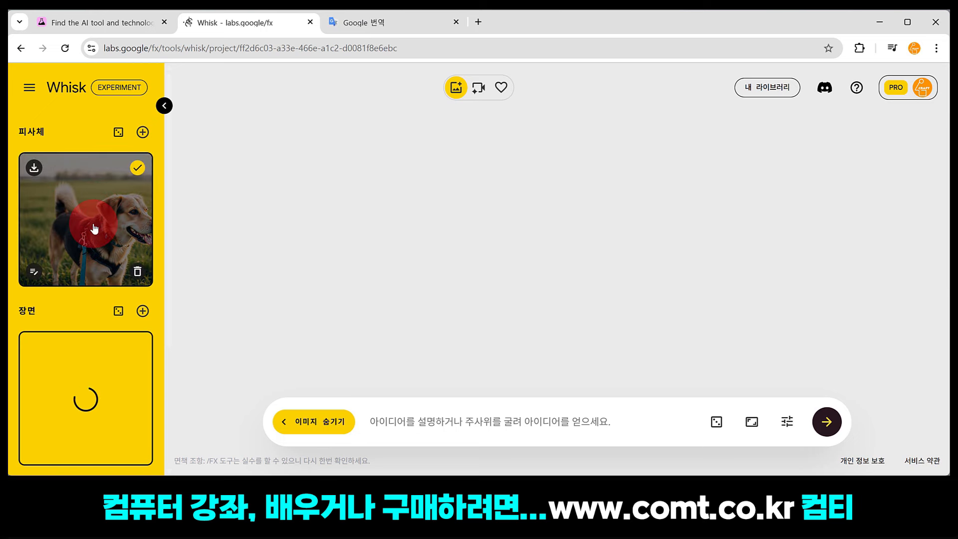
scroll(94, 228, "down", 4)
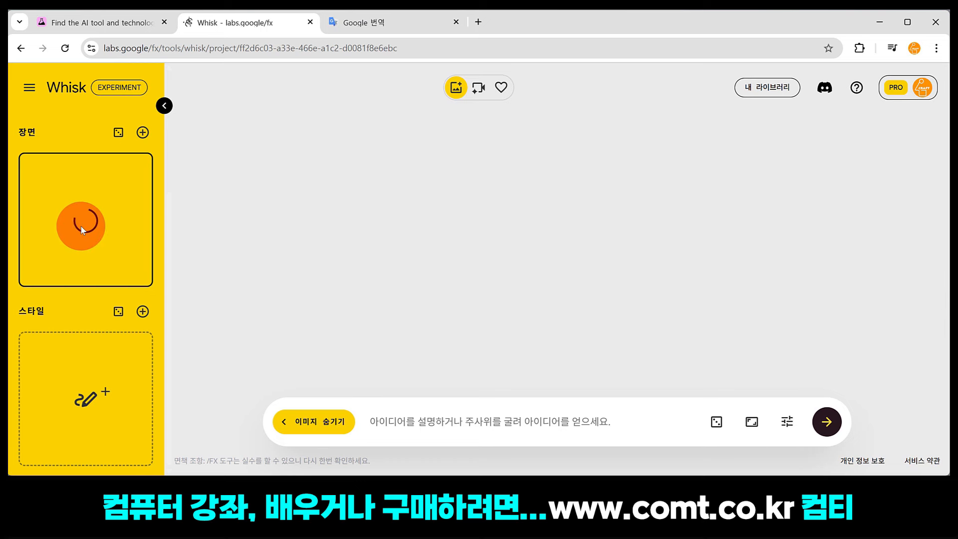
- Generate a watercolour flower image for the style (스타일)
mouse_move(108, 400)
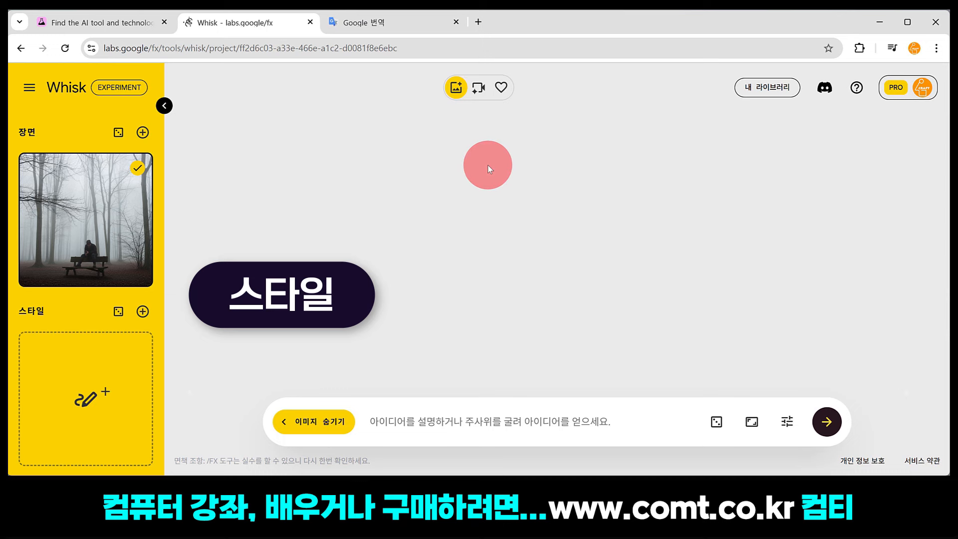
left_click(92, 410)
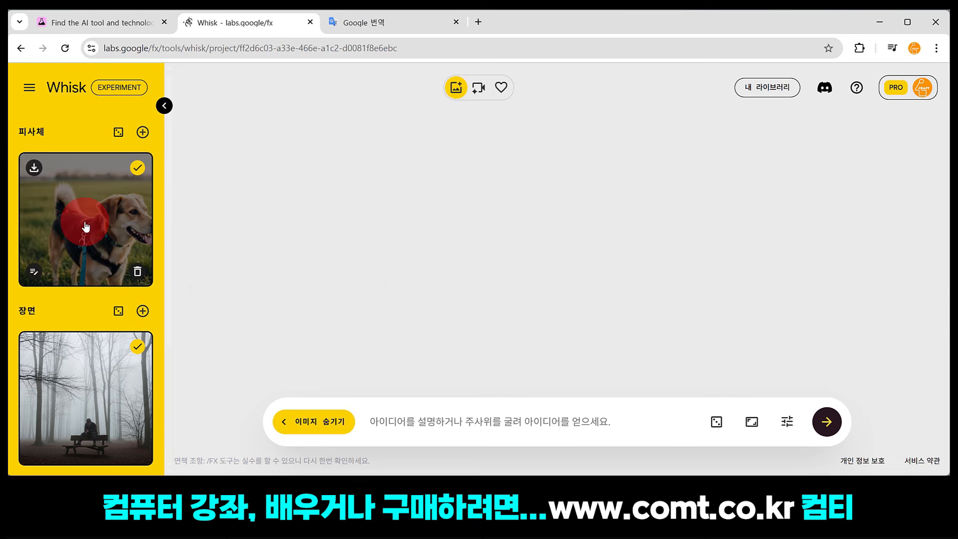
- Generate new images combining the checked subject (피사체), scene (장면) and style (스타일) images
scroll(95, 239, "down", 3)
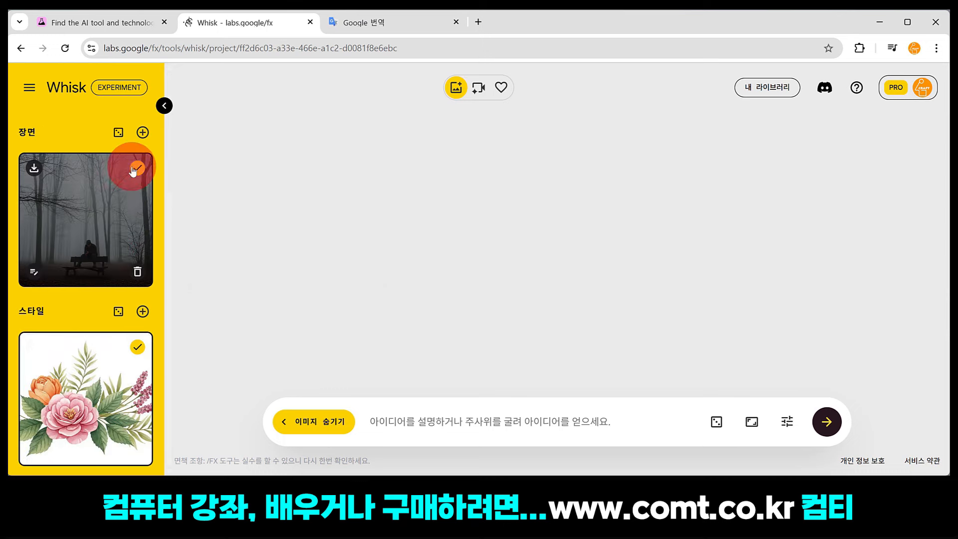
scroll(102, 325, "up", 3)
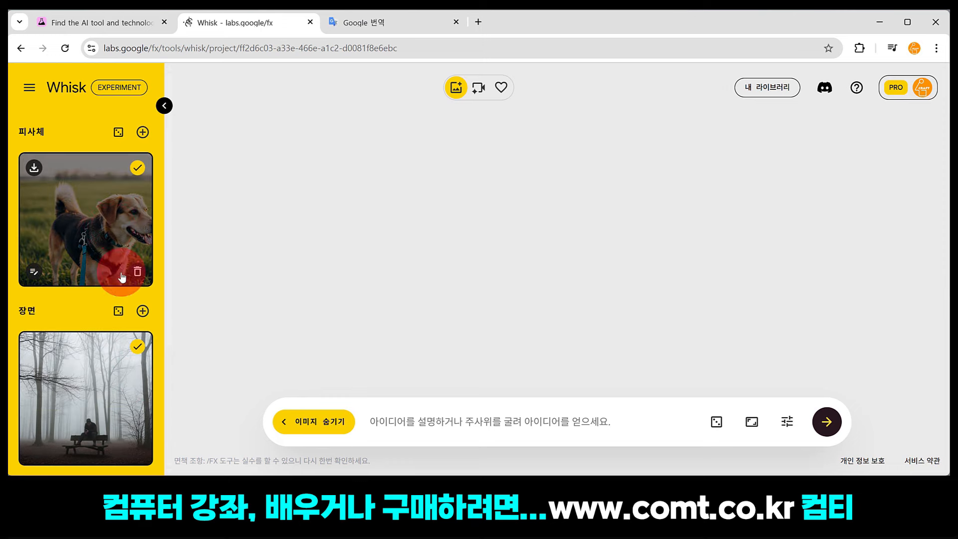
scroll(111, 375, "down", 3)
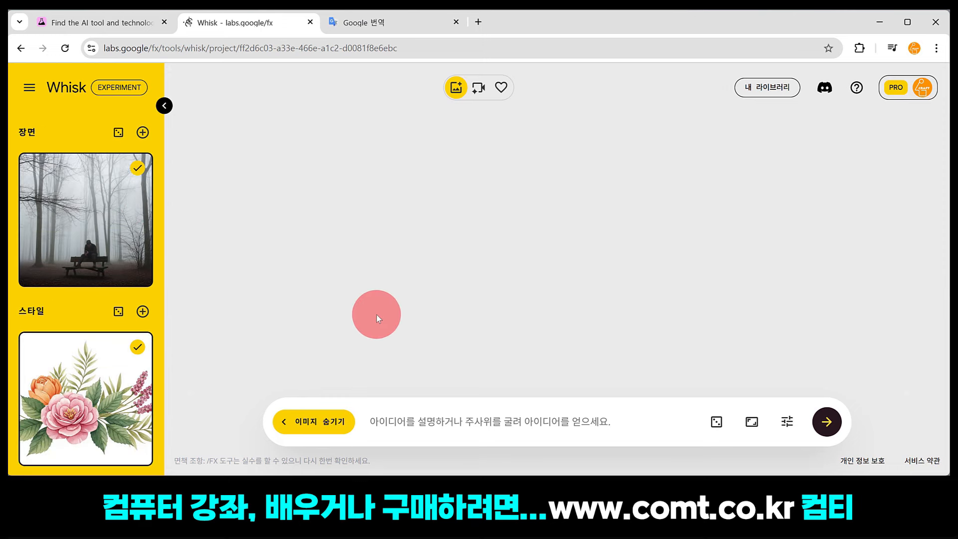
scroll(92, 260, "up", 3)
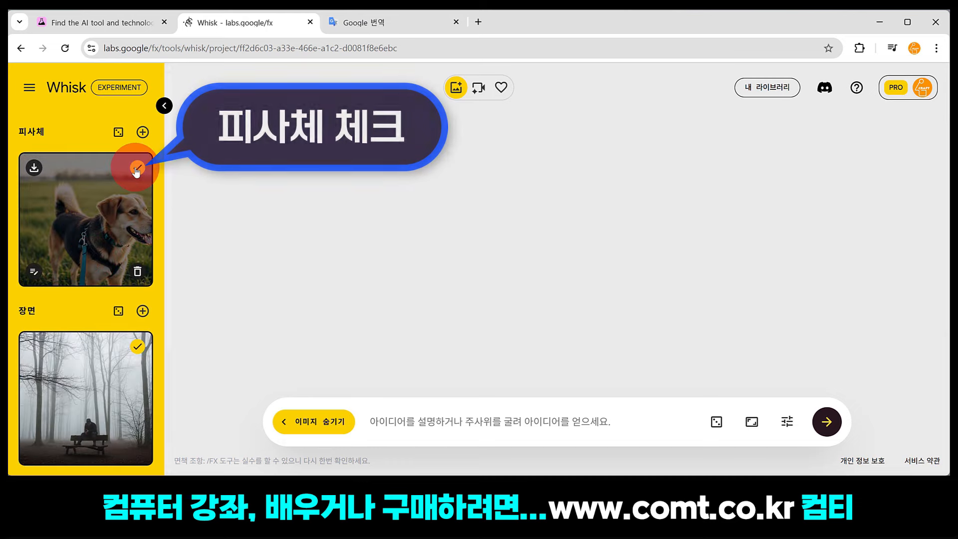
scroll(85, 288, "down", 3)
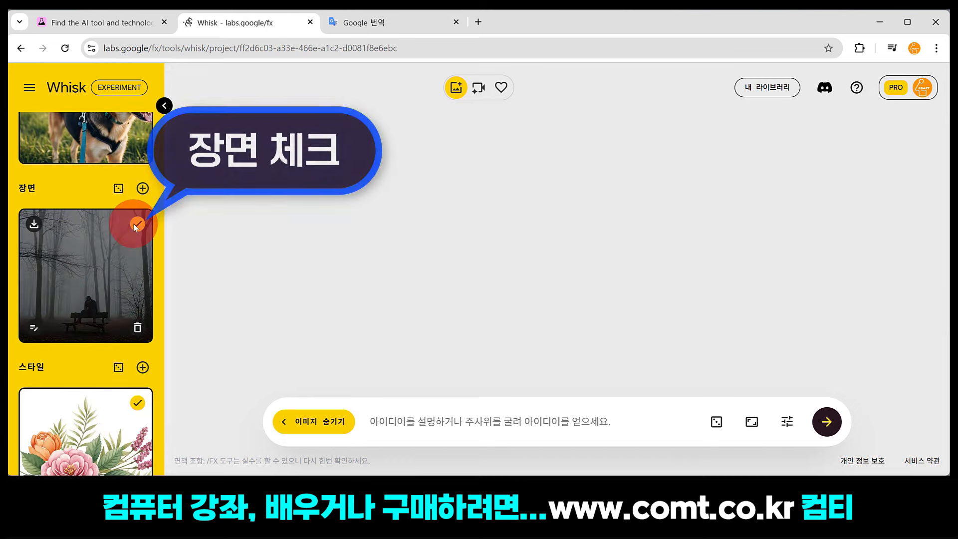
scroll(117, 254, "down", 1)
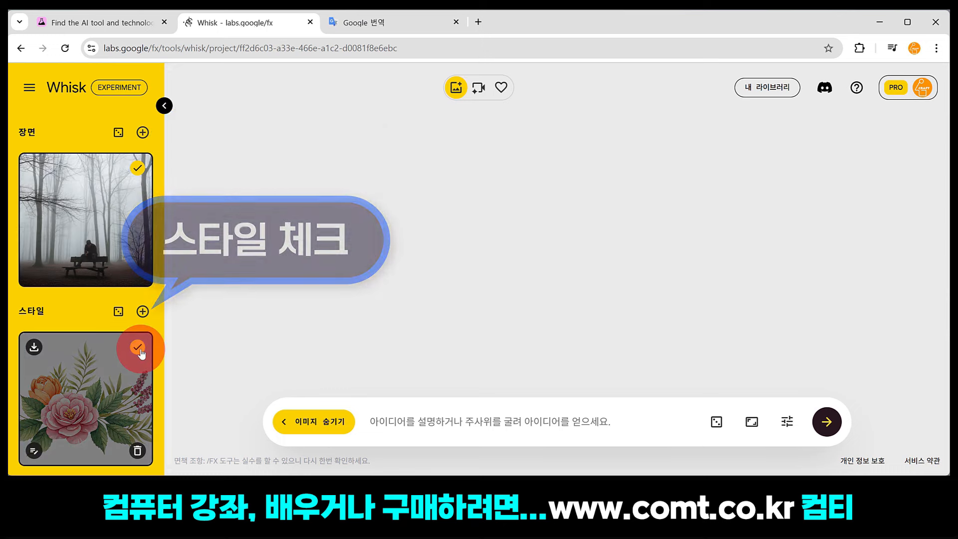
left_click(827, 423)
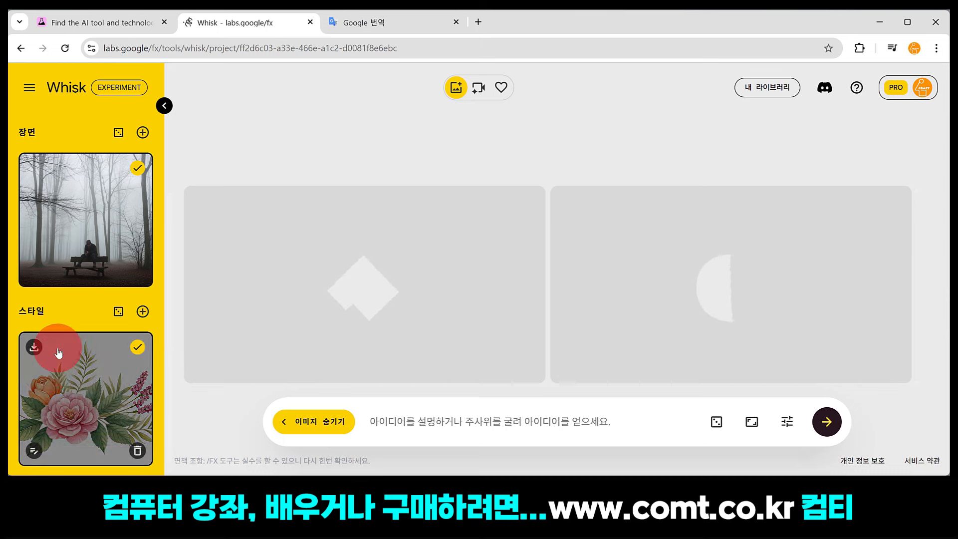
- Compare the generated images with the subject, scene and style images they combine
scroll(111, 227, "up", 3)
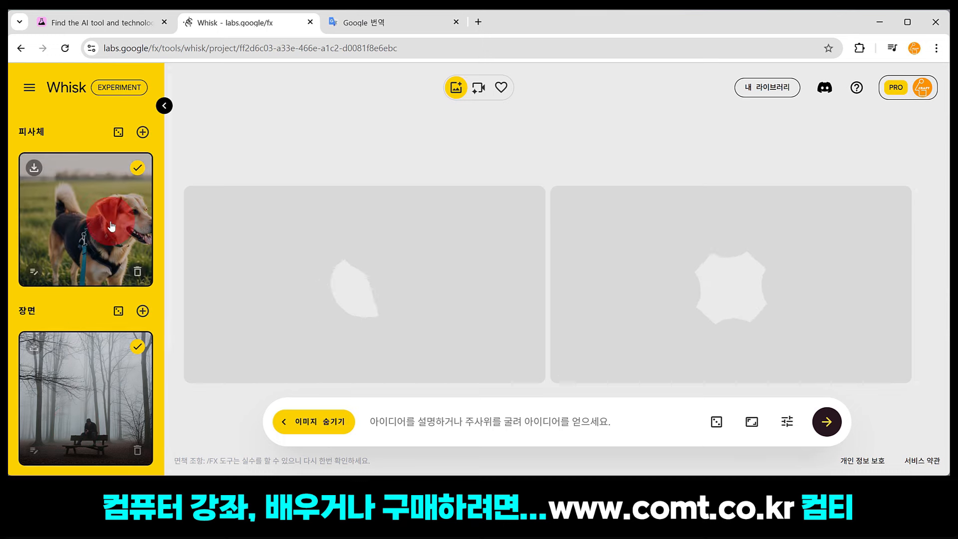
scroll(102, 232, "down", 3)
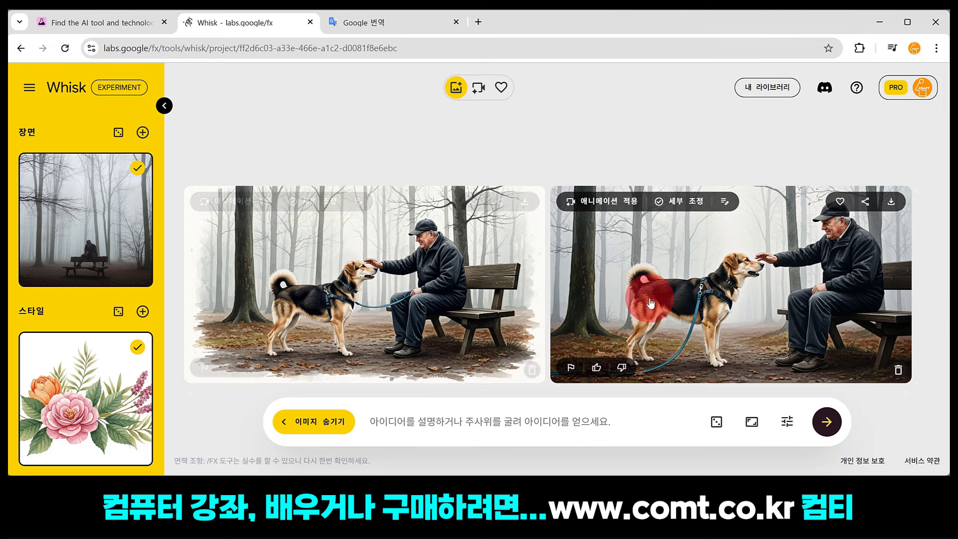
scroll(124, 229, "up", 3)
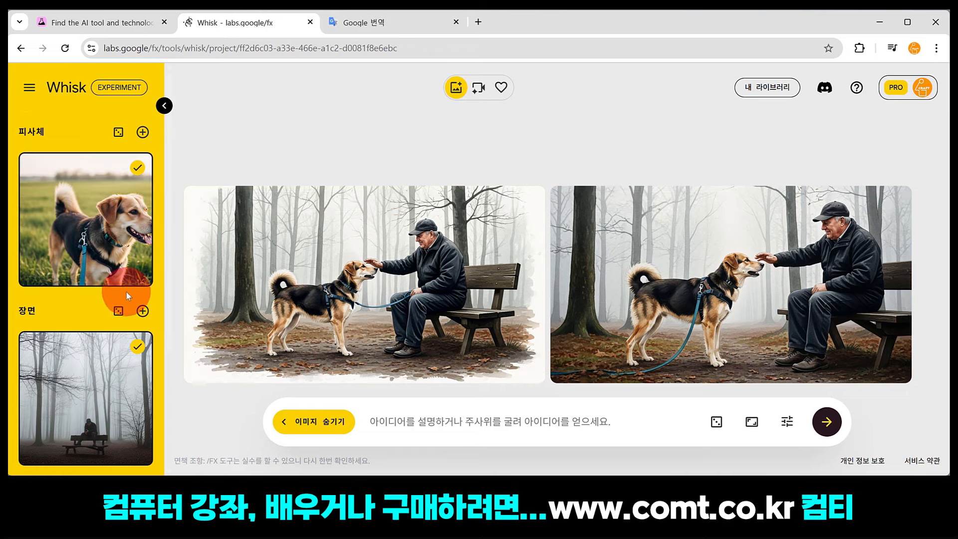
scroll(122, 294, "down", 3)
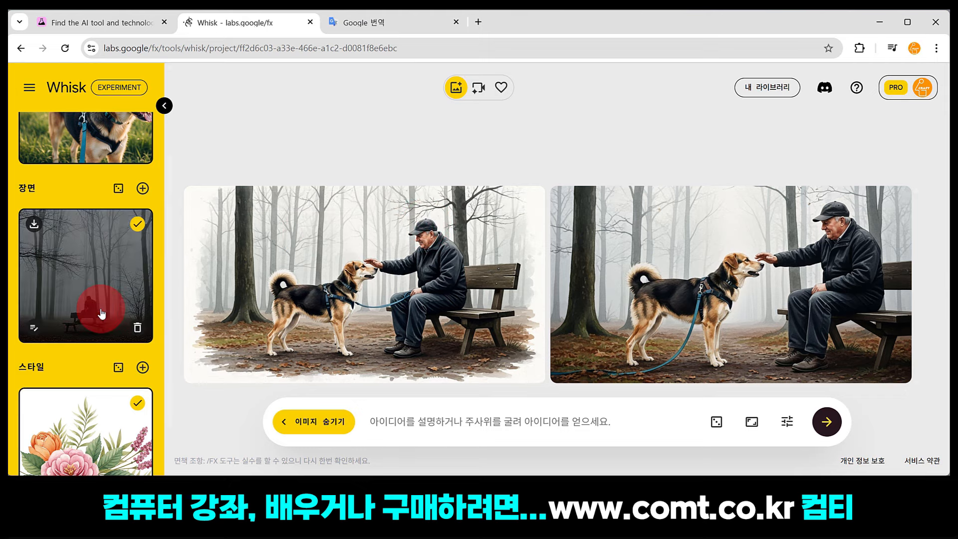
scroll(100, 324, "down", 2)
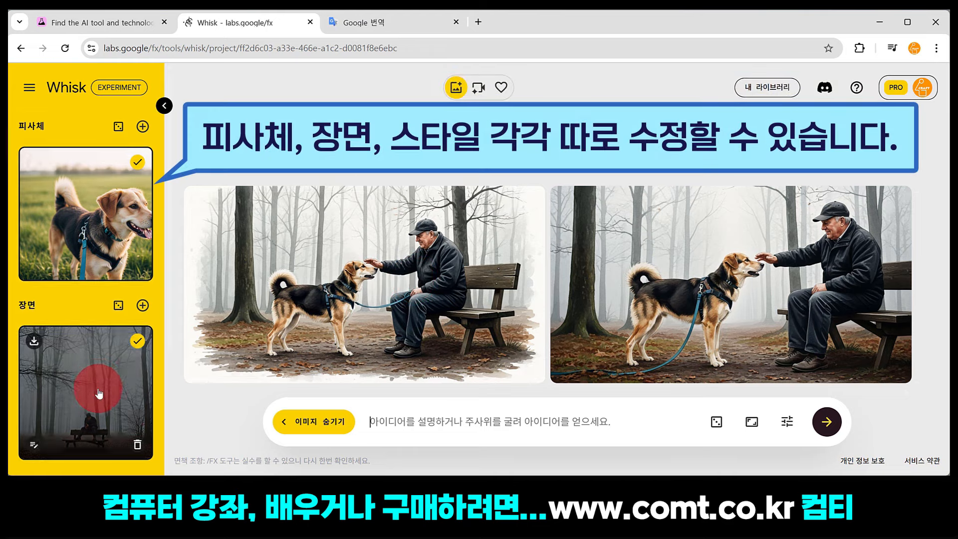
scroll(97, 392, "down", 2)
scroll(86, 331, "up", 2)
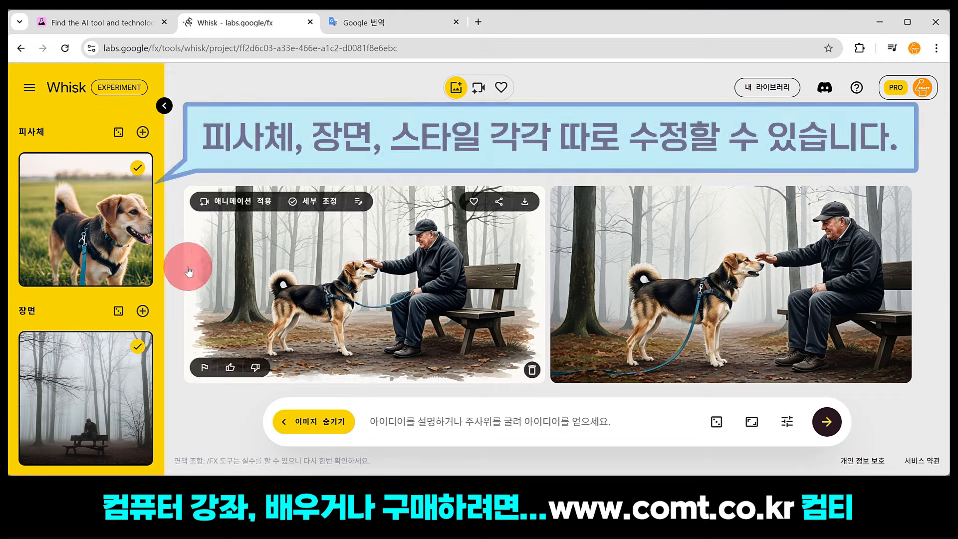
- Open the subject (피사체) image for editing, and in Google Translate translate and copy "아침 산책을 하는 골든 리트리버 강아지, 밝은 표정"
mouse_move(85, 214)
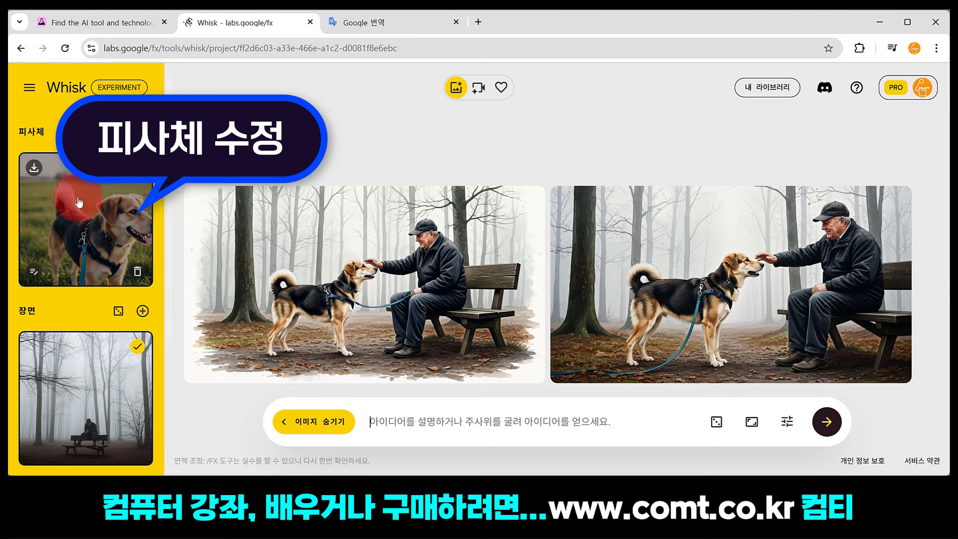
left_click(33, 274)
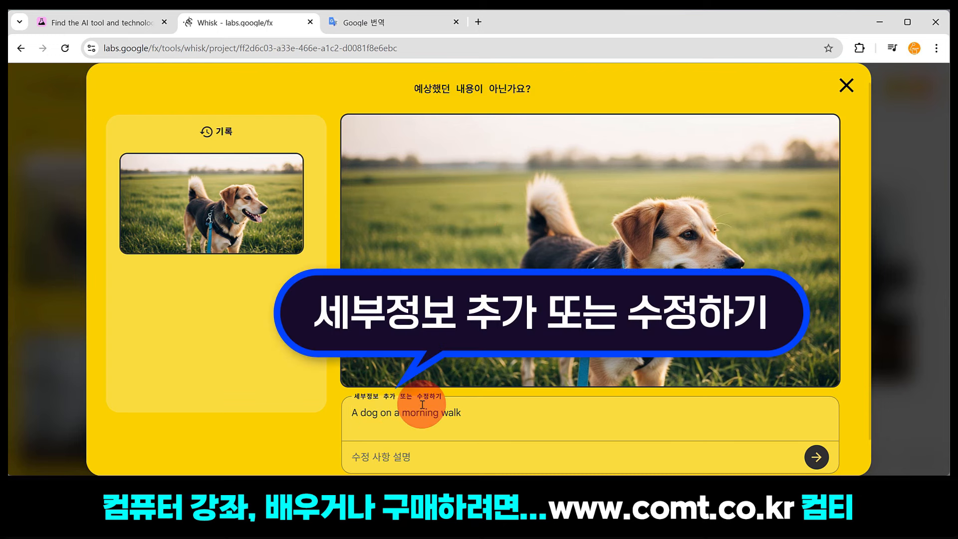
left_click_drag(470, 419, 325, 402)
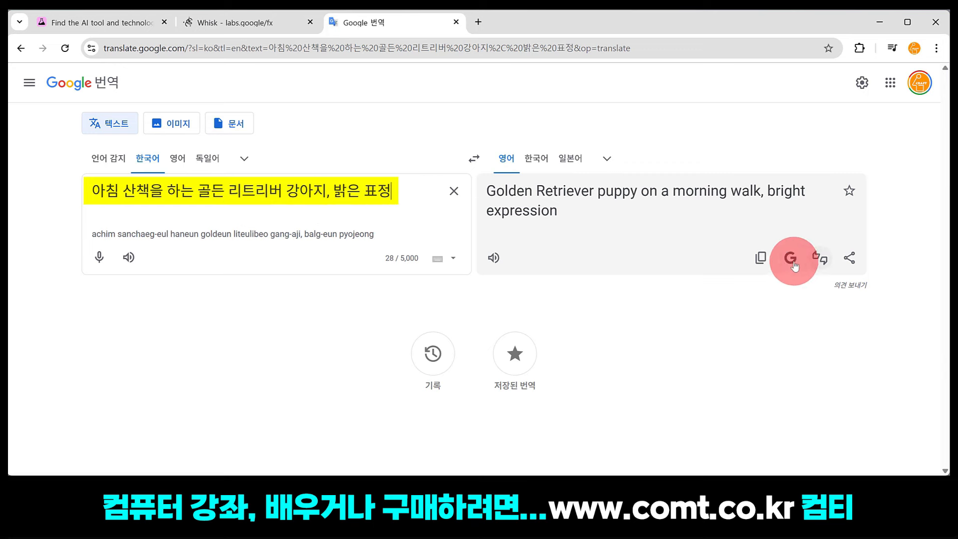
left_click(761, 258)
- Switch back to Whisk and regenerate the subject with the modification description "Golden Retriever puppy on a morning walk, bright expression"
left_click(226, 22)
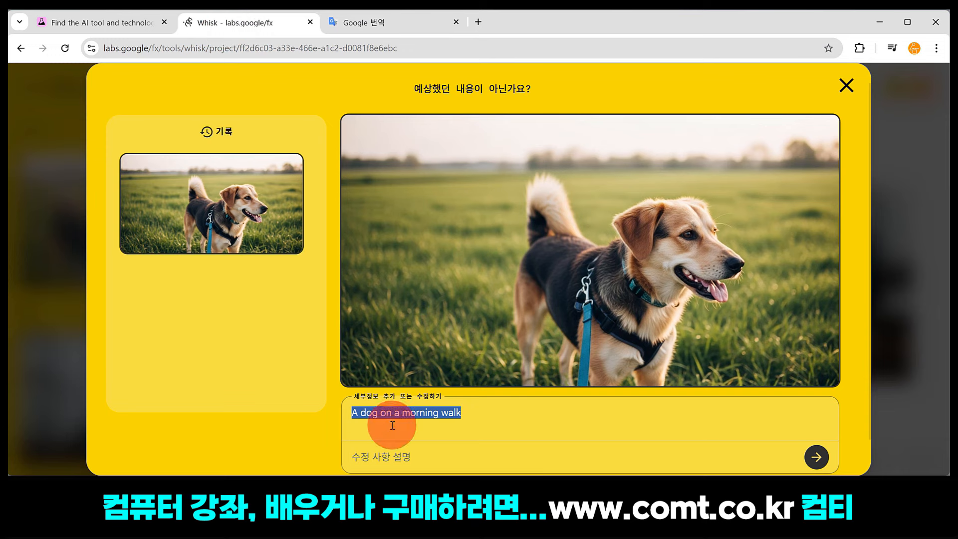
left_click(424, 458)
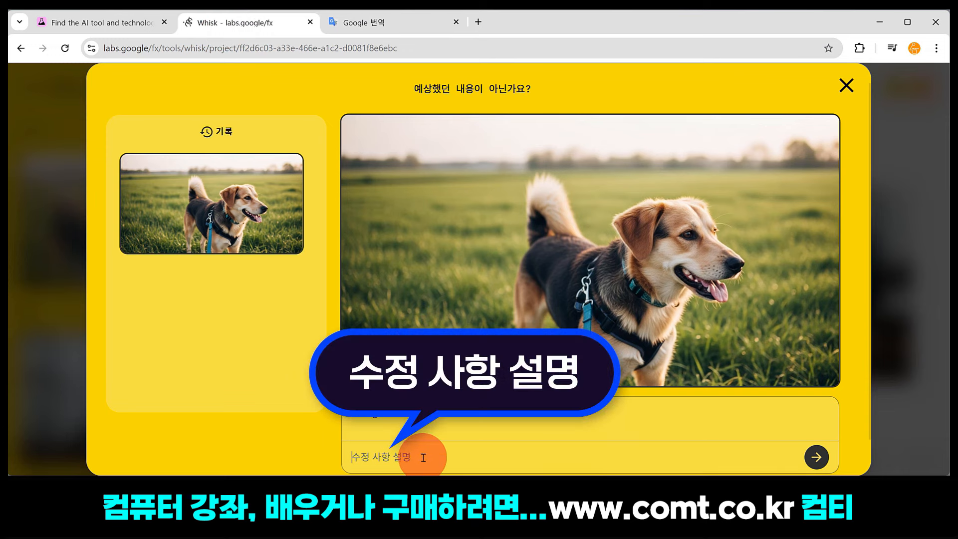
key("ctrl+v")
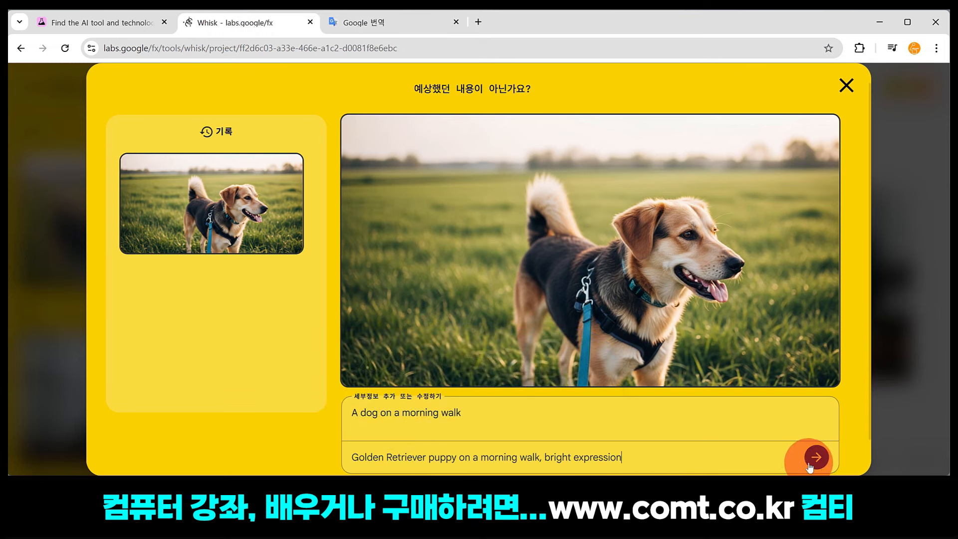
left_click(816, 458)
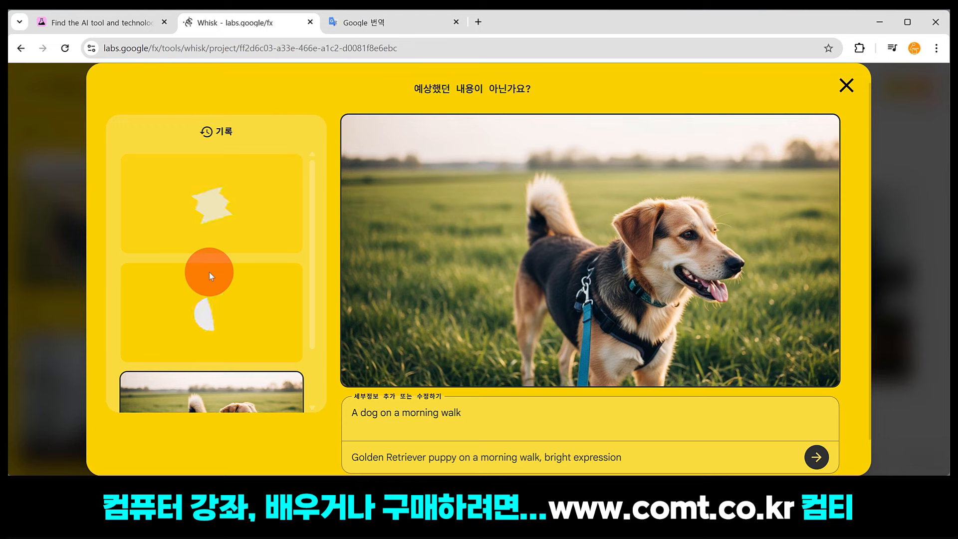
- Choose the second new version, the golden retriever facing the camera, as the subject image and close its editor
scroll(209, 300, "down", 1)
scroll(207, 305, "up", 2)
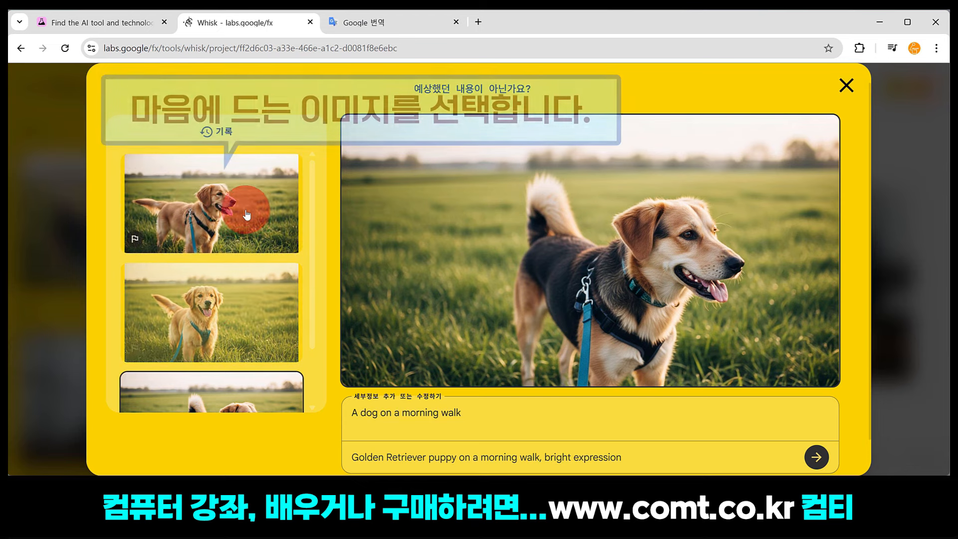
left_click(236, 313)
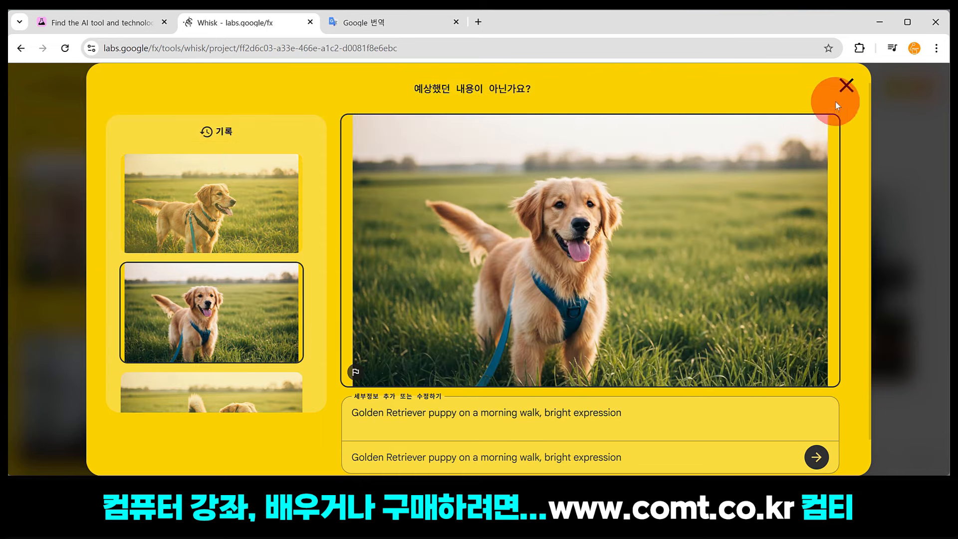
left_click(848, 85)
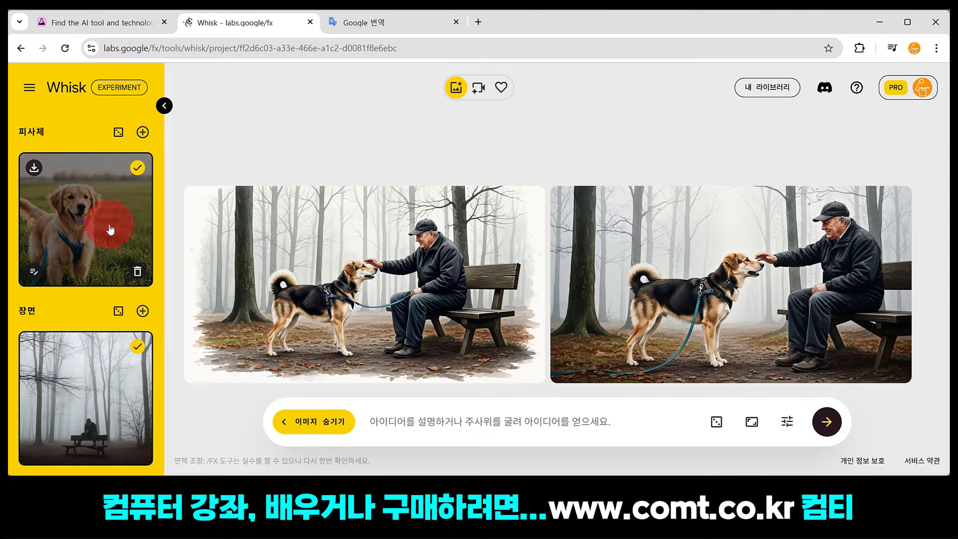
- Open the scene image for editing, and in Google Translate translate and copy "아침 햇살이 비추는 고요한 숲 속, 나무 사이로 빛이 스며드는 모습, 멀리 나무사이로 보이는 오두막"
scroll(99, 255, "down", 3)
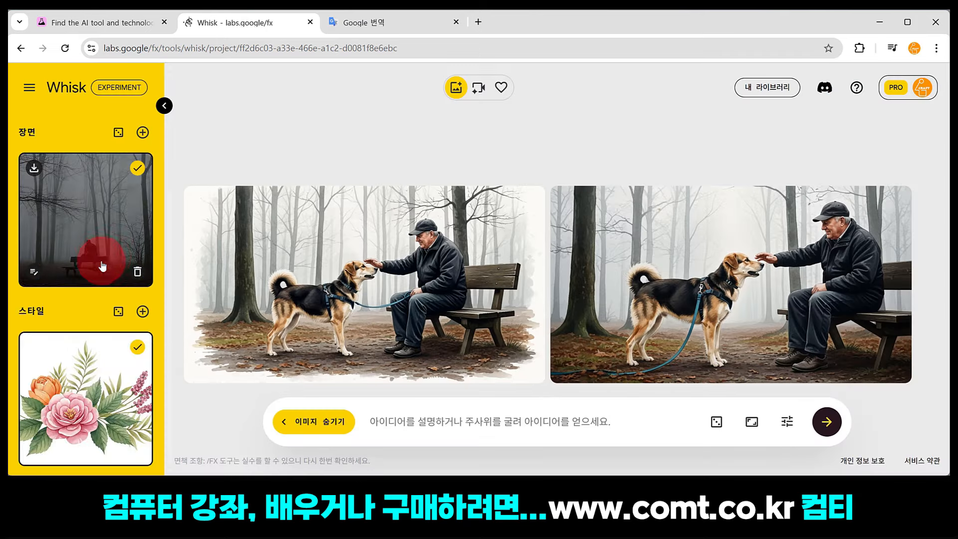
left_click(33, 274)
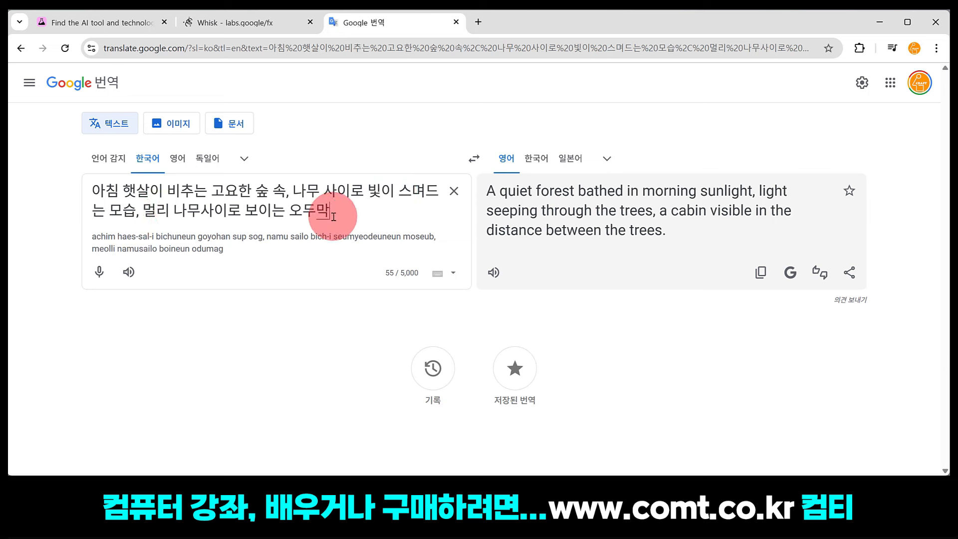
left_click(768, 277)
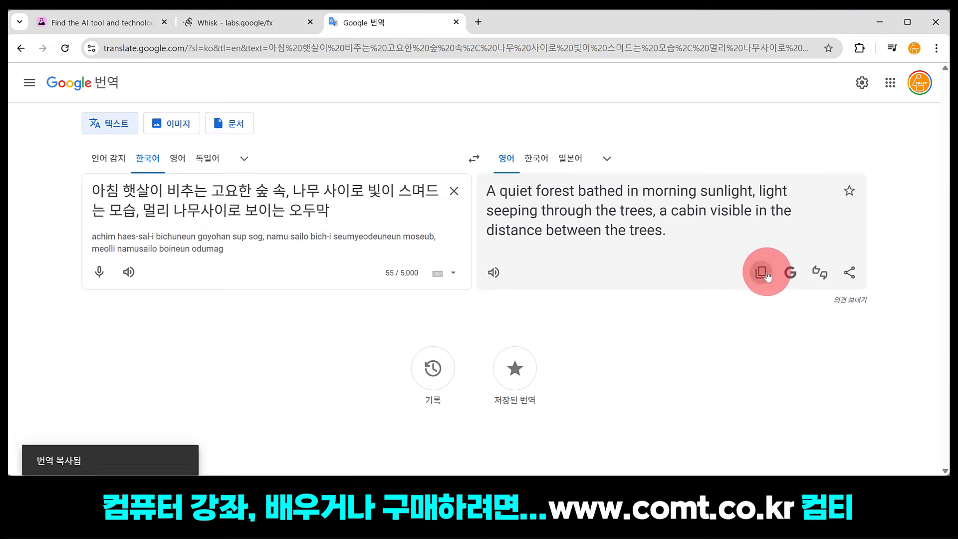
- Regenerate the scene in Whisk from "A quiet forest bathed in morning sunlight, light seeping through the trees, a cabin visible in the distance between the trees."
left_click(225, 21)
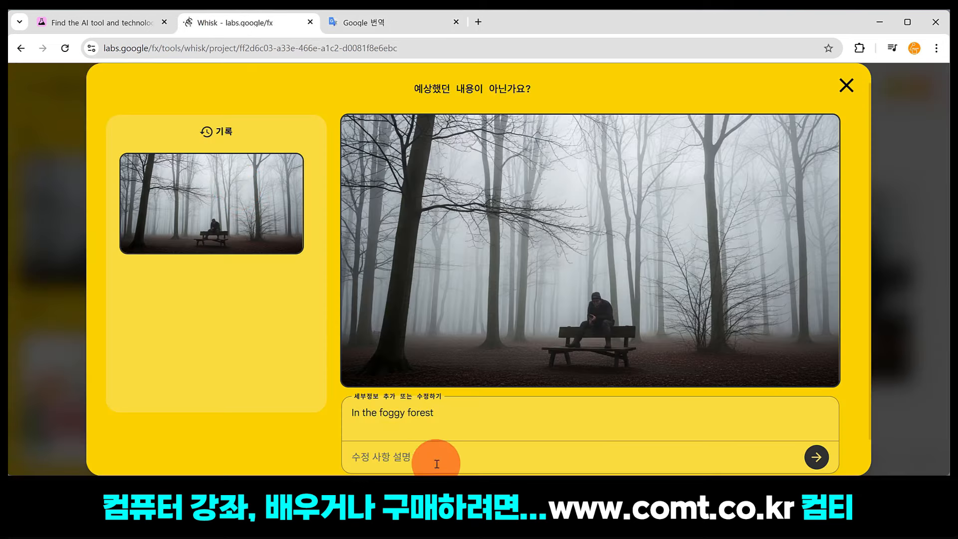
left_click(438, 448)
key("ctrl+v")
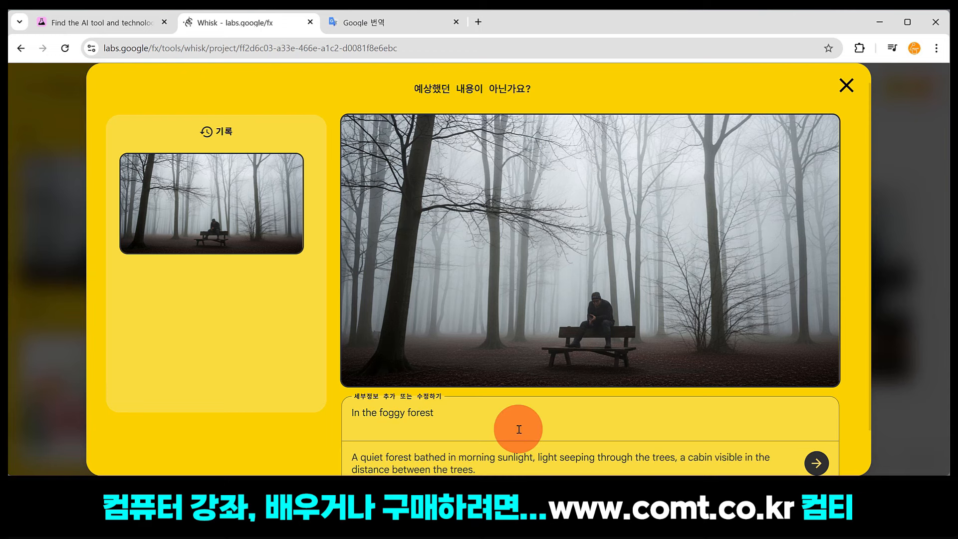
left_click(816, 461)
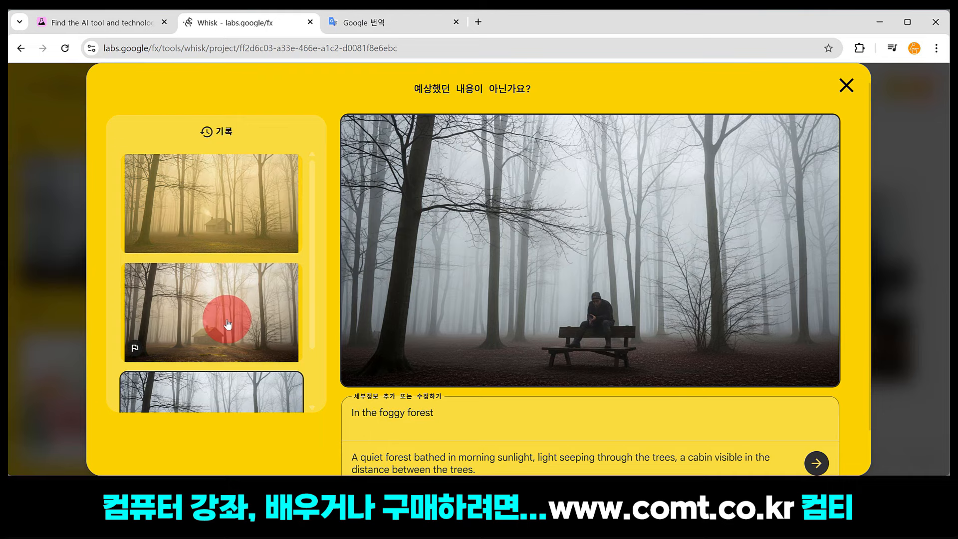
- Choose the first new version of the forest with a cabin as the scene image and close its editor
left_click(237, 232)
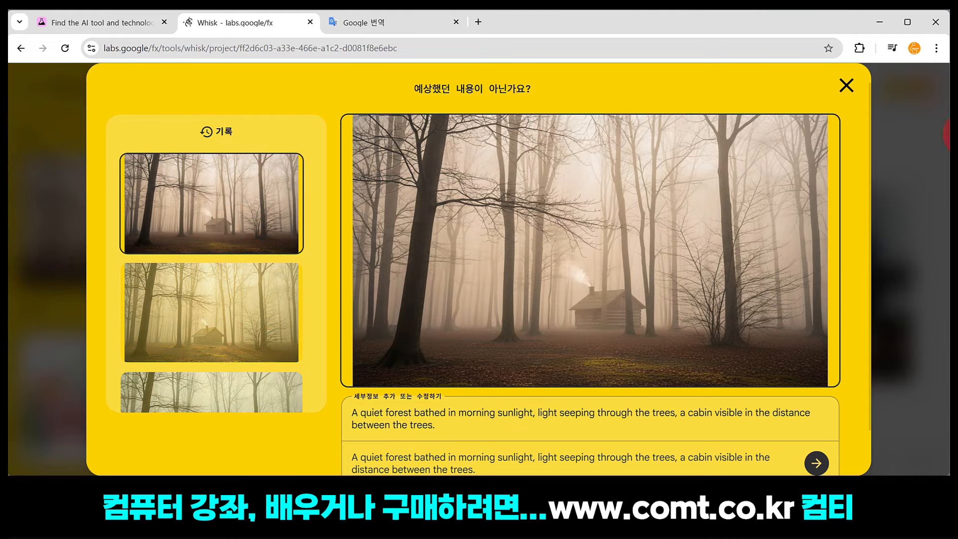
left_click(847, 85)
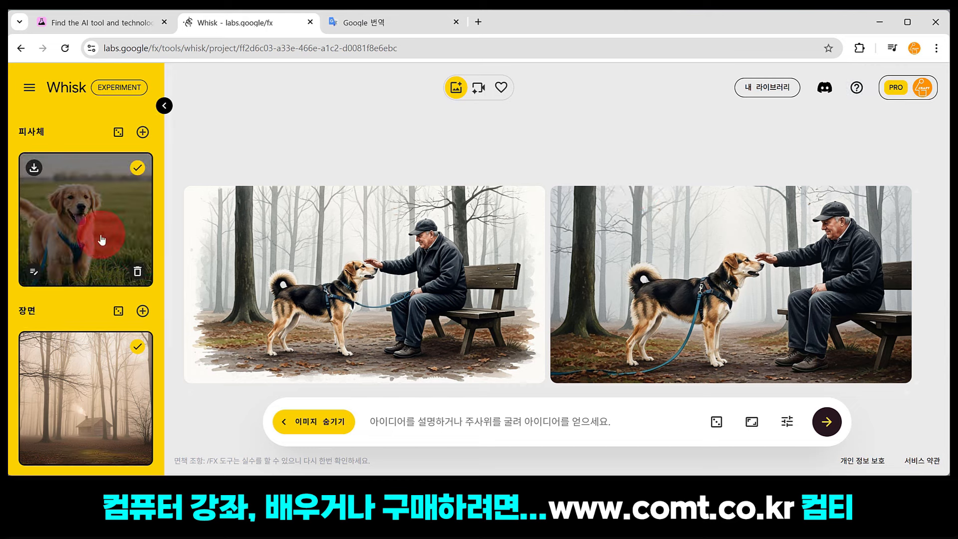
- Open the floral style image for editing, and in Google Translate translate and copy "사실적인 사진같은 스타일"
scroll(89, 249, "down", 3)
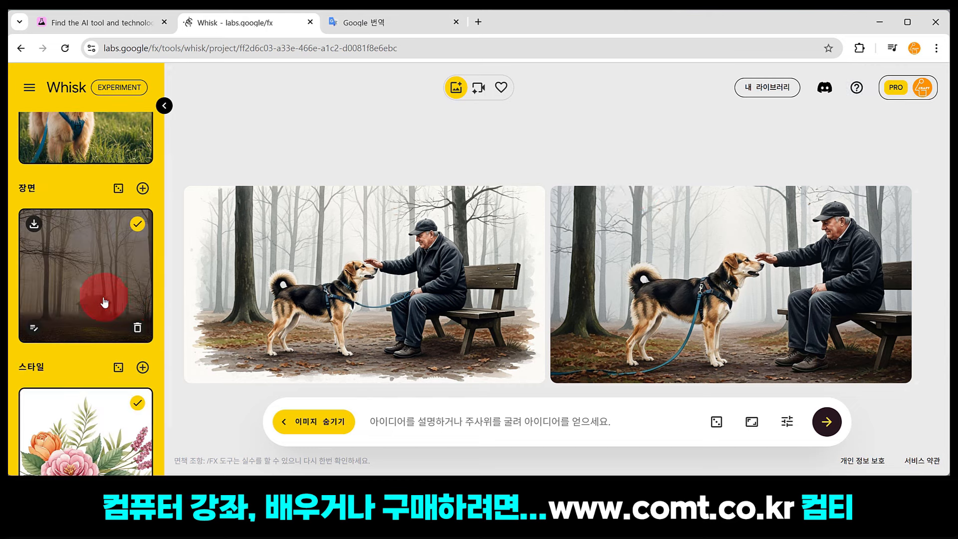
scroll(111, 304, "up", 3)
scroll(115, 306, "down", 4)
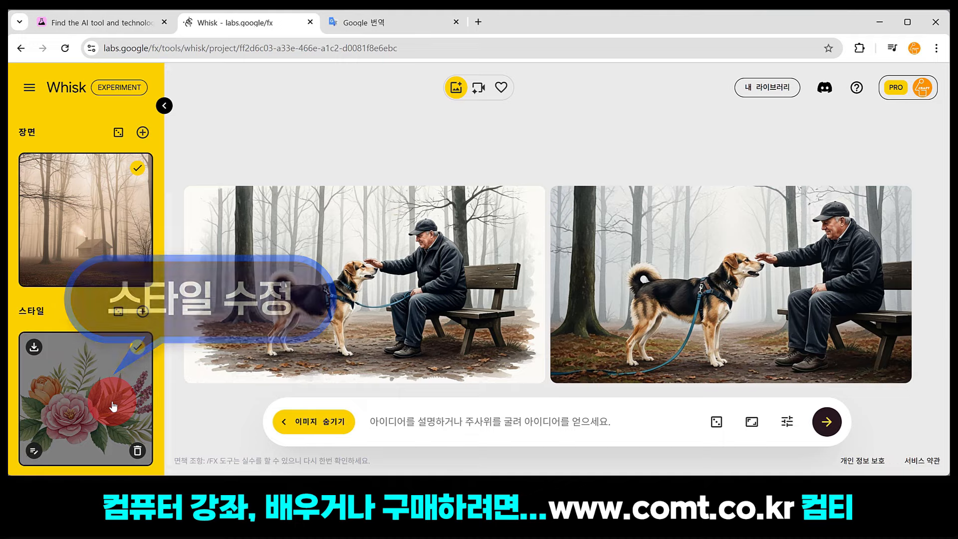
left_click(33, 453)
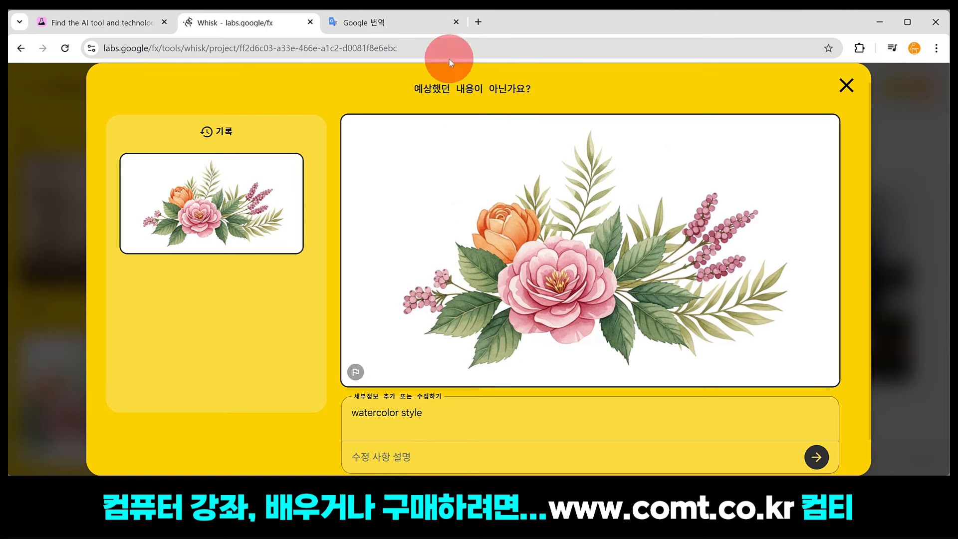
left_click(402, 19)
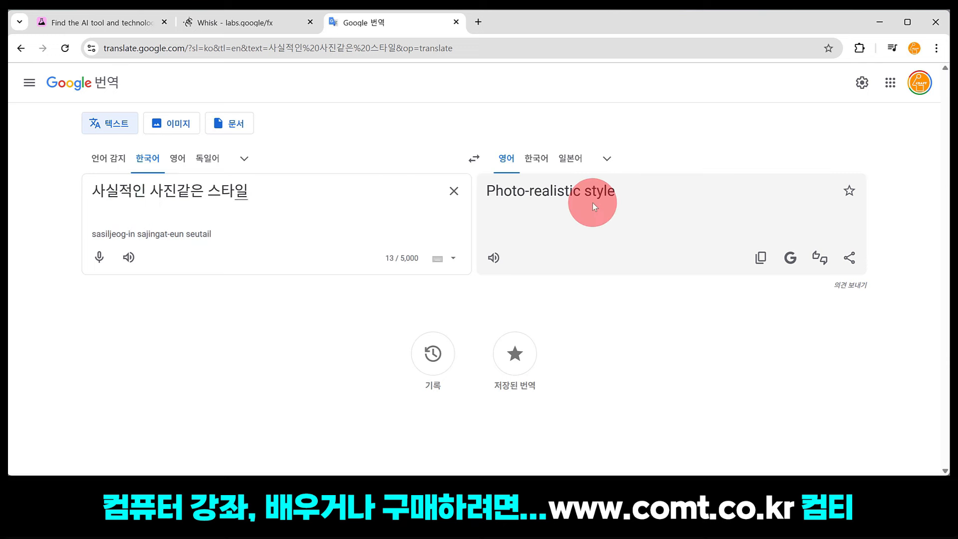
left_click(760, 259)
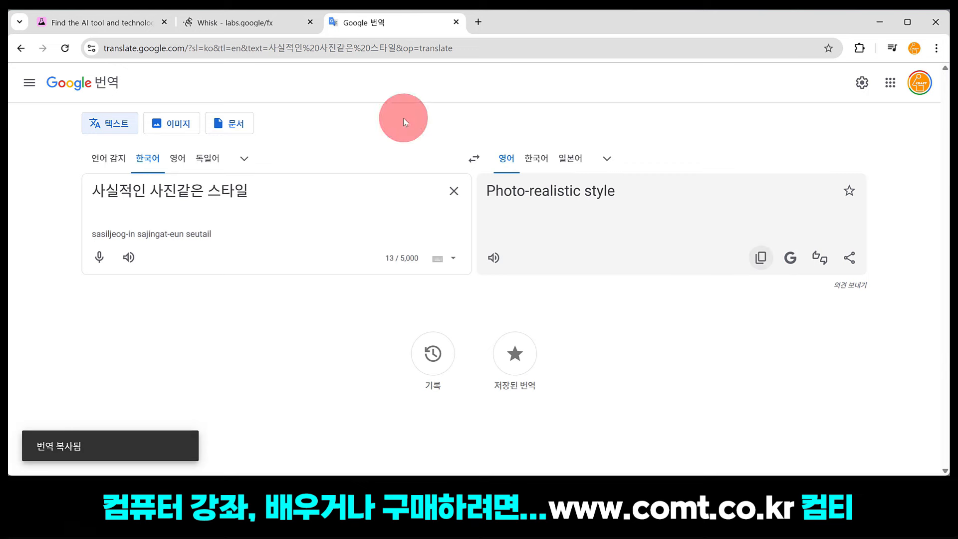
- Regenerate the style image in Whisk from the pasted description "Photo-realistic style"
left_click(247, 22)
left_click(442, 459)
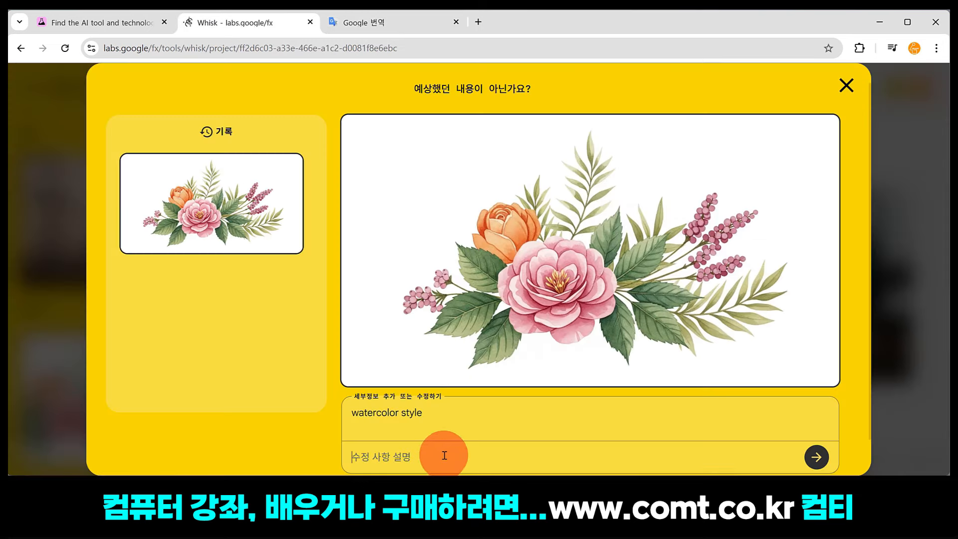
key("ctrl+v")
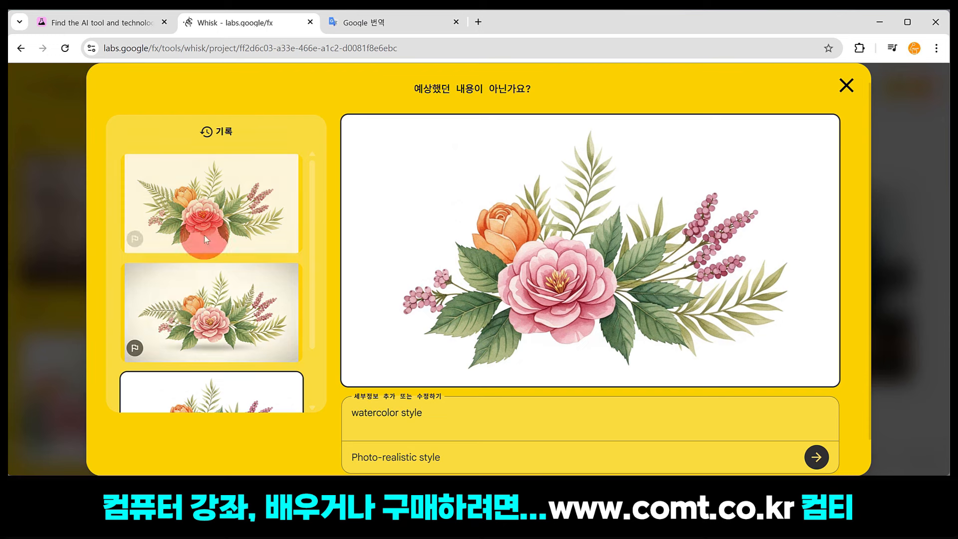
- Report the second new version of the style image with the reason "정확하지 않습니다." and submit the feedback
left_click(135, 348)
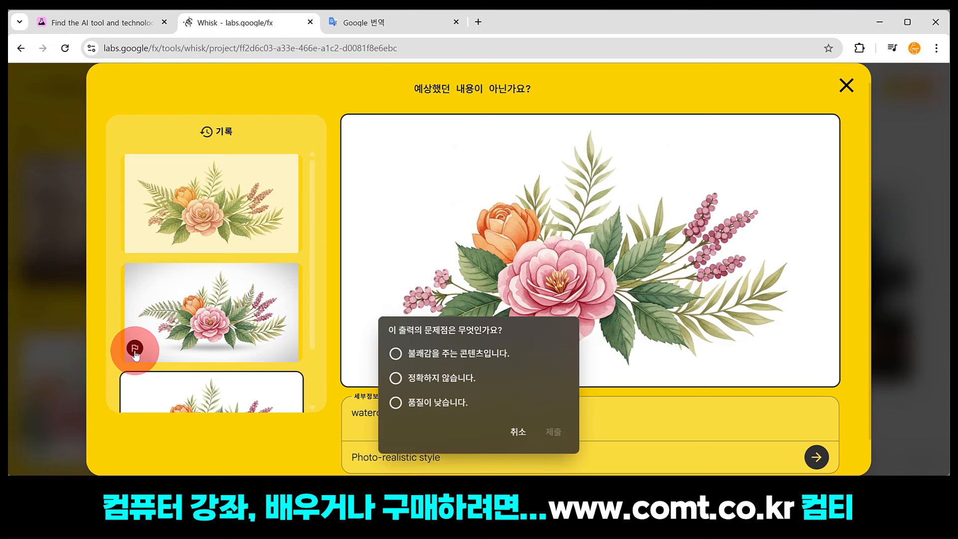
left_click(427, 379)
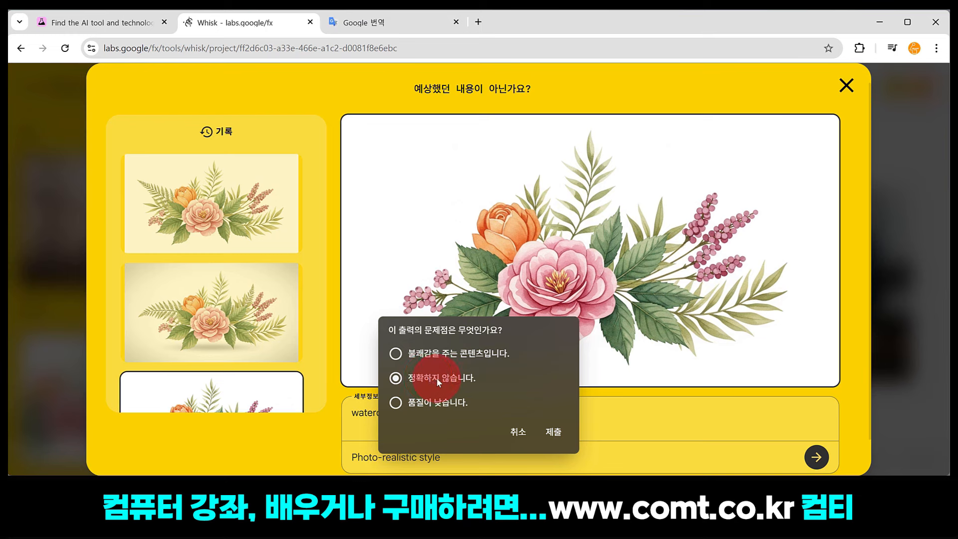
left_click(550, 432)
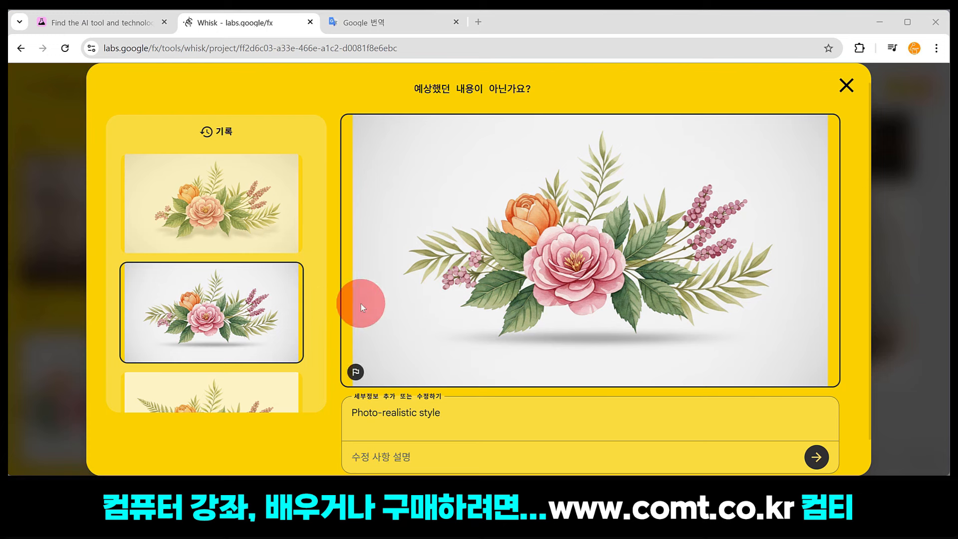
- Choose the second version, the flowers on a light grey background, as the style image and close its editor
left_click(225, 300)
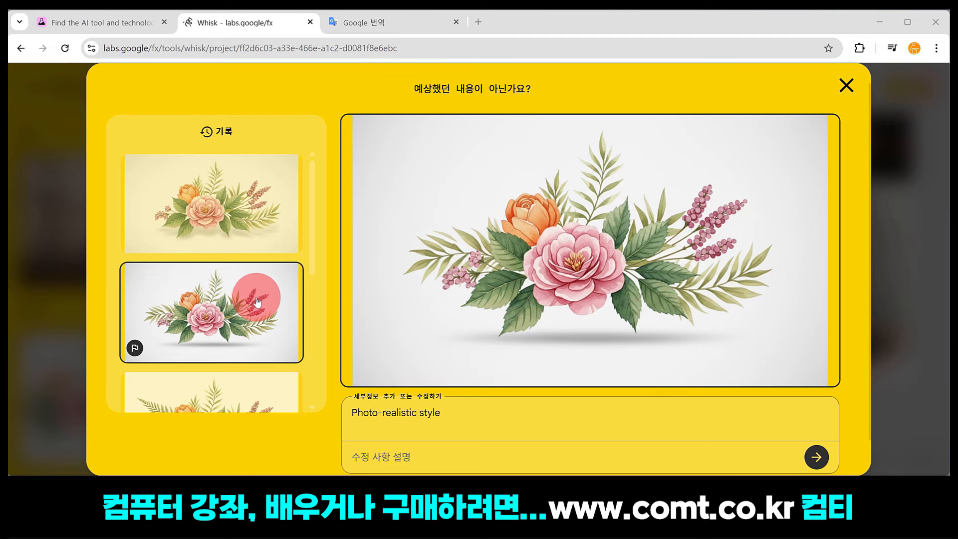
left_click(801, 162)
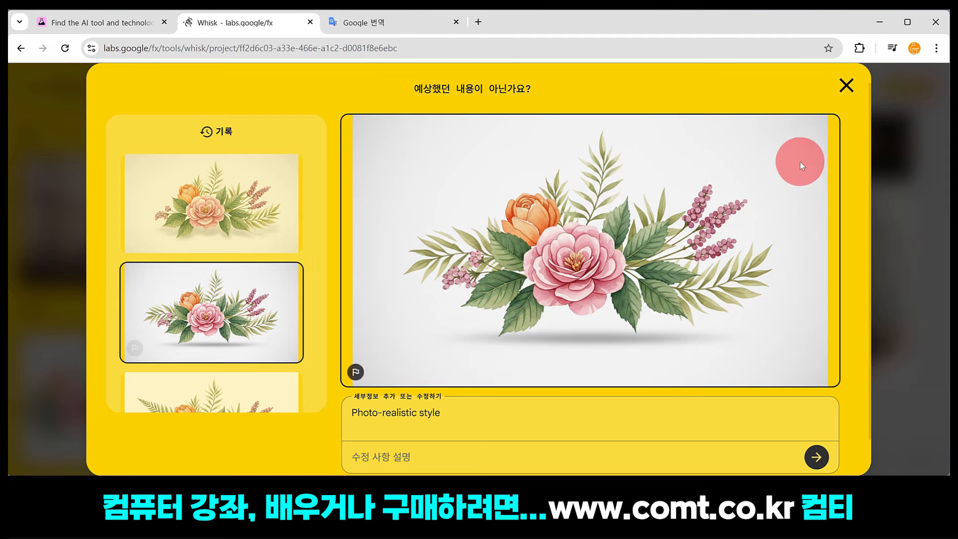
left_click(847, 87)
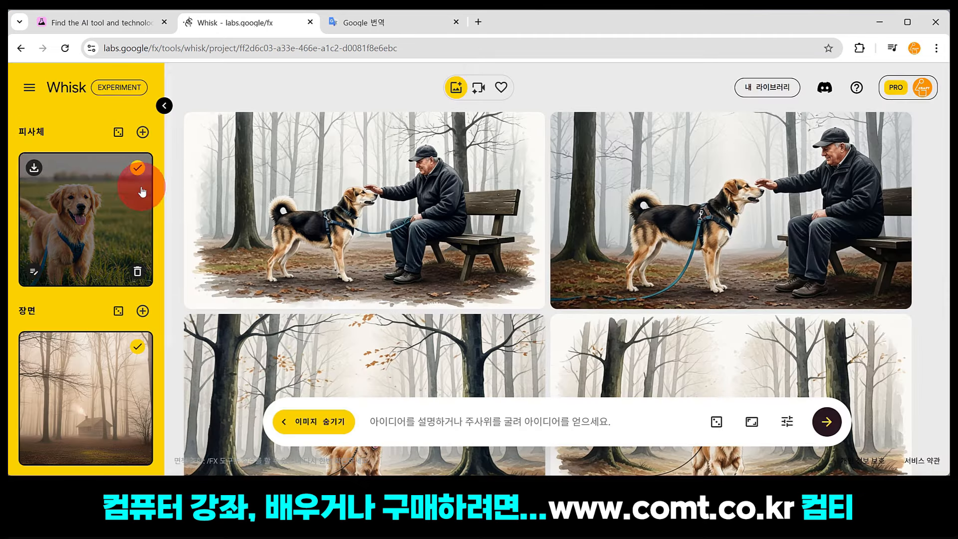
- Generate new images from the golden retriever subject, the forest cabin scene and the new floral style
scroll(130, 281, "down", 3)
scroll(120, 270, "down", 1)
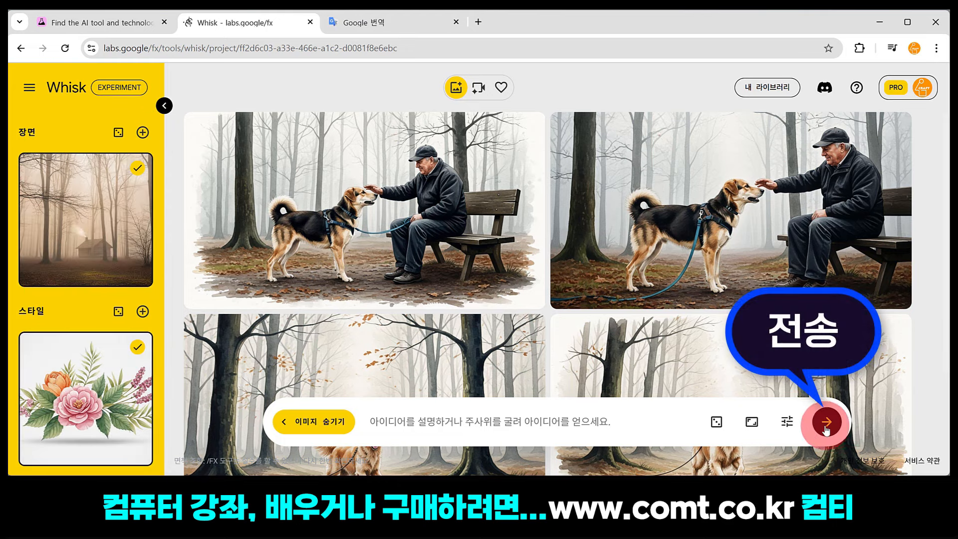
scroll(734, 378, "down", 3)
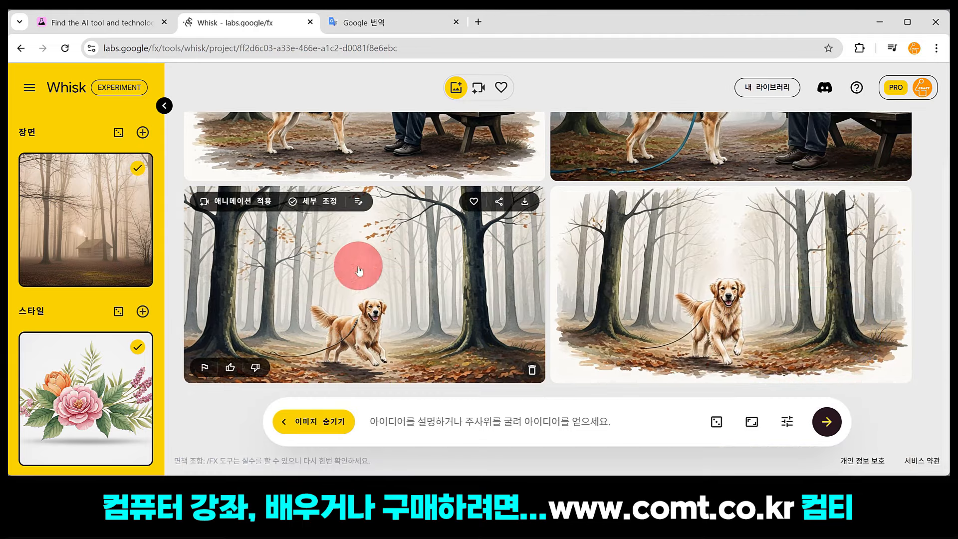
- Open the second golden retriever image for editing, and in Google Translate translate and copy "골든 레트리버 강아지와 같이 산책하는 여성과 멀리보이는 오두막집을 추가해줘"
left_click(691, 258)
left_click(346, 396)
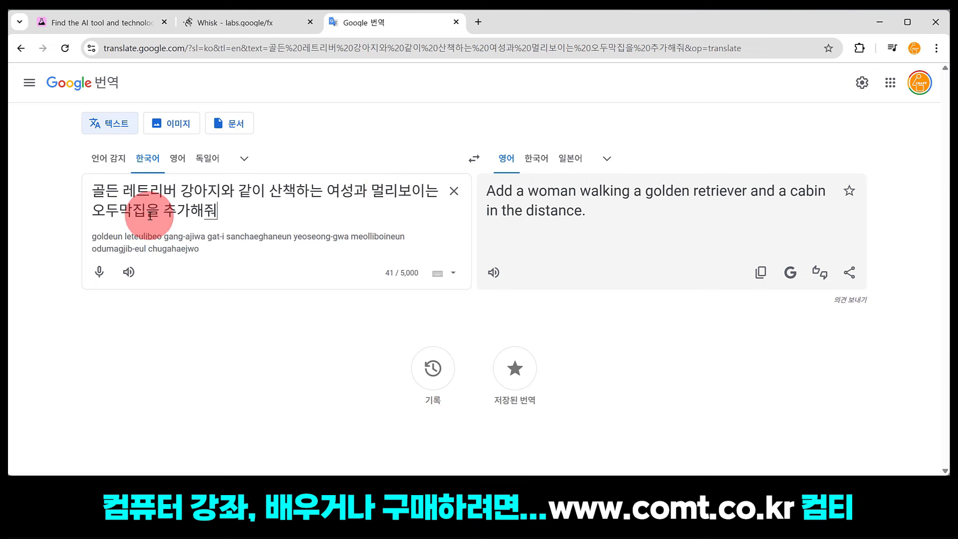
left_click(761, 273)
- Generate edited versions in Whisk from "Add a woman walking a golden retriever and a cabin in the distance." and review the results
left_click(269, 22)
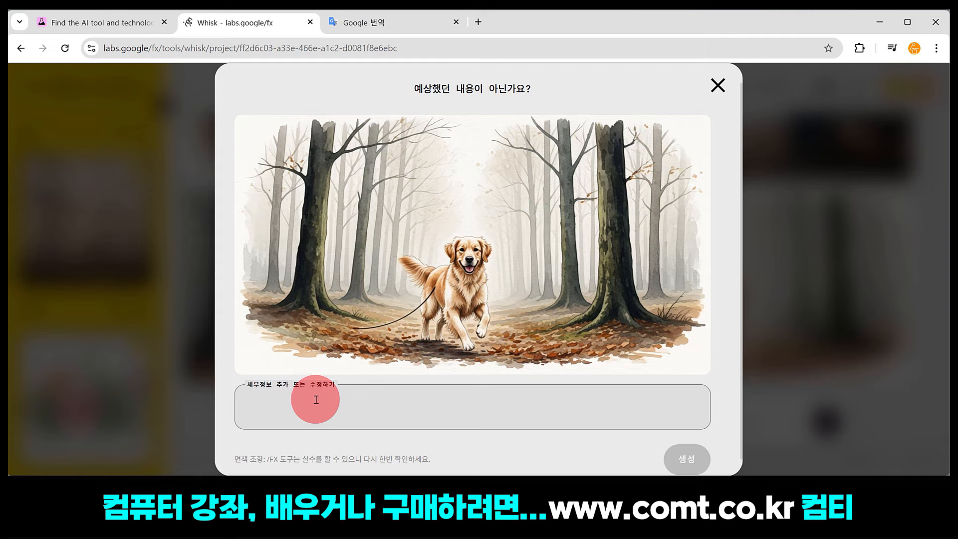
key("ctrl+v")
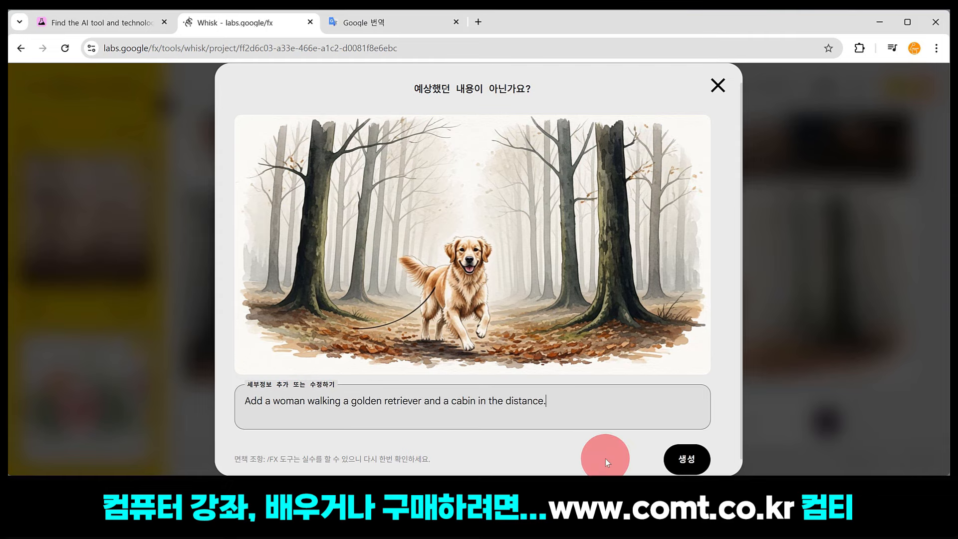
left_click(694, 458)
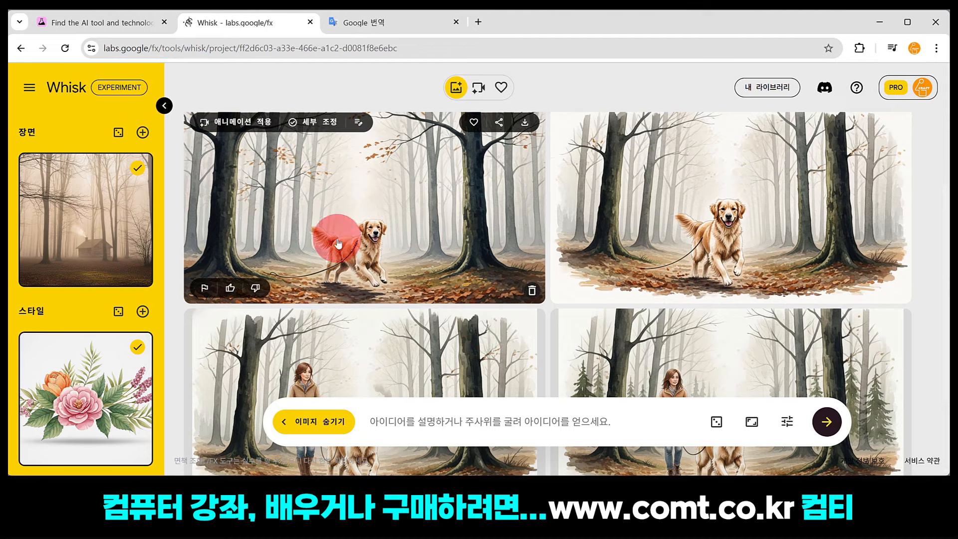
scroll(478, 289, "down", 2)
scroll(464, 282, "up", 1)
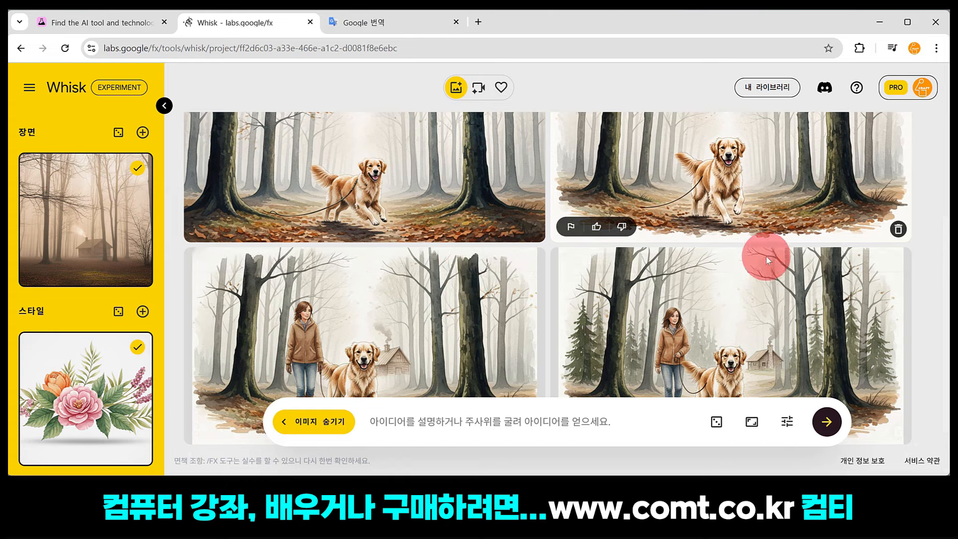
scroll(453, 221, "down", 1)
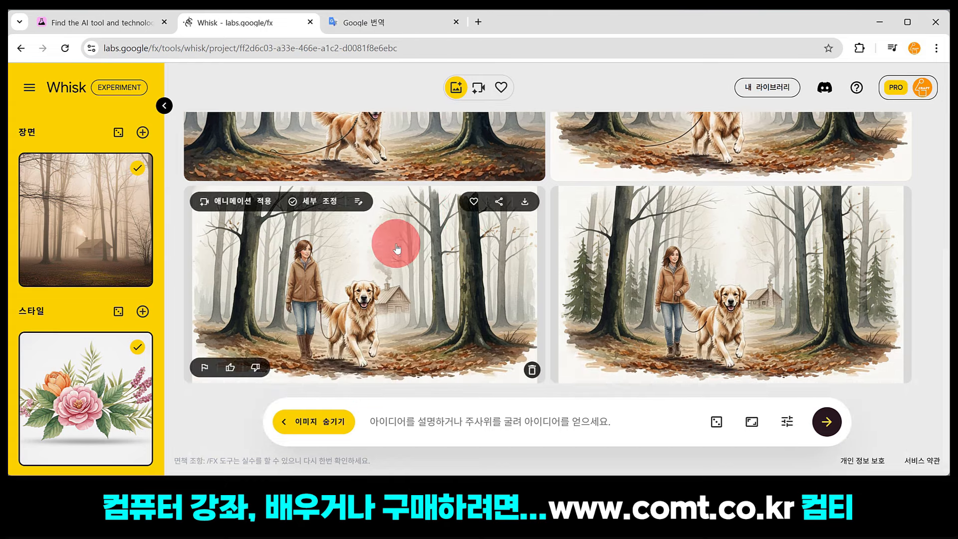
scroll(397, 247, "up", 1)
scroll(398, 249, "down", 1)
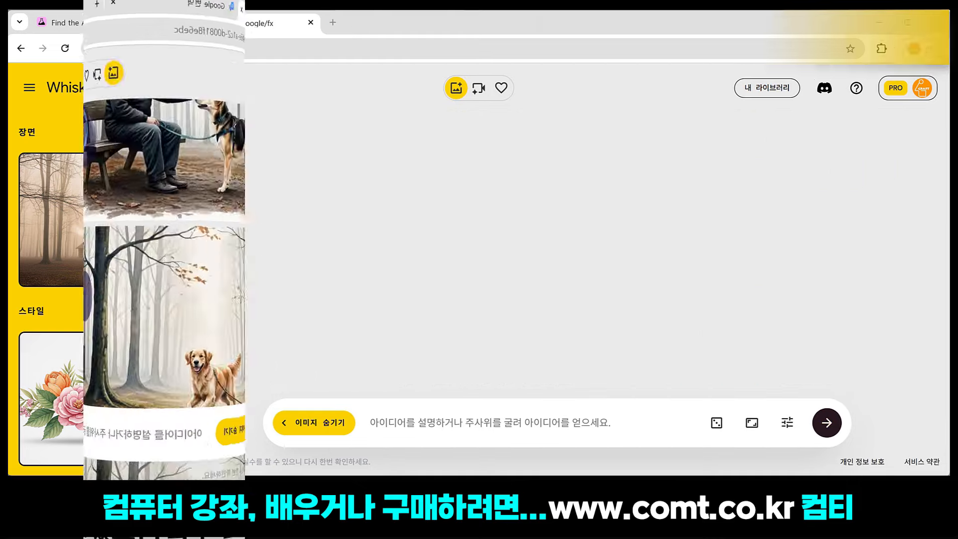
- Upload the picture of the woman in a blue dress as the subject image of the new, empty project
scroll(103, 336, "down", 3)
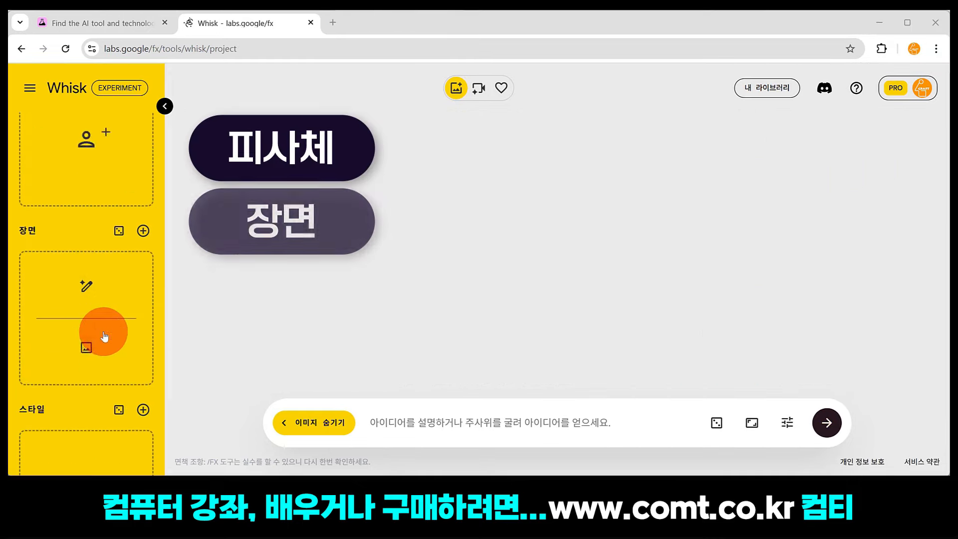
scroll(94, 340, "down", 1)
scroll(82, 355, "up", 4)
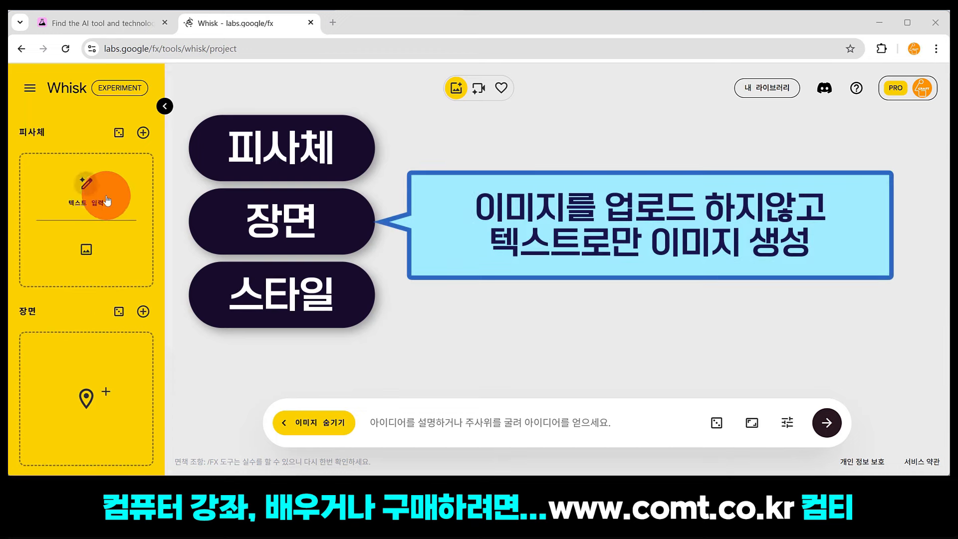
scroll(90, 357, "down", 3)
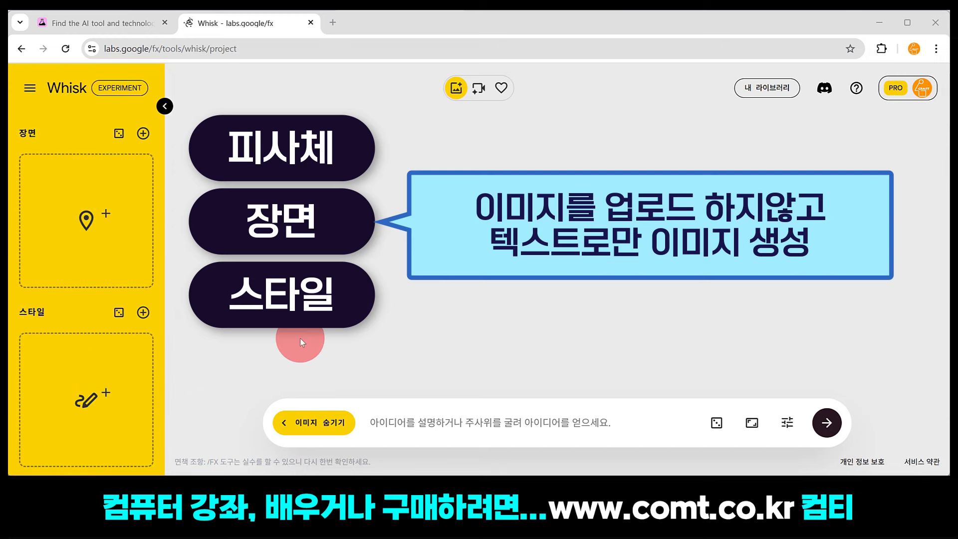
scroll(74, 322, "up", 3)
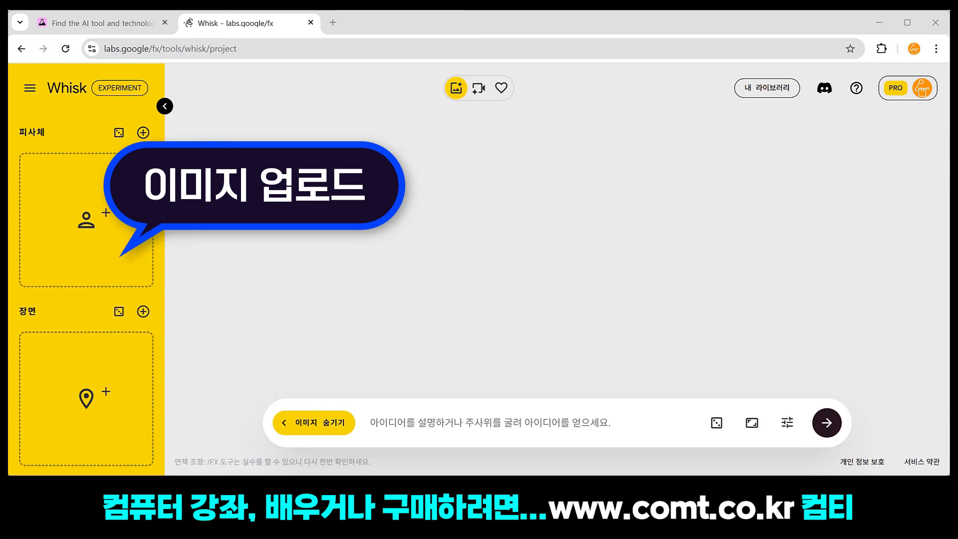
left_click_drag(101, 475, 86, 242)
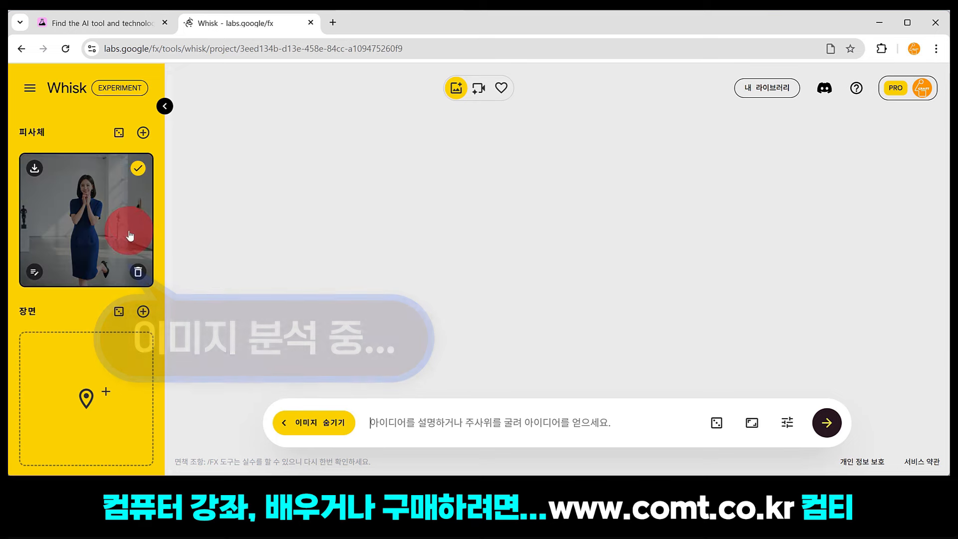
- Upload the tropical beach picture with palm trees as the scene image
scroll(96, 350, "down", 1)
mouse_move(96, 360)
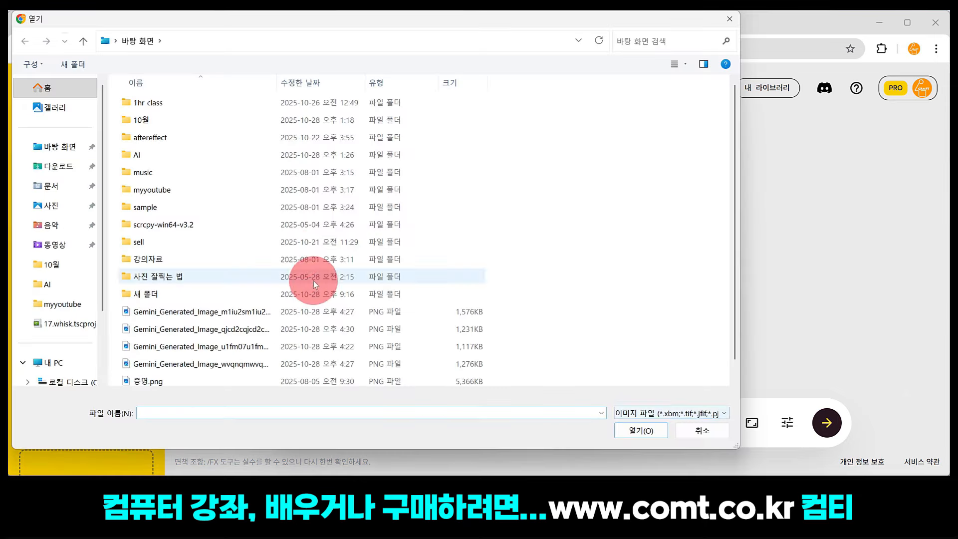
left_click(85, 368)
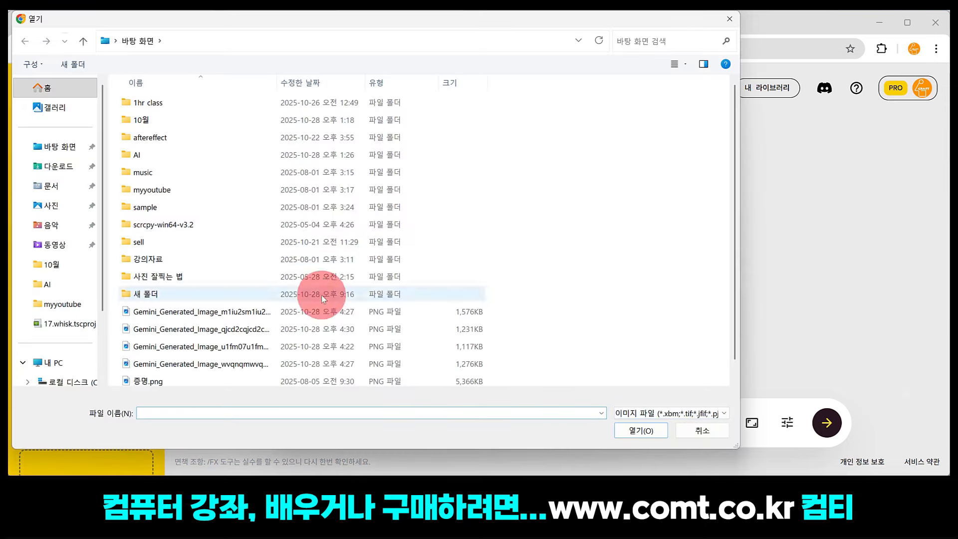
left_click(692, 429)
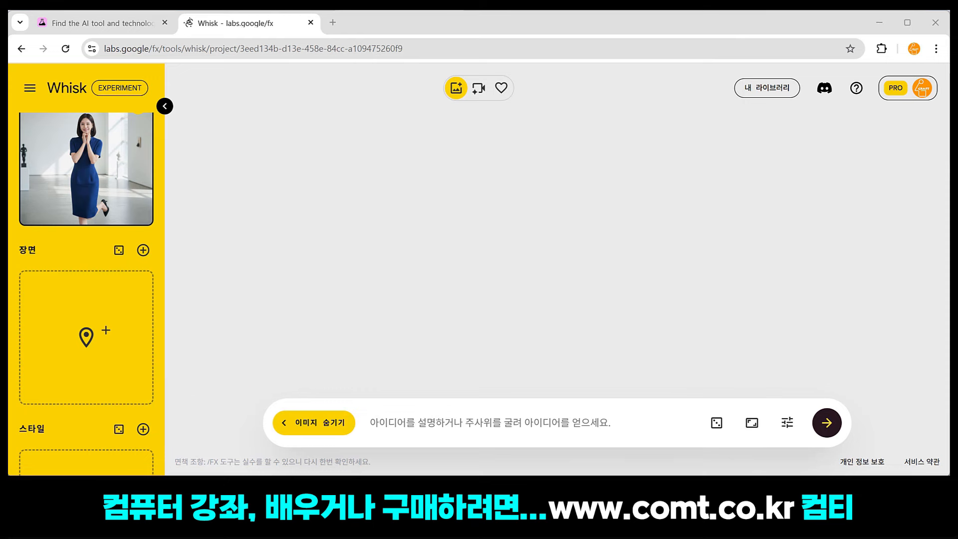
left_click_drag(574, 128, 84, 318)
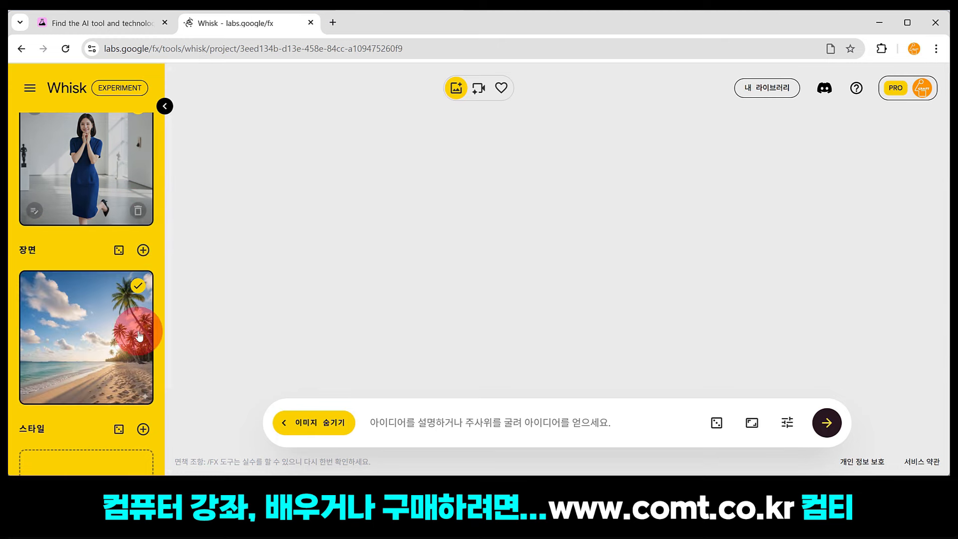
mouse_move(126, 342)
scroll(129, 341, "down", 2)
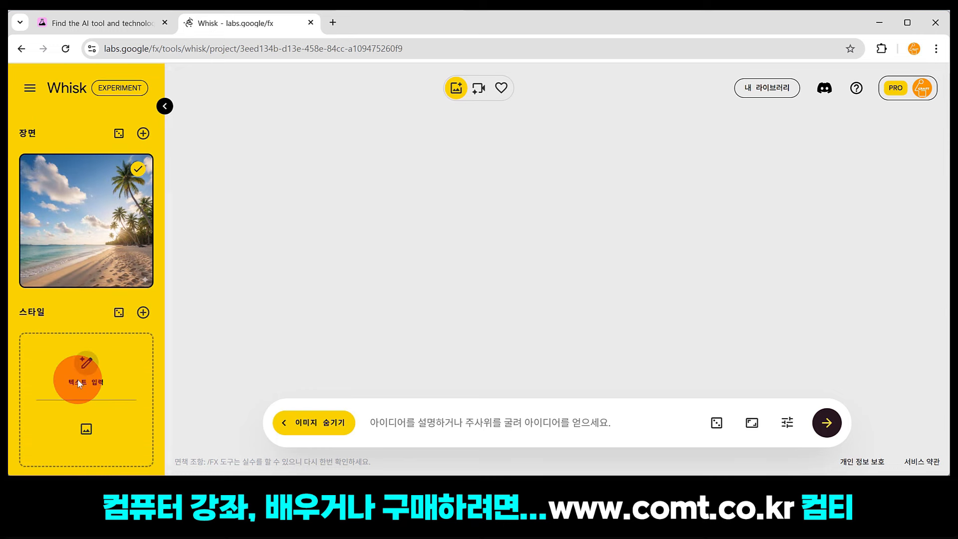
scroll(77, 383, "up", 3)
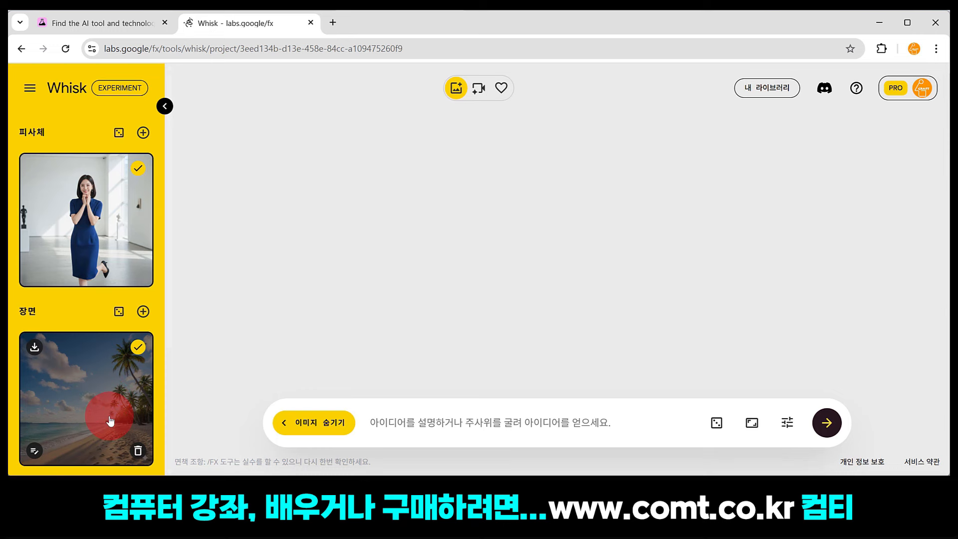
scroll(110, 421, "down", 3)
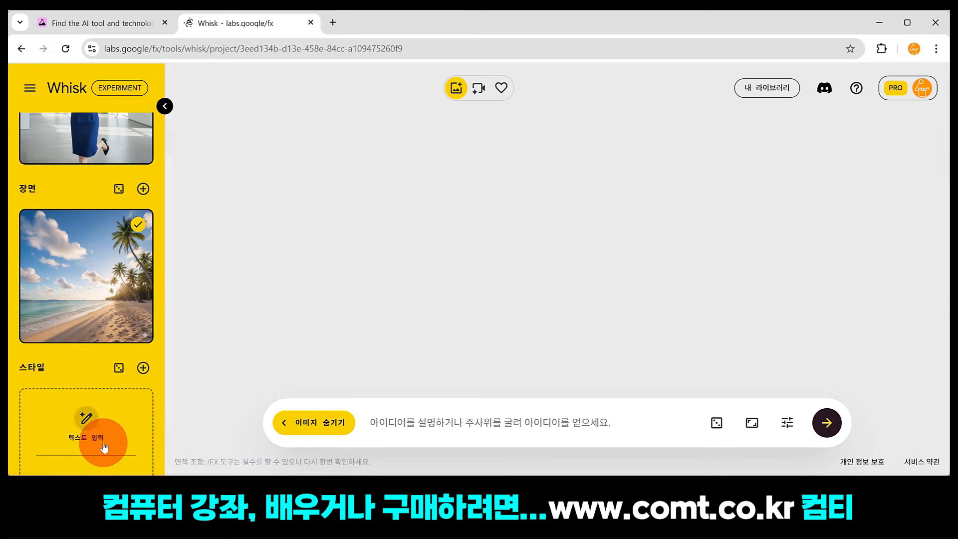
scroll(116, 351, "up", 3)
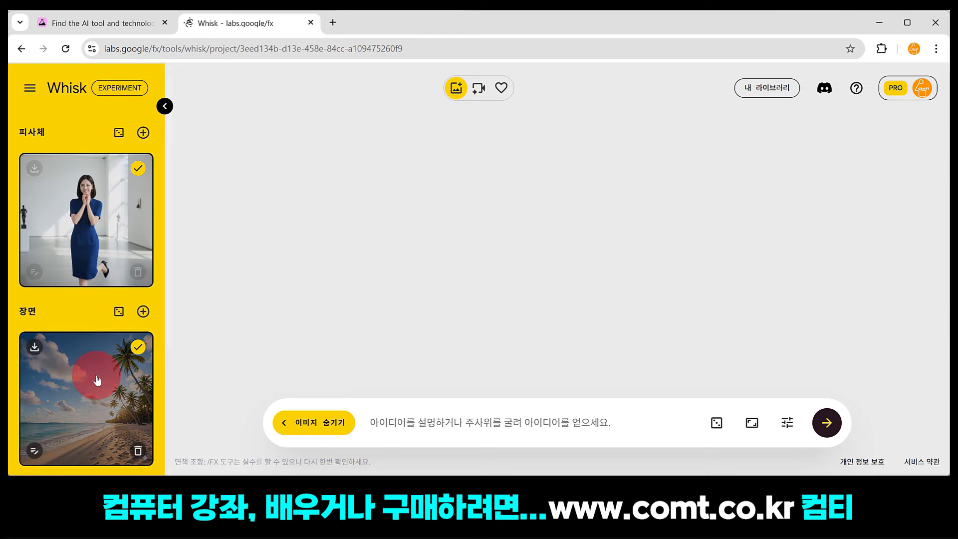
- Generate images from the woman subject and the tropical beach scene, and open the first result for editing
left_click(827, 424)
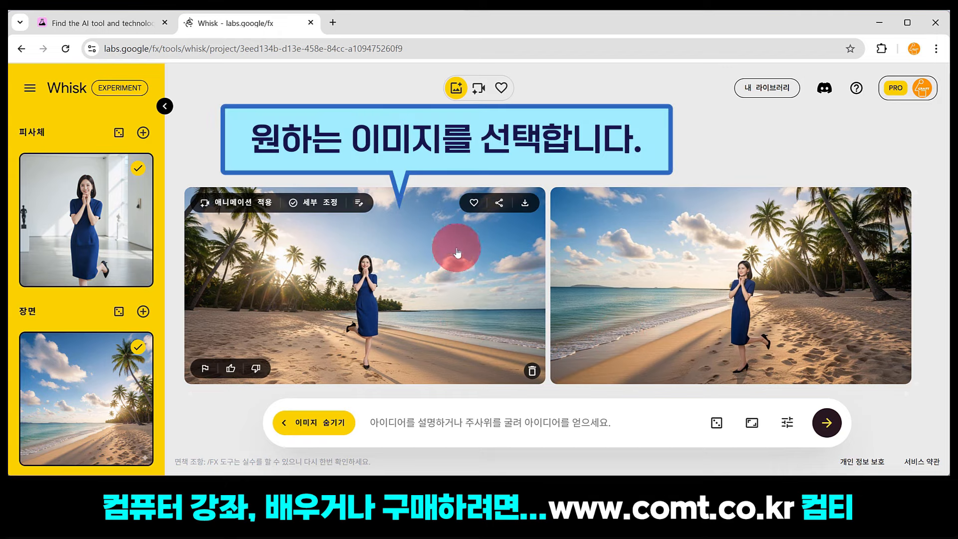
left_click(458, 276)
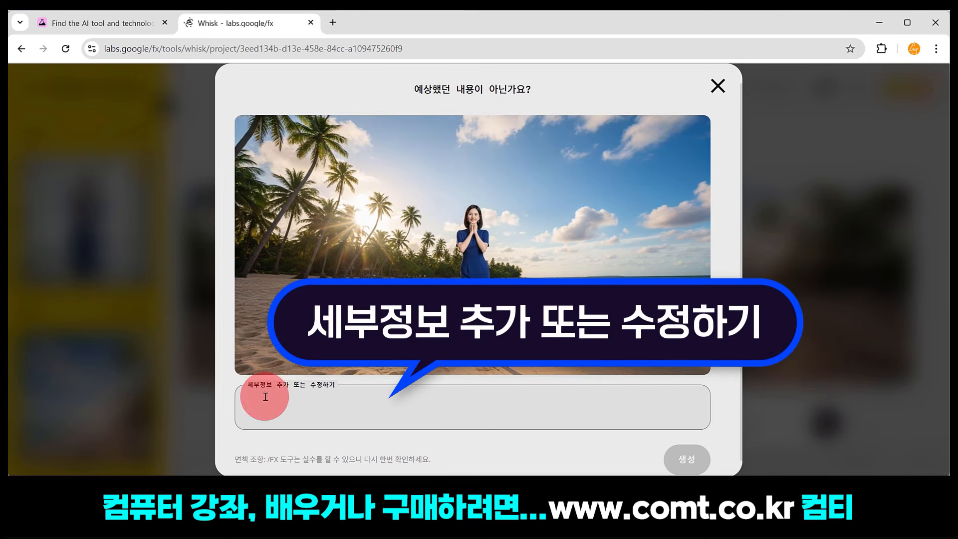
- Generate edited versions of the beach image from the prompt "Change the woman's clothes into swimsuits"
left_click(302, 392)
key("ctrl+v")
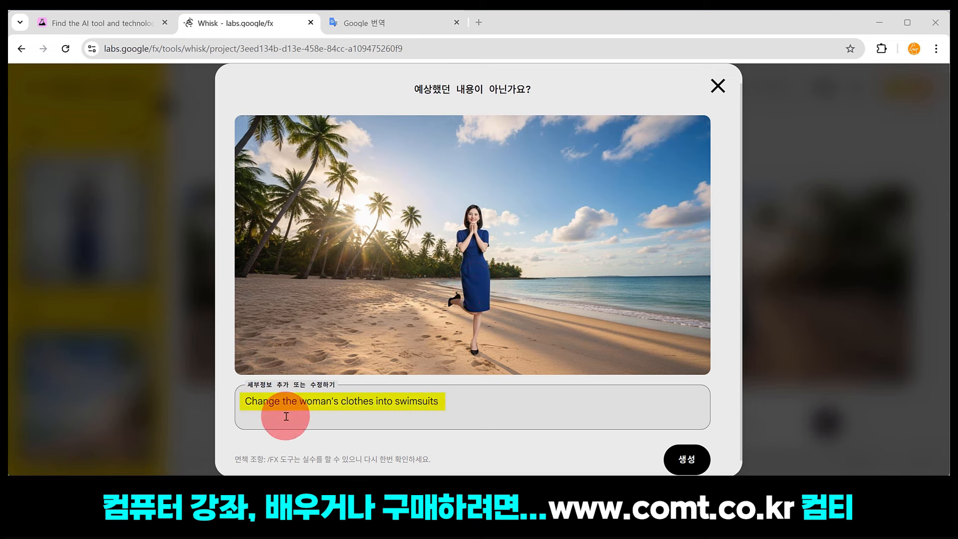
left_click(697, 462)
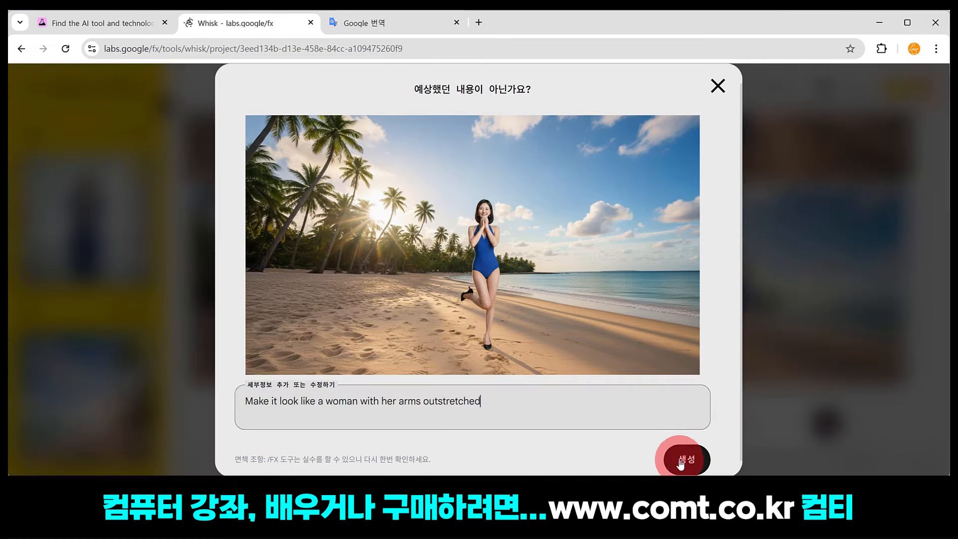
- Generate versions of the swimsuit image from "Make it look like a woman with her arms outstretched" and view a result enlarged
left_click(694, 463)
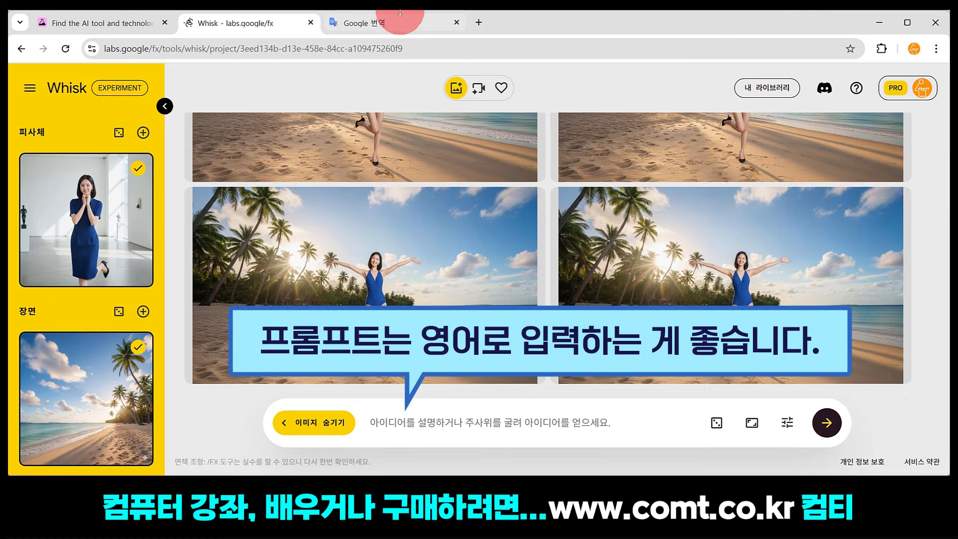
mouse_move(536, 272)
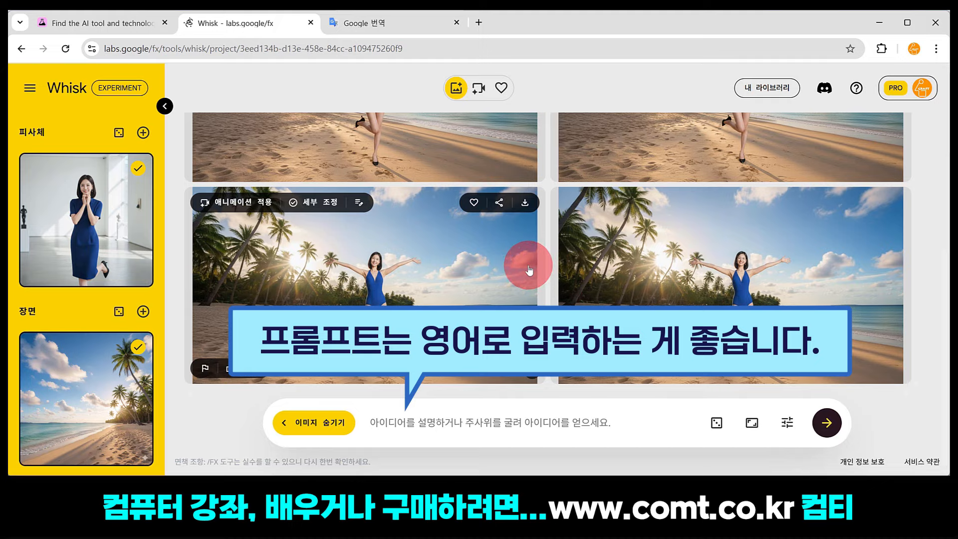
left_click(528, 270)
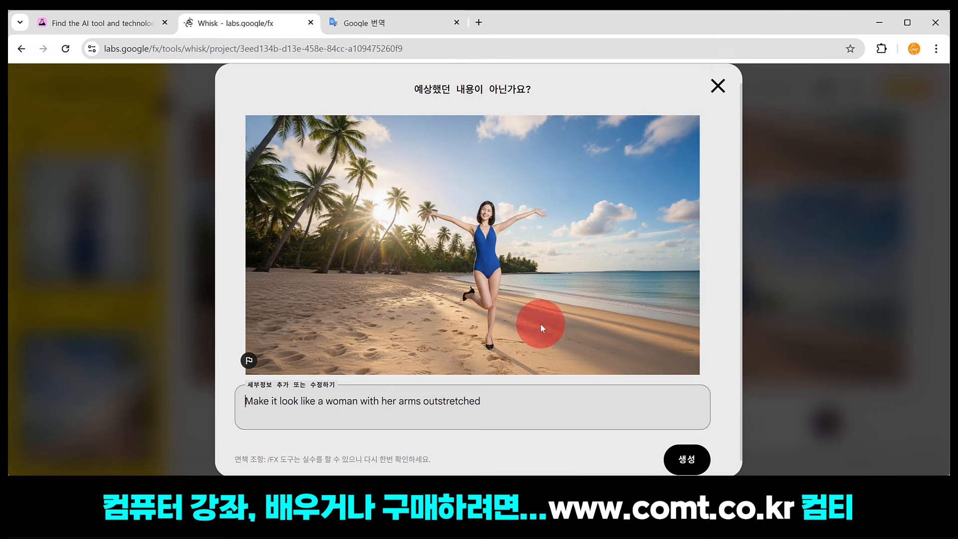
left_click(717, 86)
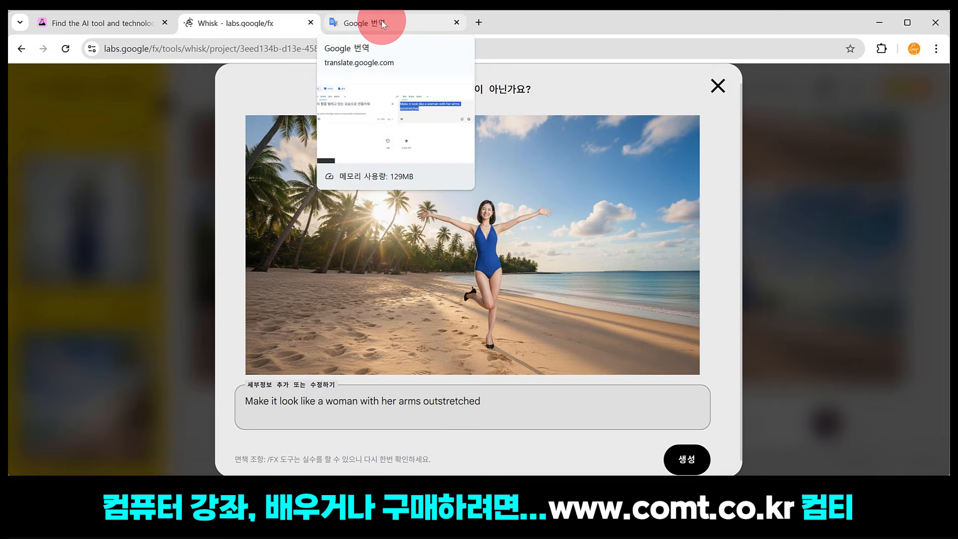
- In Google Translate, translate "해변가에서 입는 시스루 카디건을 입혀주고 신발은 업새우저" into English, copy the translation and return to Whisk
left_click(383, 25)
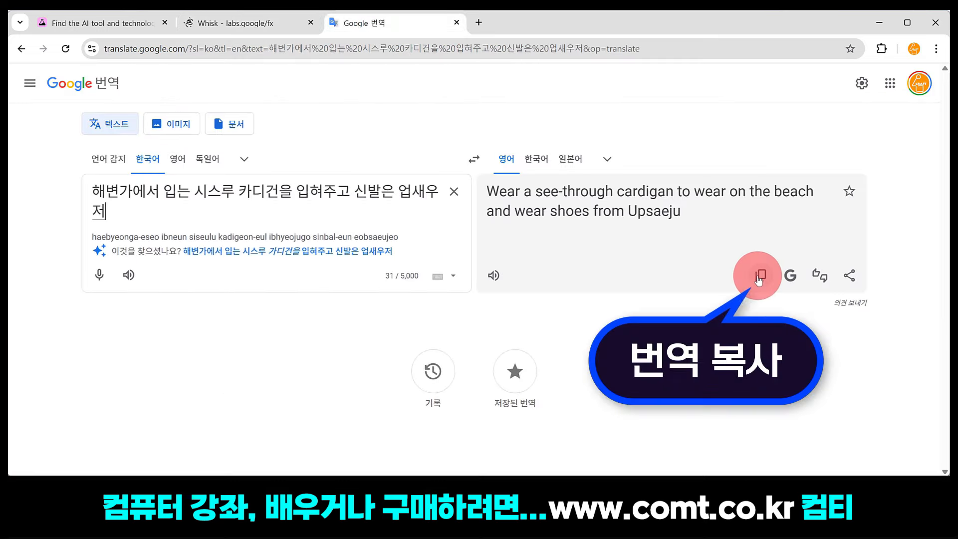
left_click(759, 280)
left_click(220, 20)
- Generate edited versions from "Wear a see-through cardigan to wear on the beach and wear shoes from Upsaeju" and compare the results
left_click(504, 459)
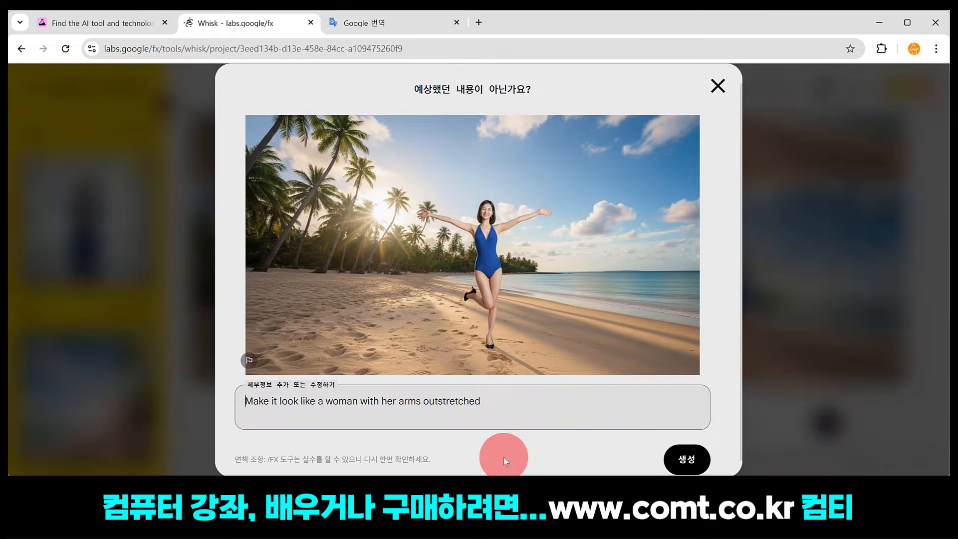
left_click_drag(504, 400, 111, 379)
type("Wear a see-through cardigan to wear on the beach and wear shoes from Upsaeju")
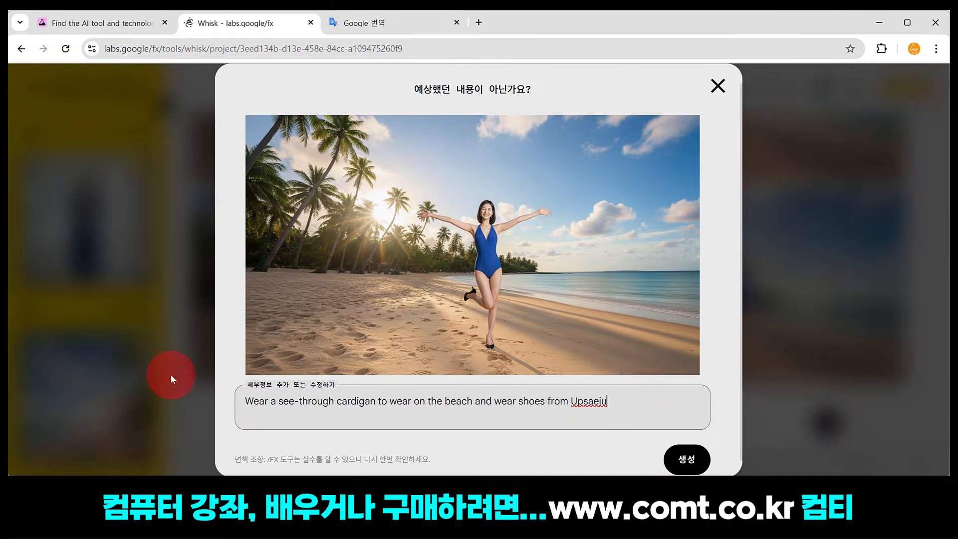
left_click(687, 459)
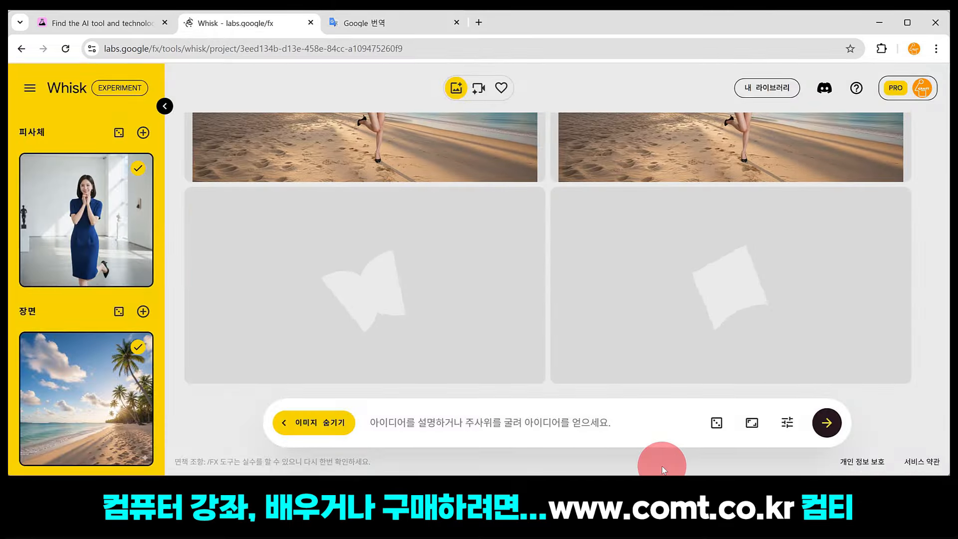
mouse_move(414, 283)
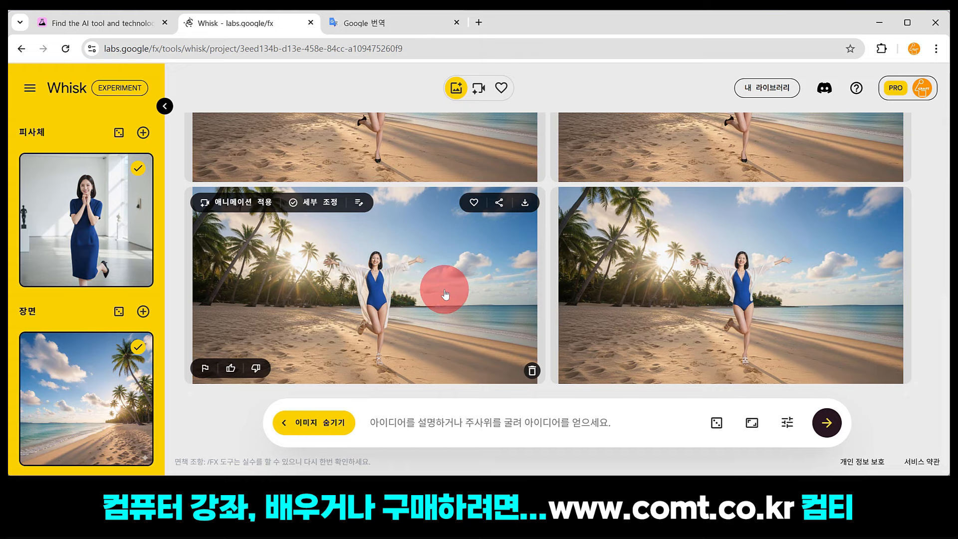
mouse_move(630, 271)
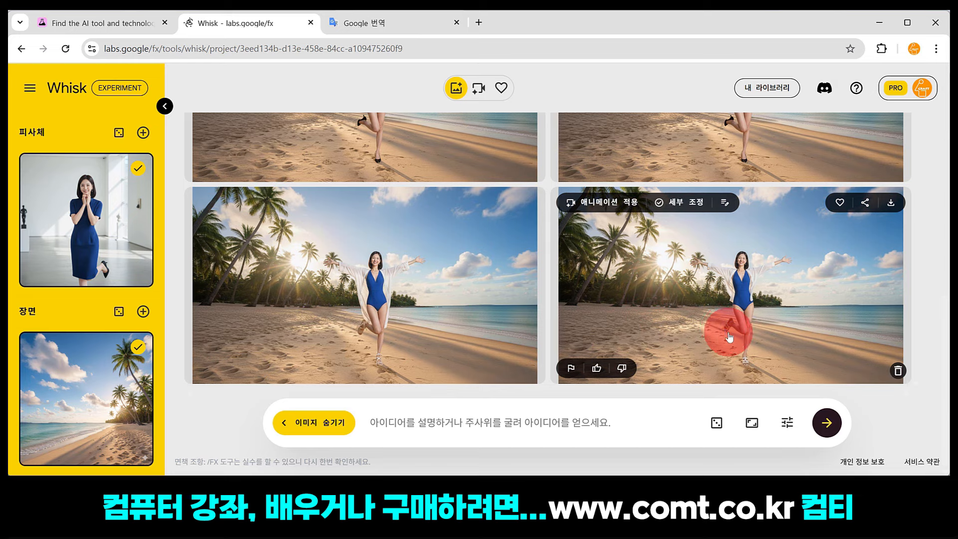
mouse_move(402, 329)
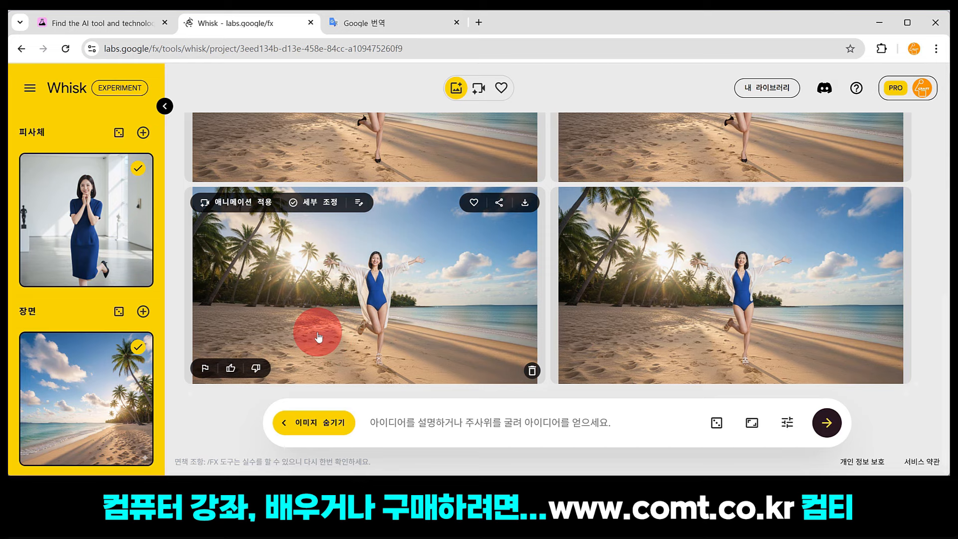
- Add a second subject slot and upload the picture of the white fluffy puppy into it
mouse_move(32, 182)
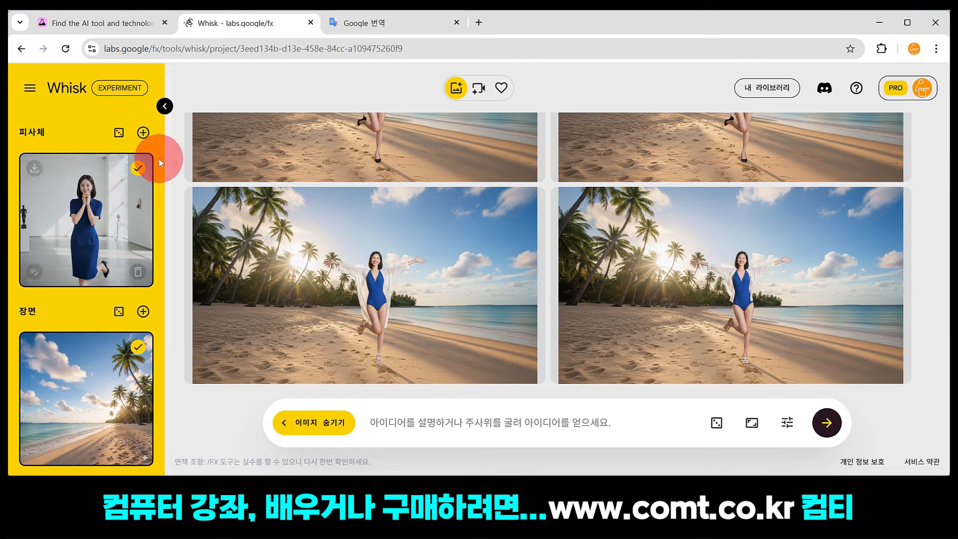
left_click(144, 133)
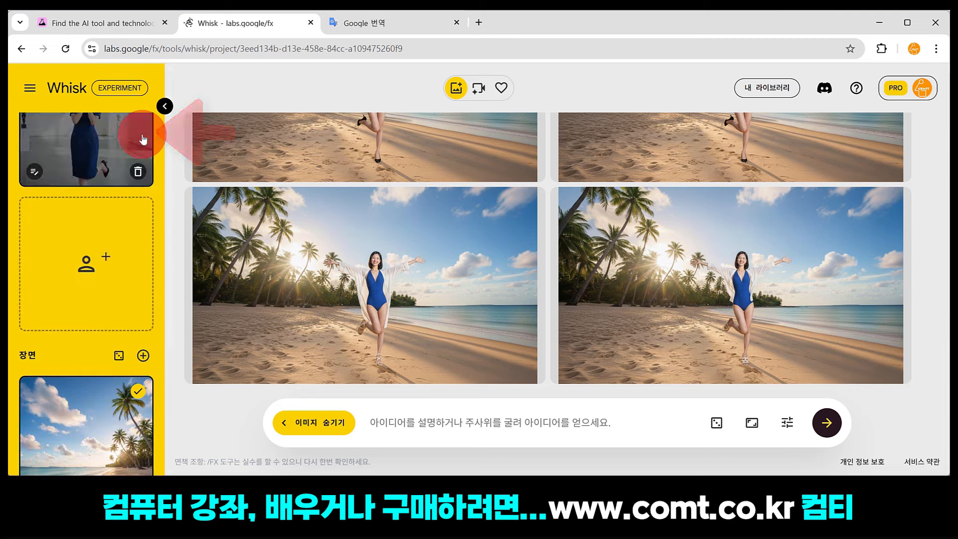
mouse_move(100, 238)
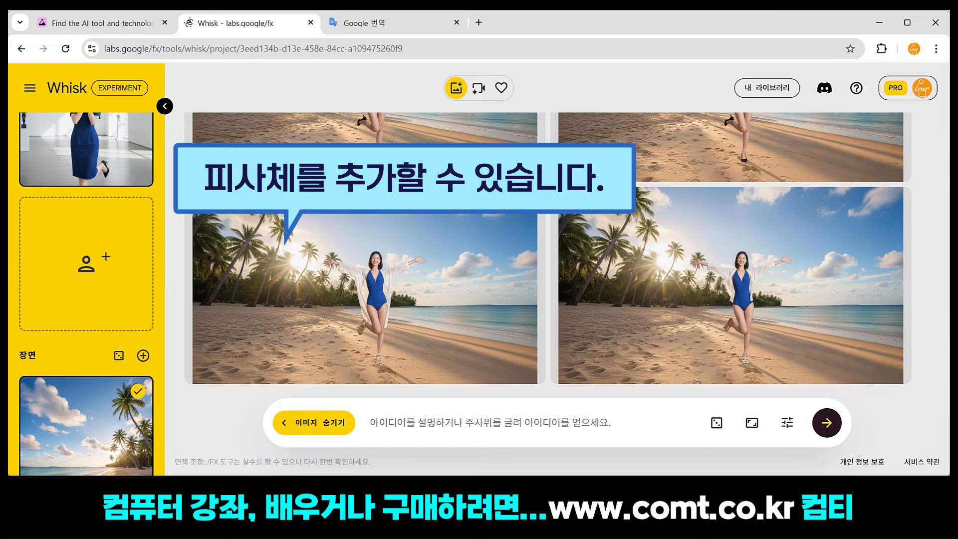
left_click_drag(399, 469, 66, 254)
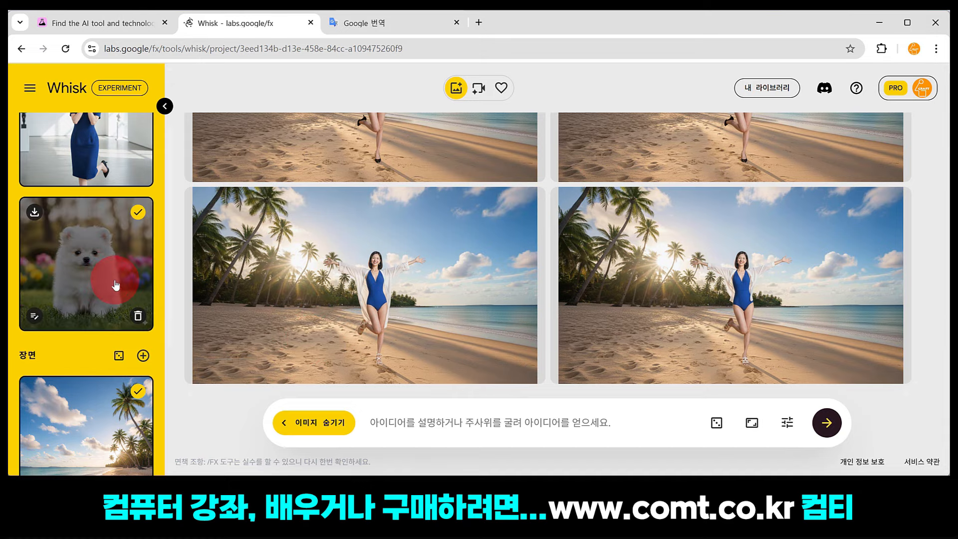
scroll(106, 312, "up", 2)
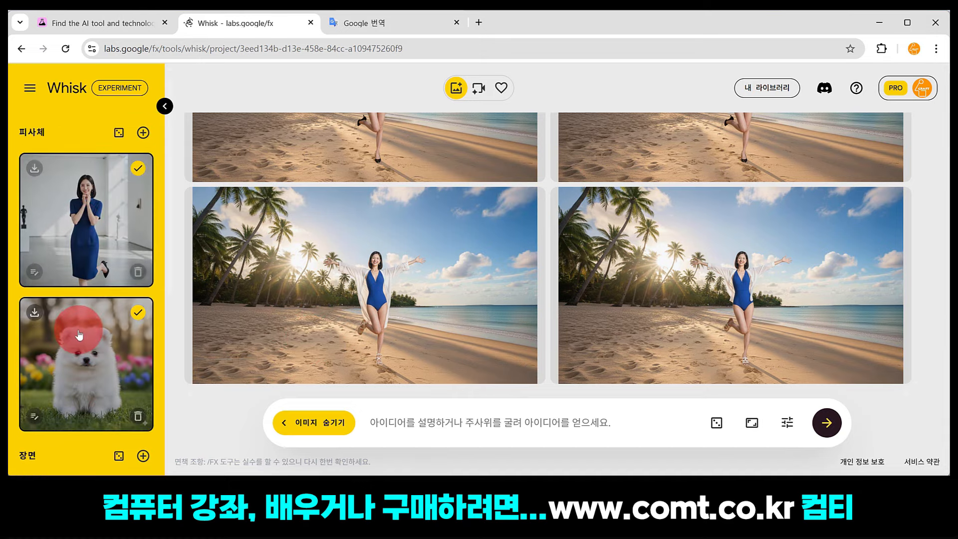
- Generate images combining the woman, the white puppy and the beach scene, and compare them with the earlier images
scroll(107, 336, "down", 5)
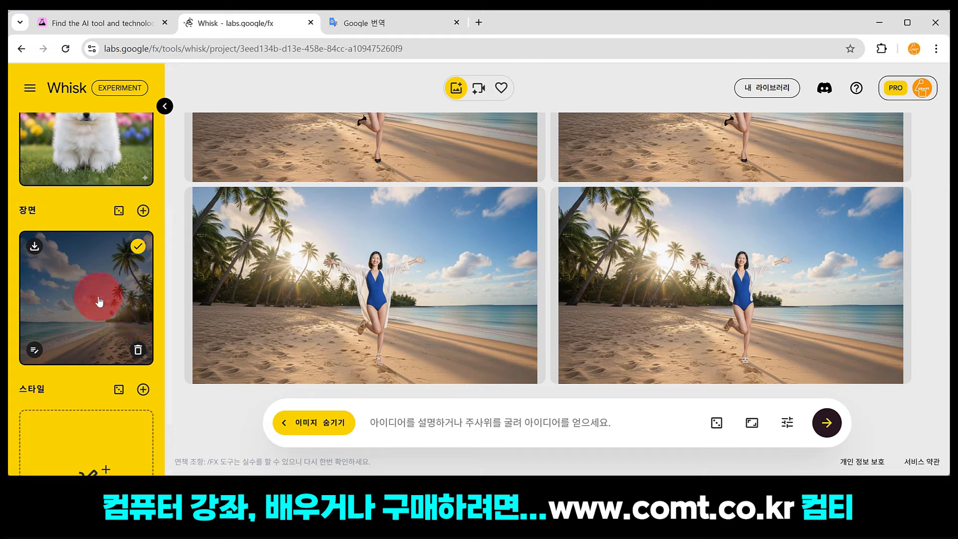
left_click(826, 423)
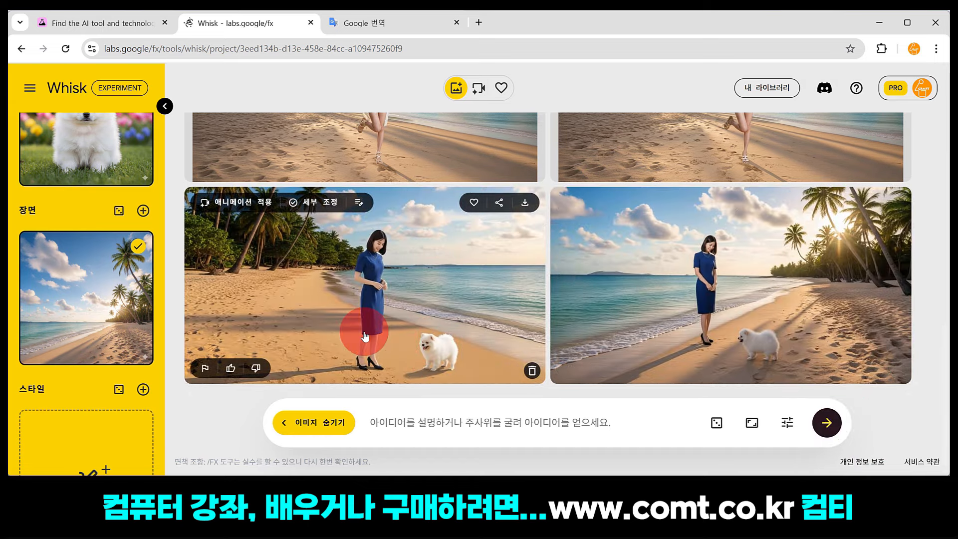
scroll(364, 337, "up", 4)
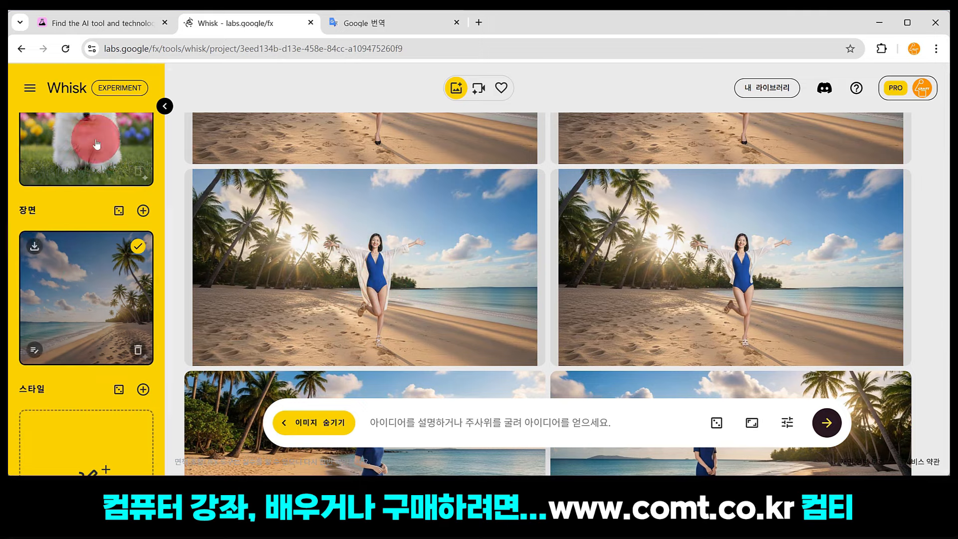
scroll(300, 334, "down", 3)
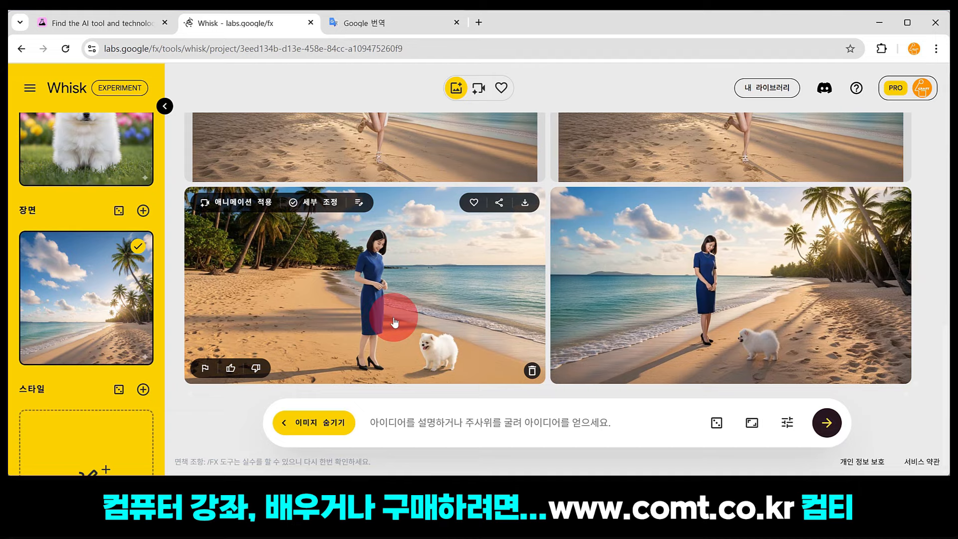
- Open the first woman-and-puppy image for editing, and in Google Translate translate and copy "여성의 옷을 비치웨어로 바꿔주고 신발은 없애줘"
left_click(410, 296)
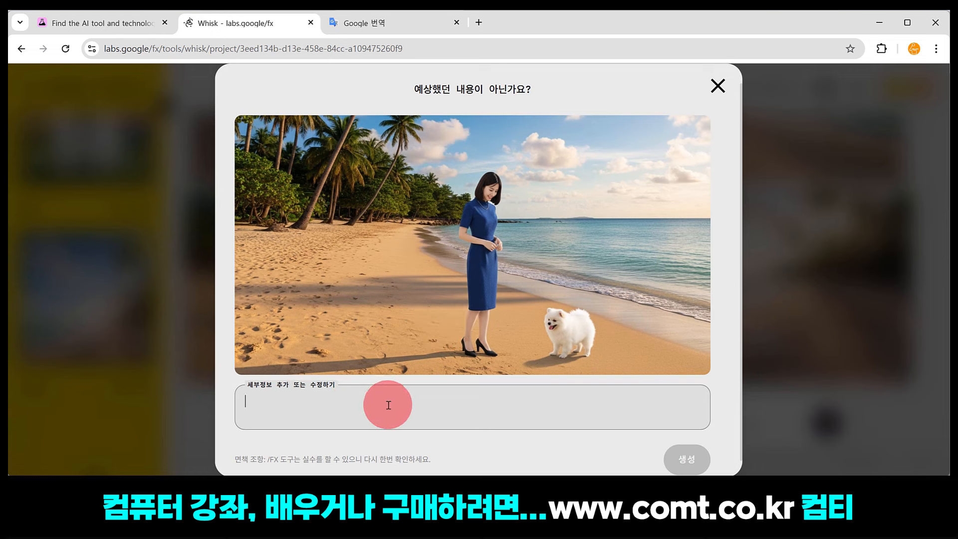
key("ctrl+Tab")
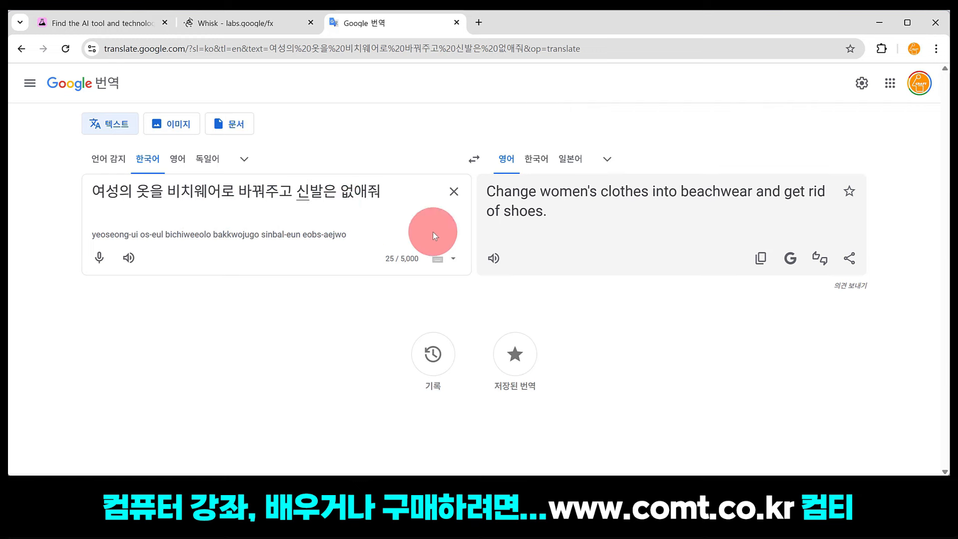
left_click(760, 258)
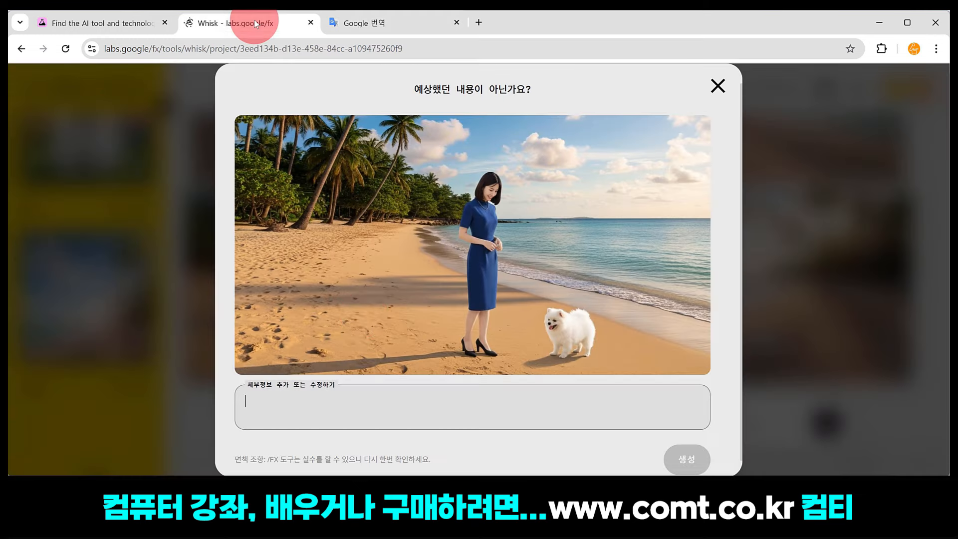
left_click(252, 22)
- Generate edited versions in Whisk from "Change women's clothes into beachwear and get rid of shoes." and review the results
left_click(332, 398)
key("ctrl+v")
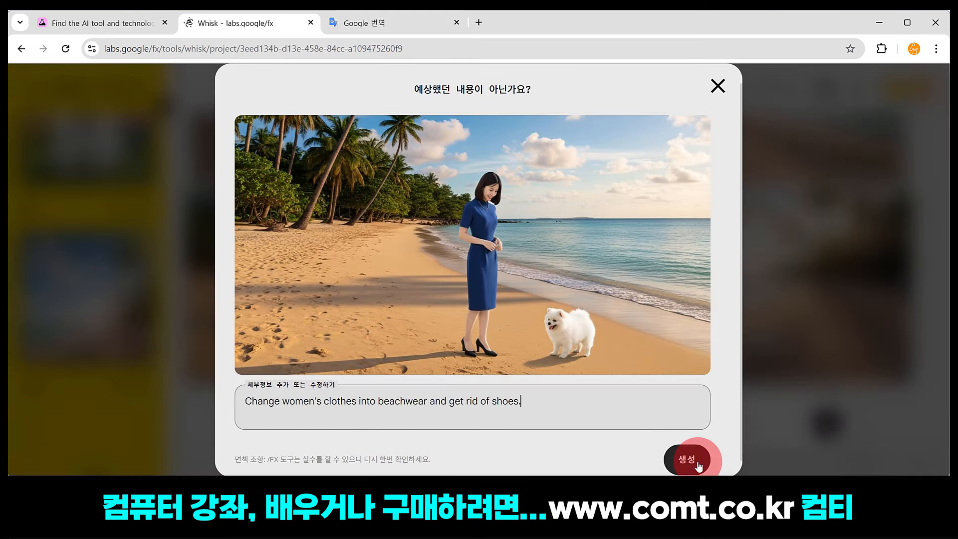
left_click(697, 462)
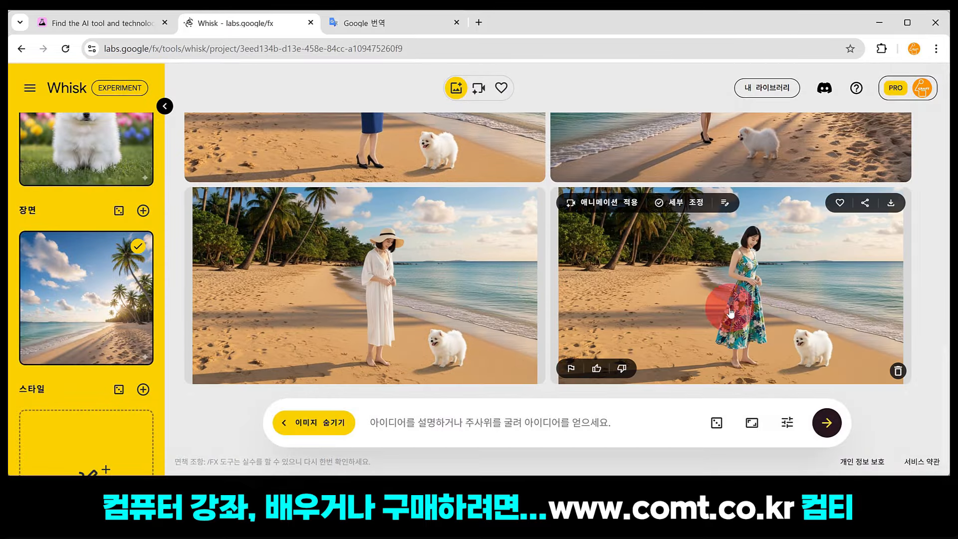
scroll(724, 306, "up", 2)
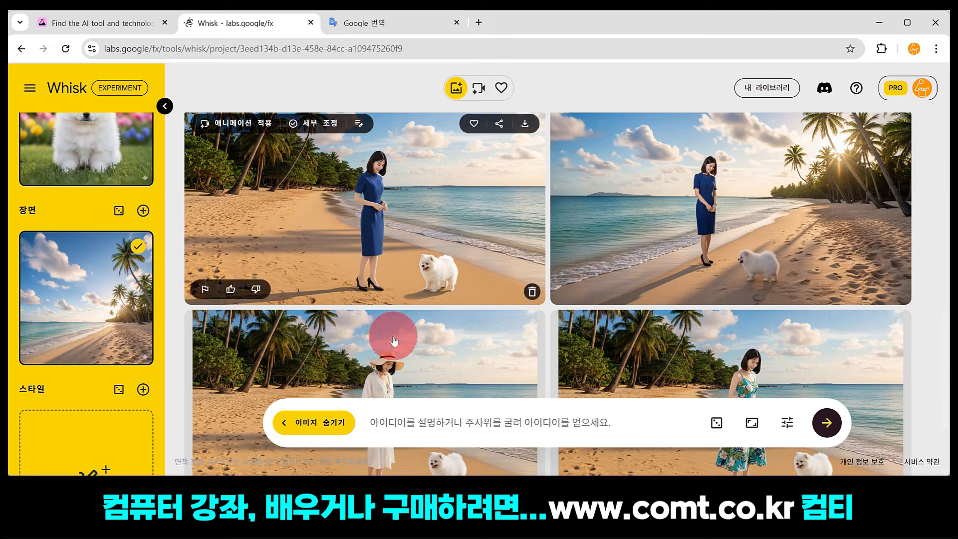
scroll(407, 345, "down", 1)
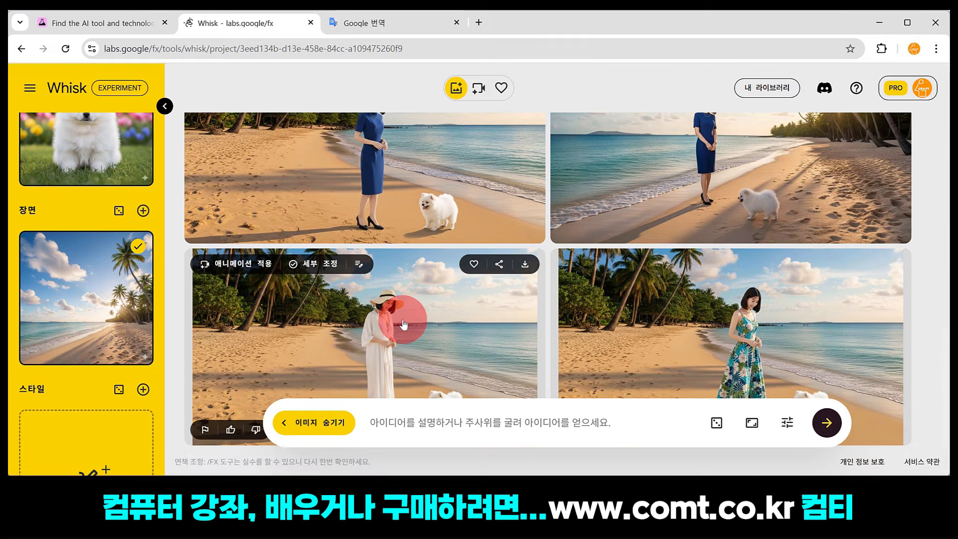
scroll(404, 322, "down", 1)
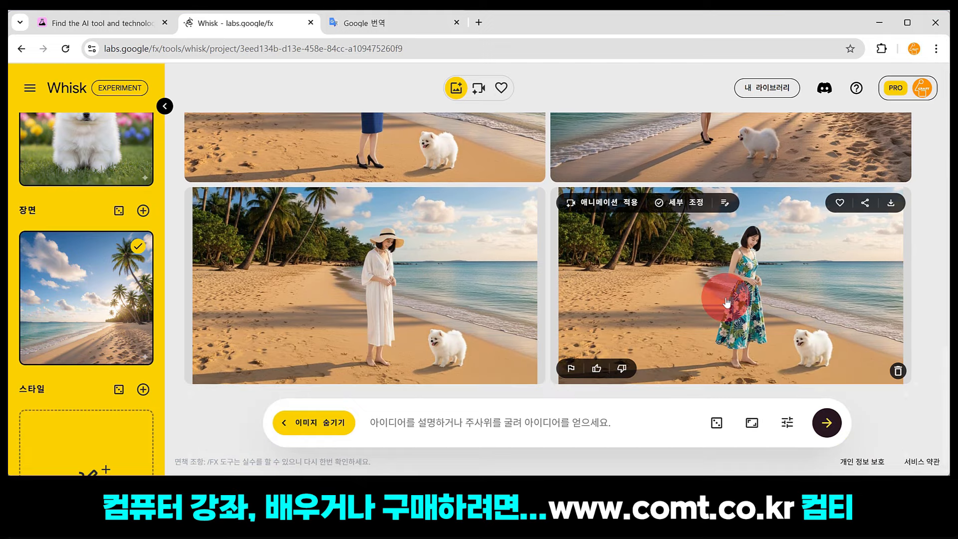
- View the result with the floral dress enlarged, and open that image in fine-tuning mode
left_click(760, 326)
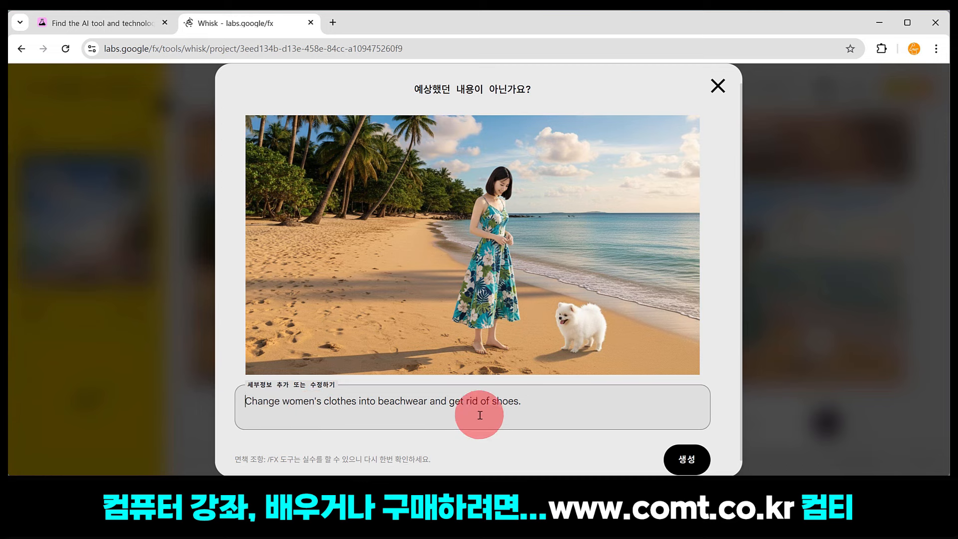
left_click(744, 343)
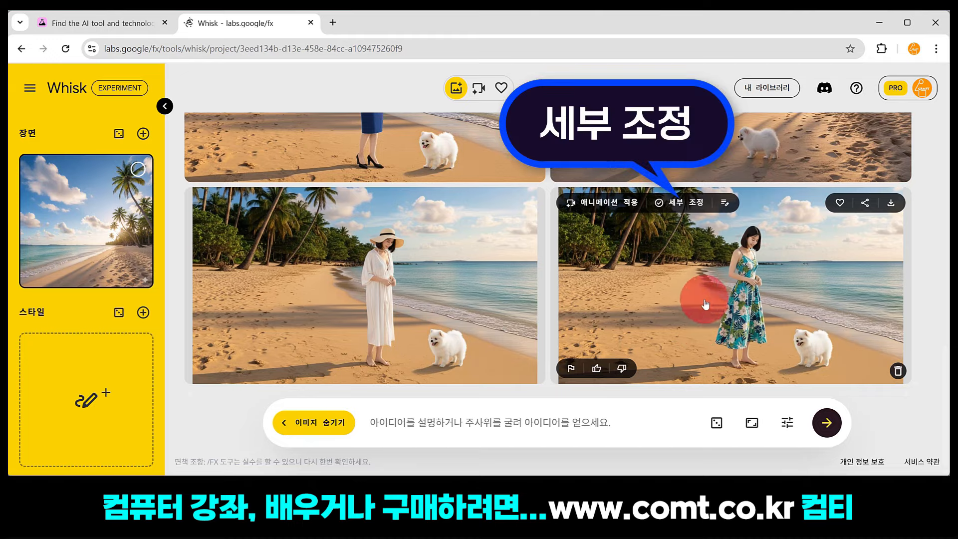
left_click(688, 205)
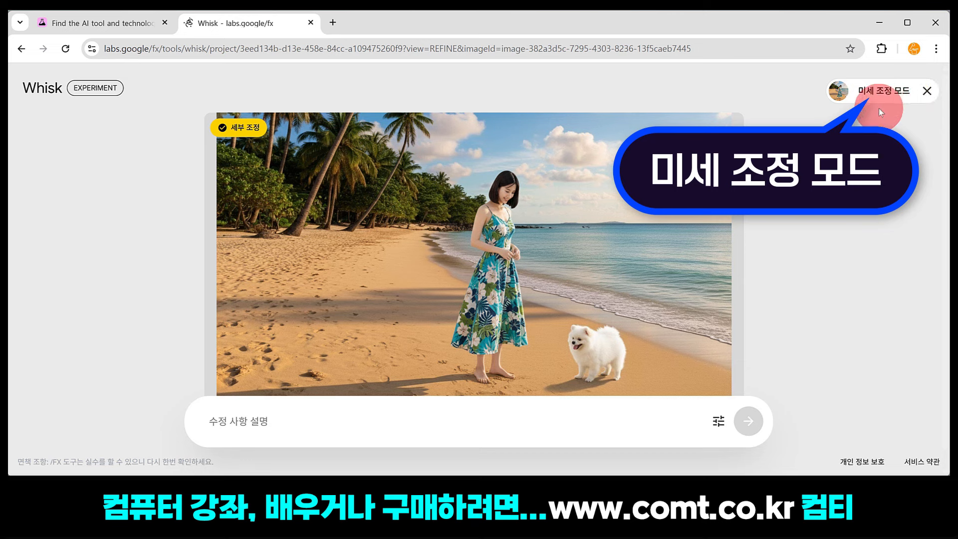
- Leave fine-tuning mode and animate the floral-dress image with the prompt "A scene of a woman and her dog walking"
mouse_move(581, 345)
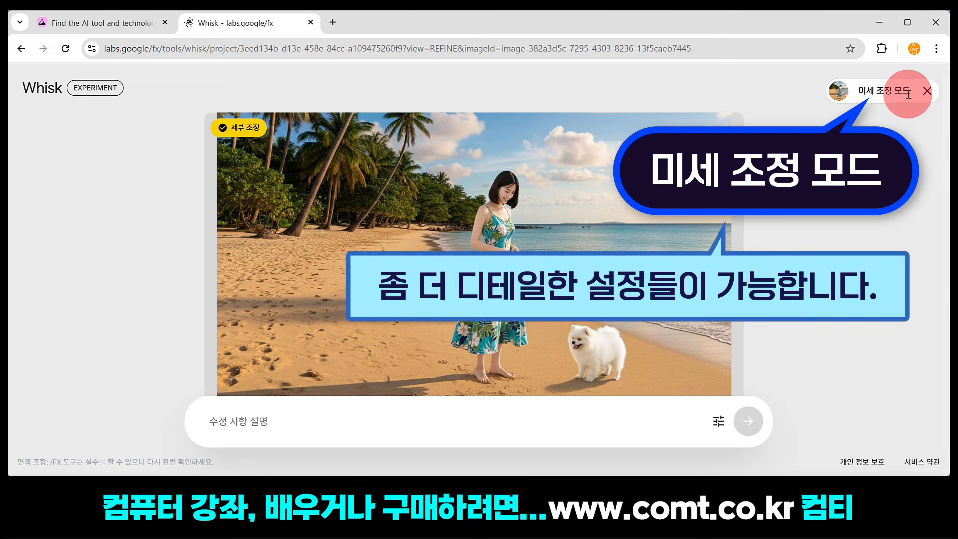
left_click(927, 94)
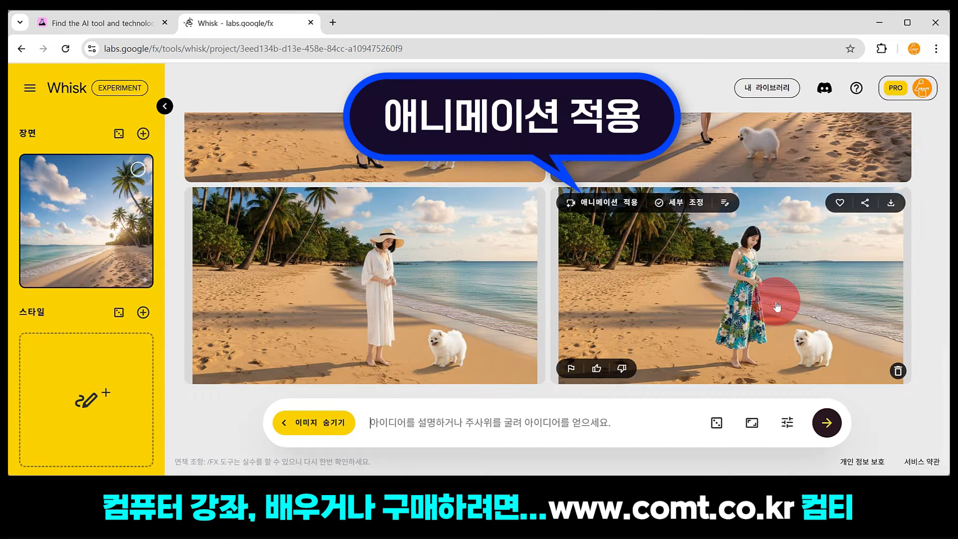
left_click(614, 203)
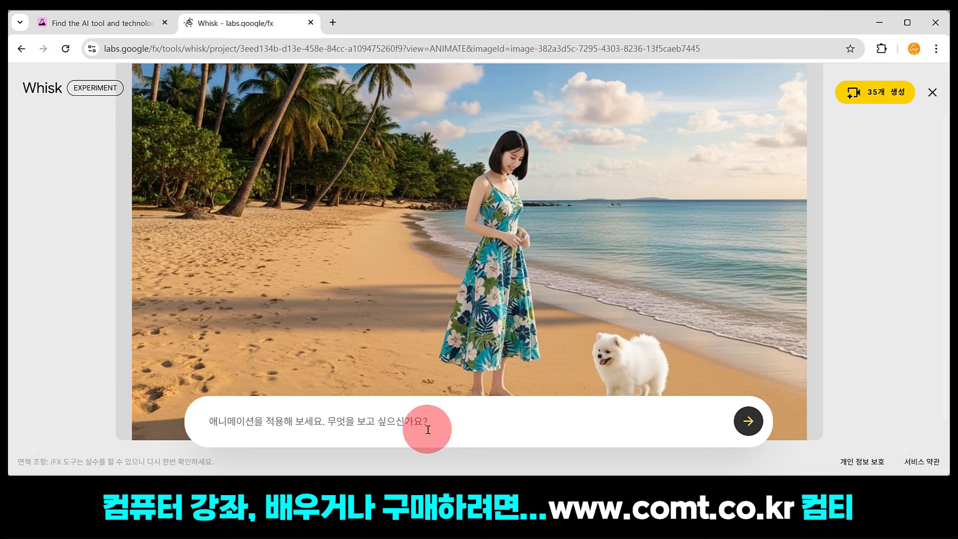
left_click(482, 317)
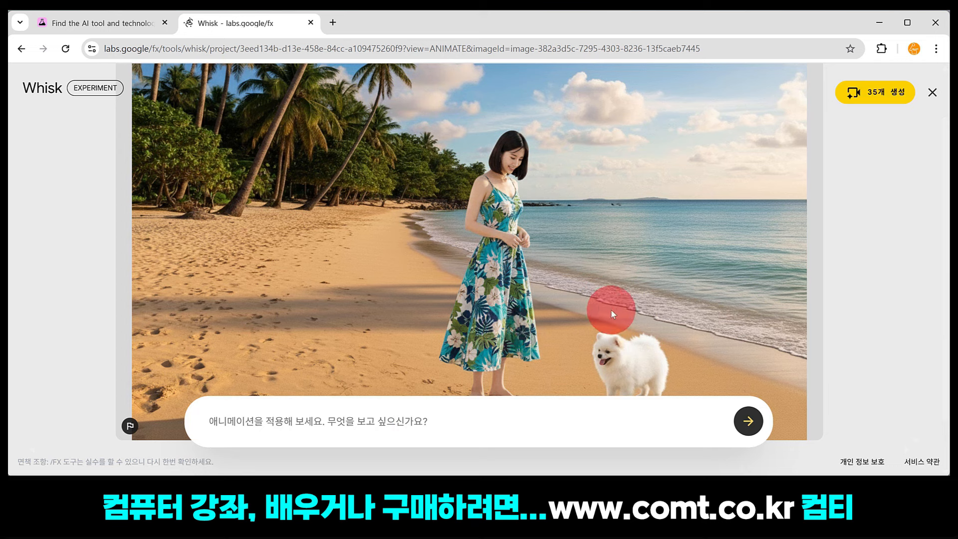
left_click(385, 421)
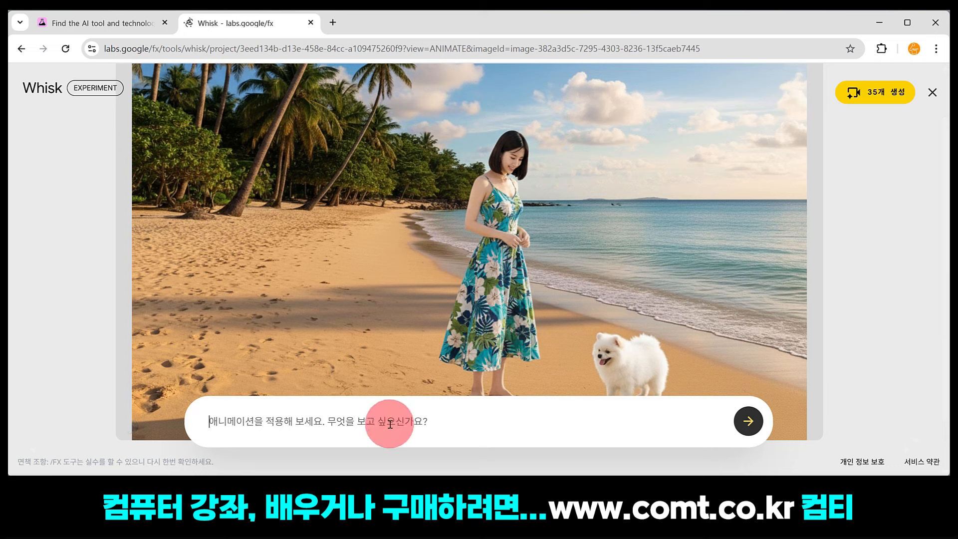
key("ctrl+v")
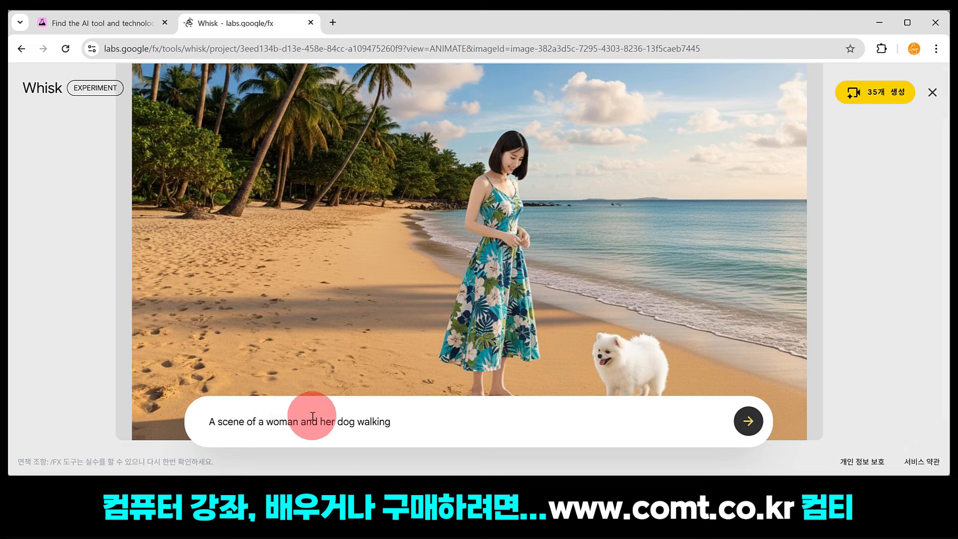
left_click(749, 421)
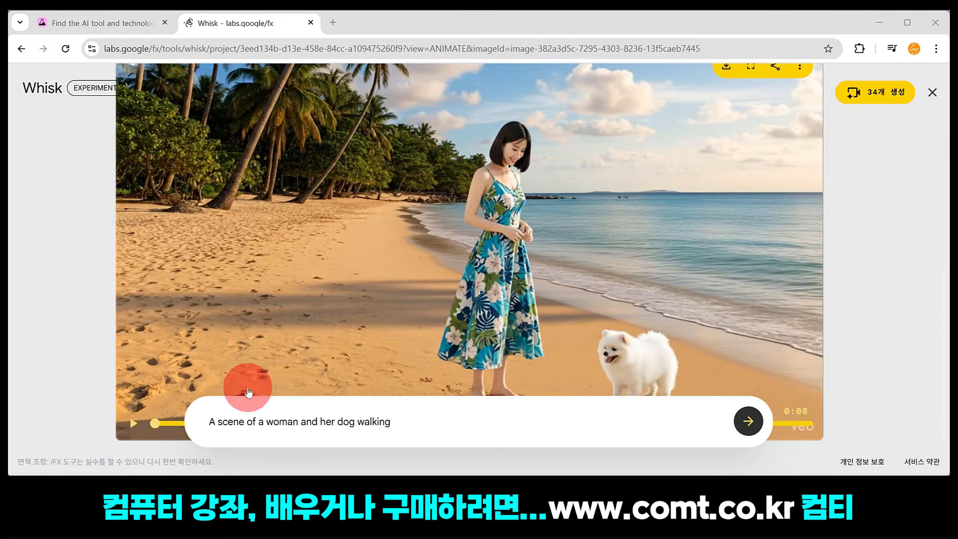
- Play the generated walking video of the woman and her dog, and close the animation view
left_click(134, 425)
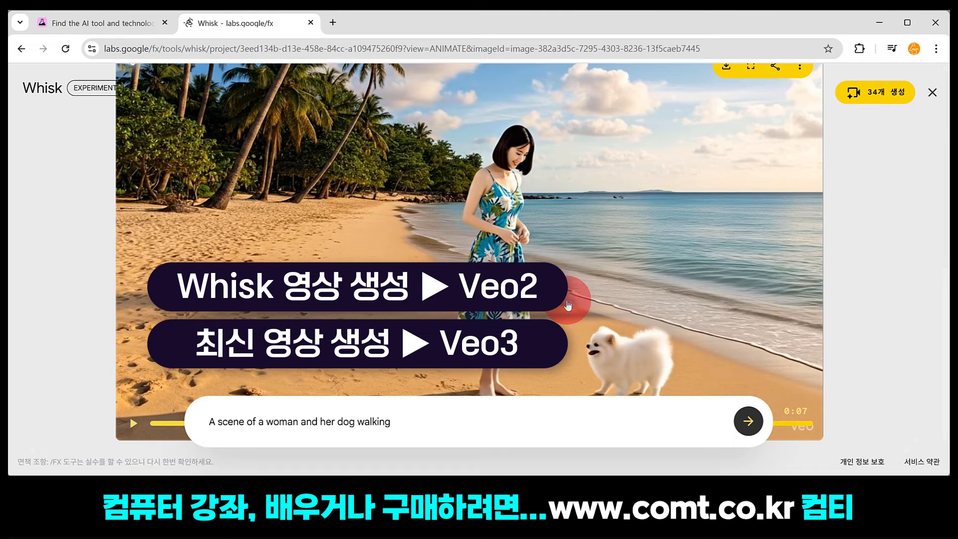
scroll(572, 306, "up", 3)
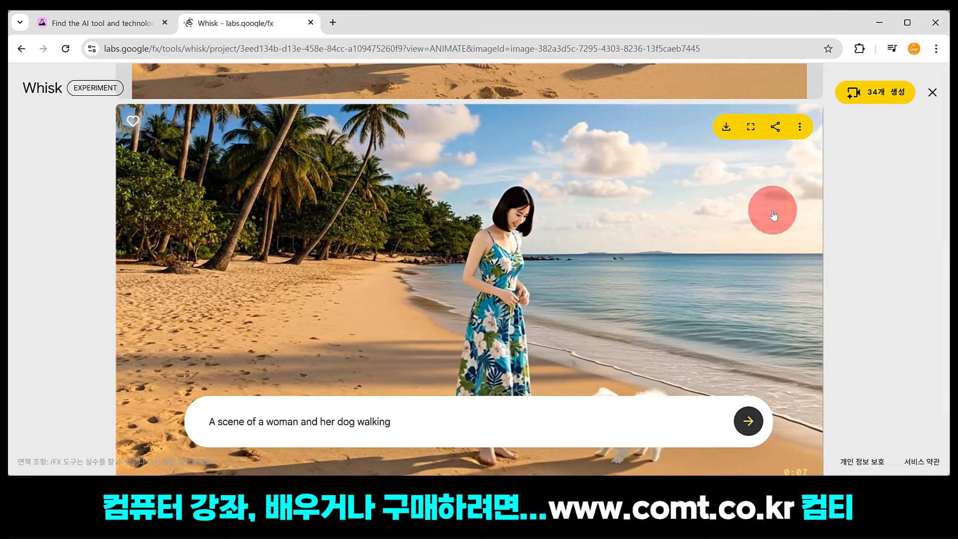
left_click(933, 92)
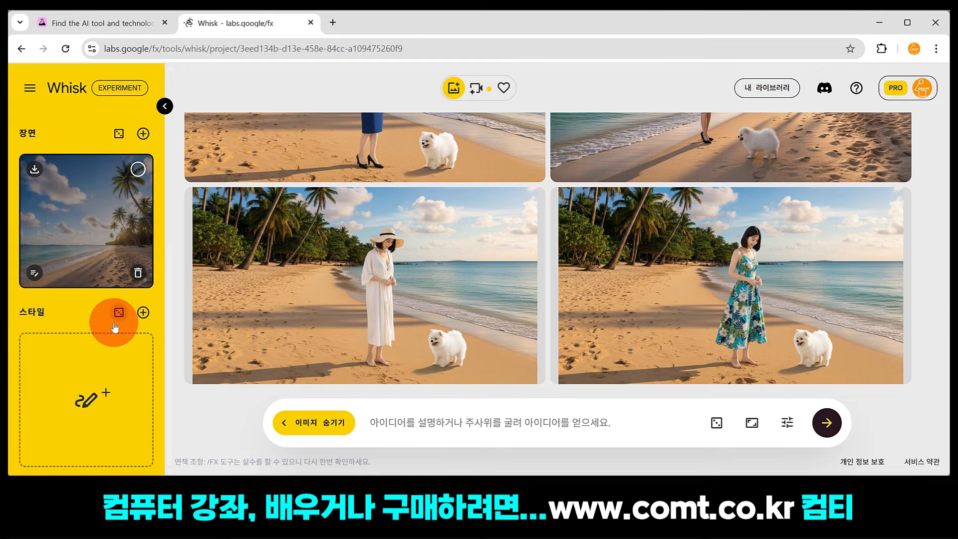
- Look over the project's reference images, return to the Whisk home page, and browse the saved projects in the library
mouse_move(107, 389)
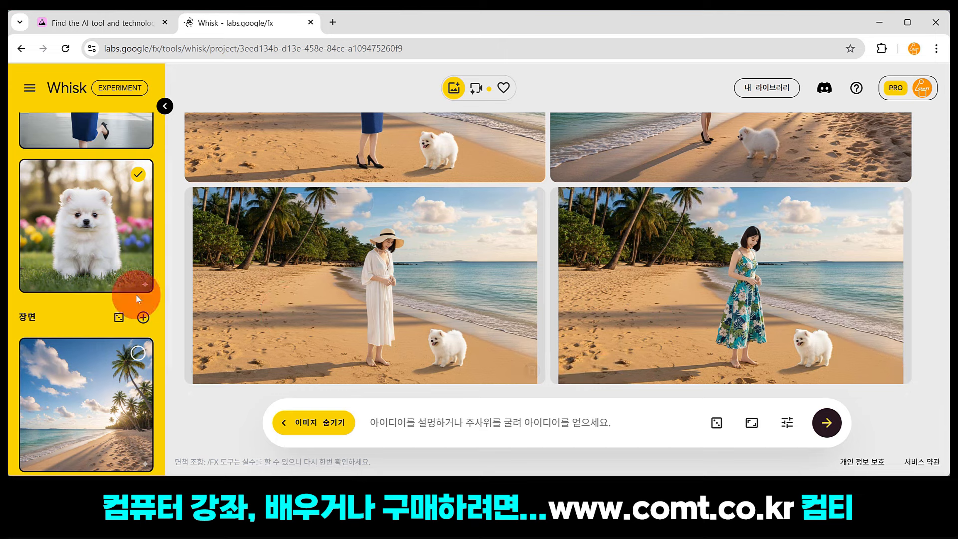
scroll(138, 300, "down", 4)
scroll(88, 388, "up", 7)
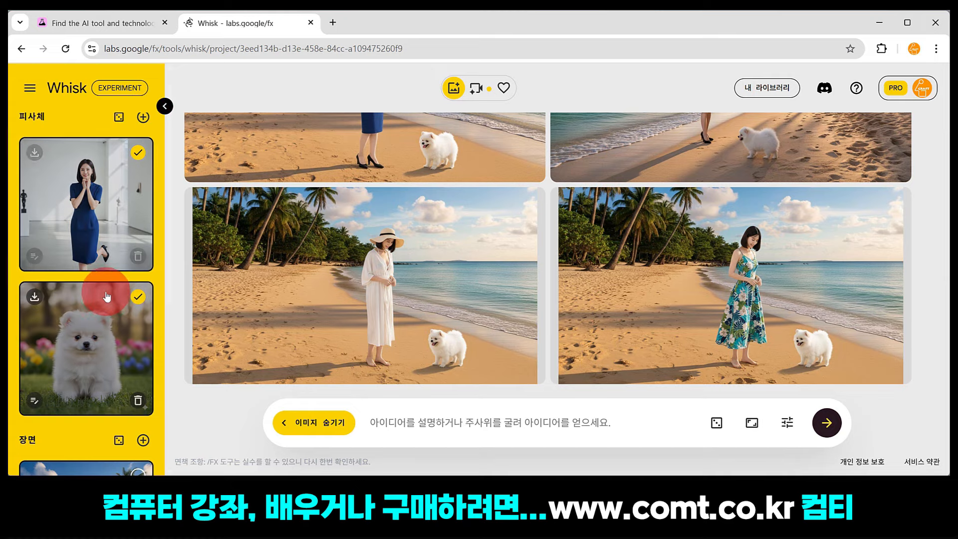
scroll(103, 300, "down", 4)
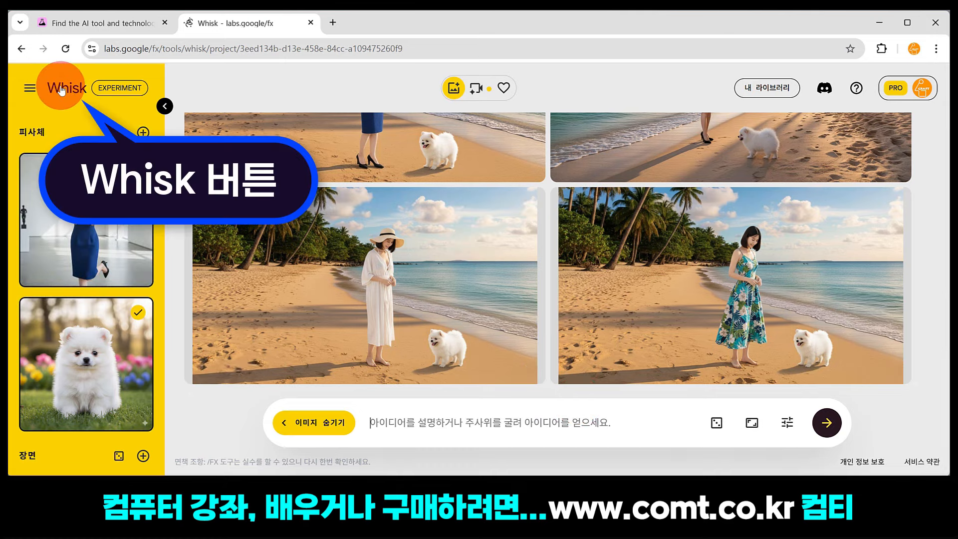
left_click(61, 90)
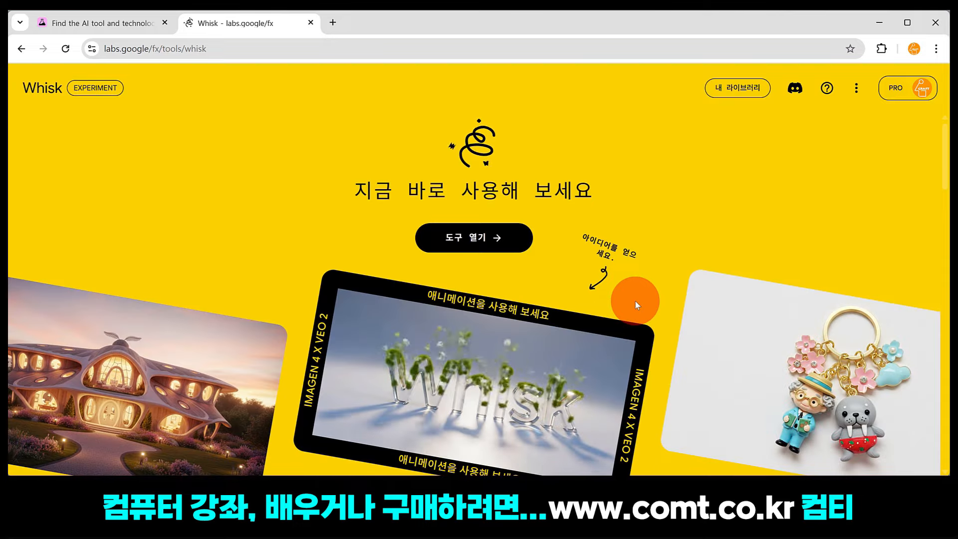
left_click(741, 88)
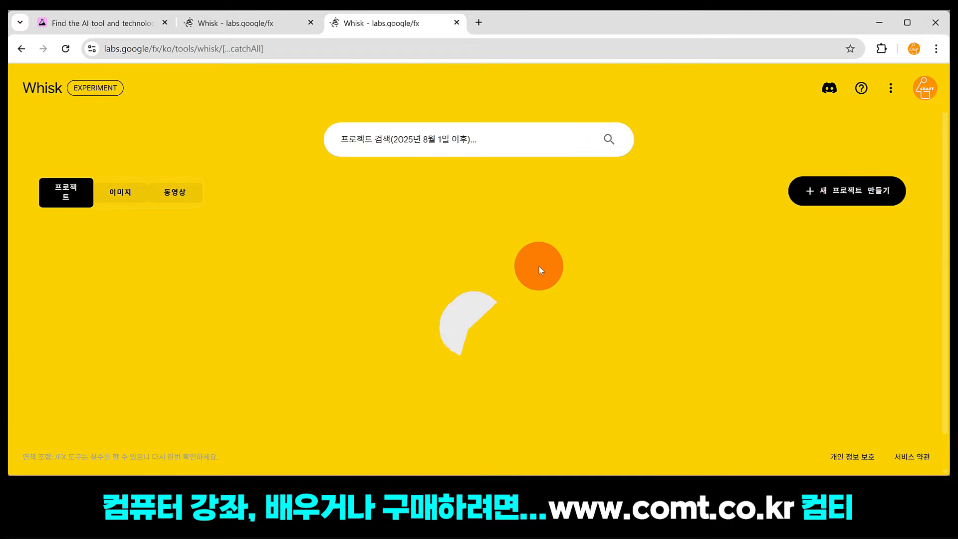
scroll(355, 328, "down", 8)
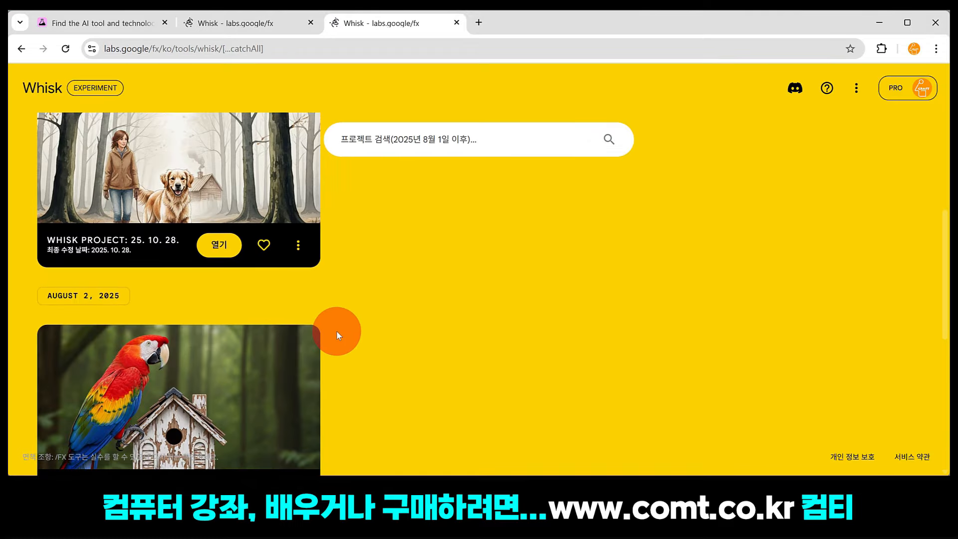
scroll(338, 334, "down", 4)
scroll(339, 334, "down", 4)
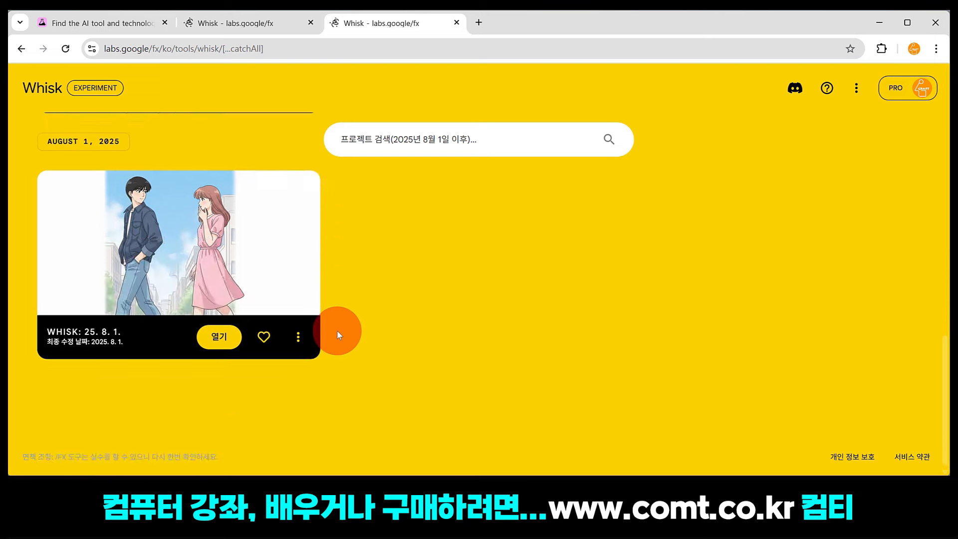
scroll(338, 334, "up", 5)
scroll(337, 330, "up", 15)
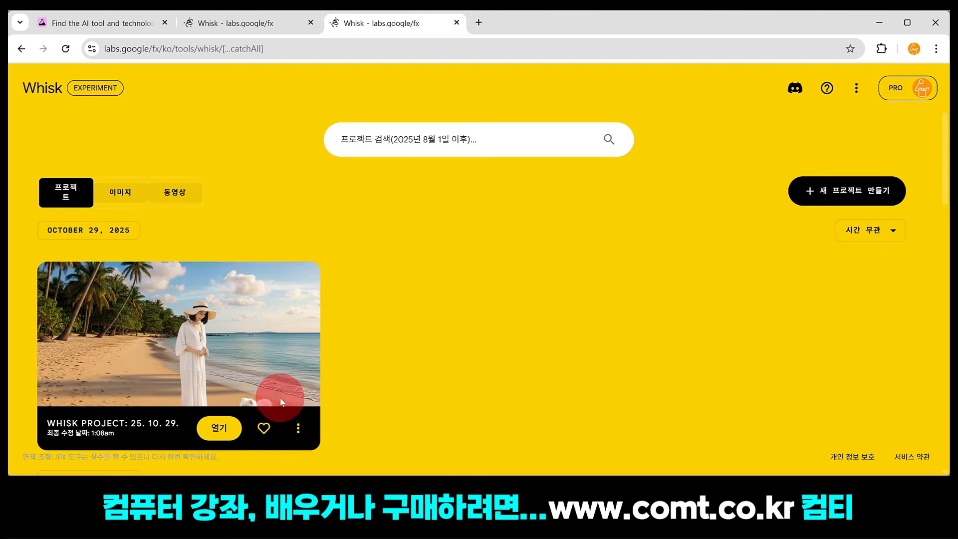
- Show the library's saved images and browse through them
left_click(118, 193)
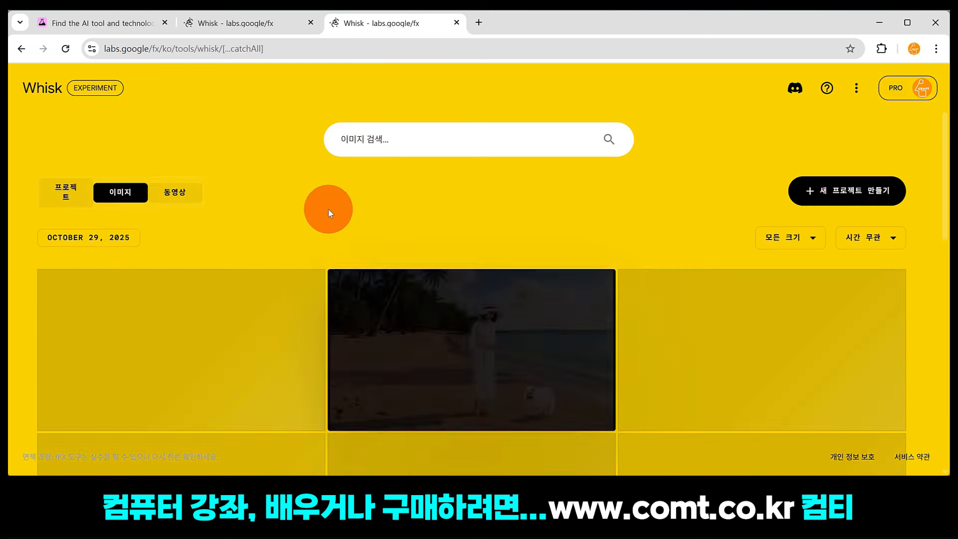
scroll(366, 319, "down", 4)
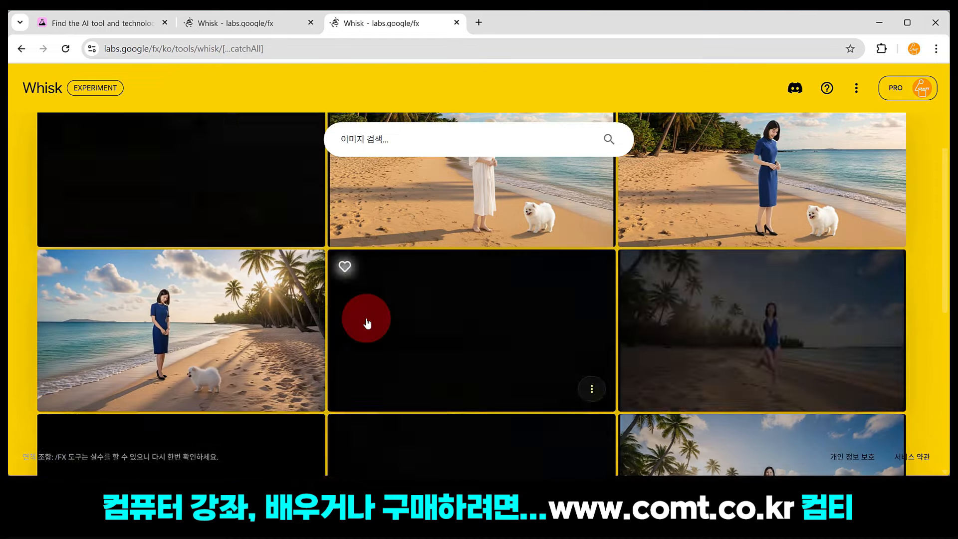
scroll(367, 322, "up", 5)
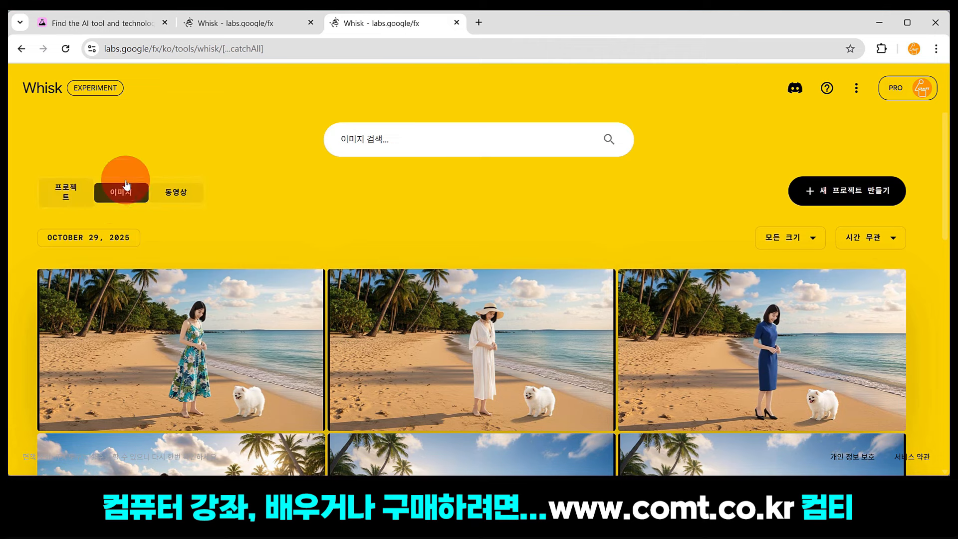
- Return to the Whisk home page, start a new project, and expand the subject, scene and style image slots
left_click(40, 89)
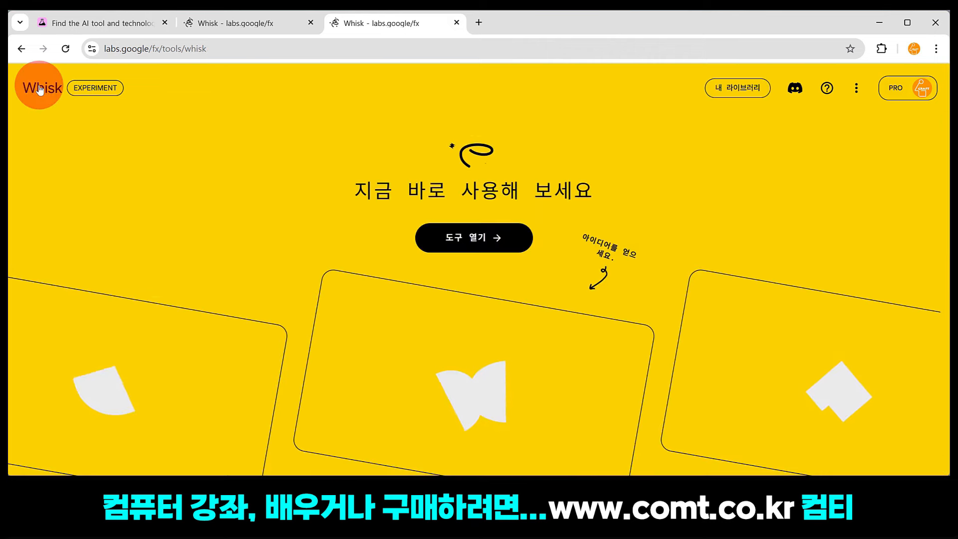
left_click(487, 236)
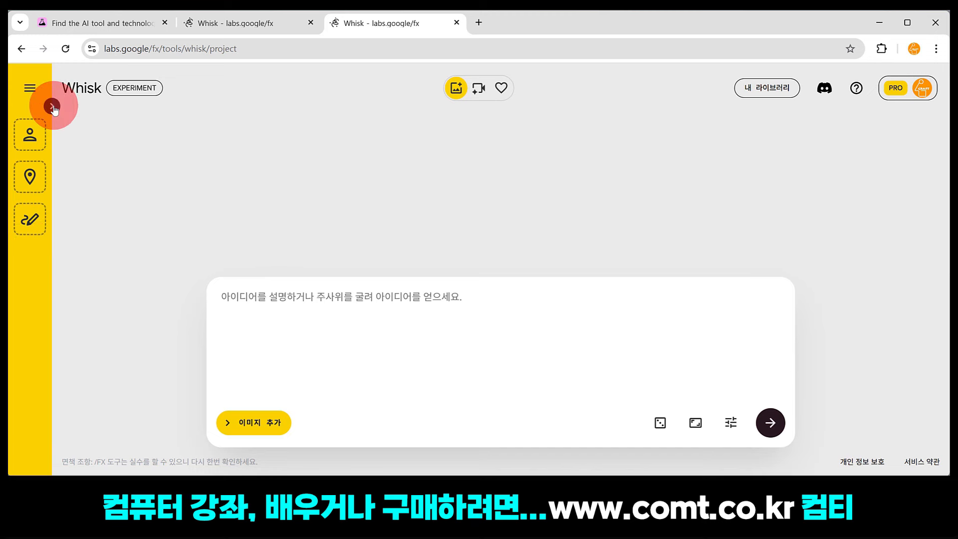
left_click(52, 107)
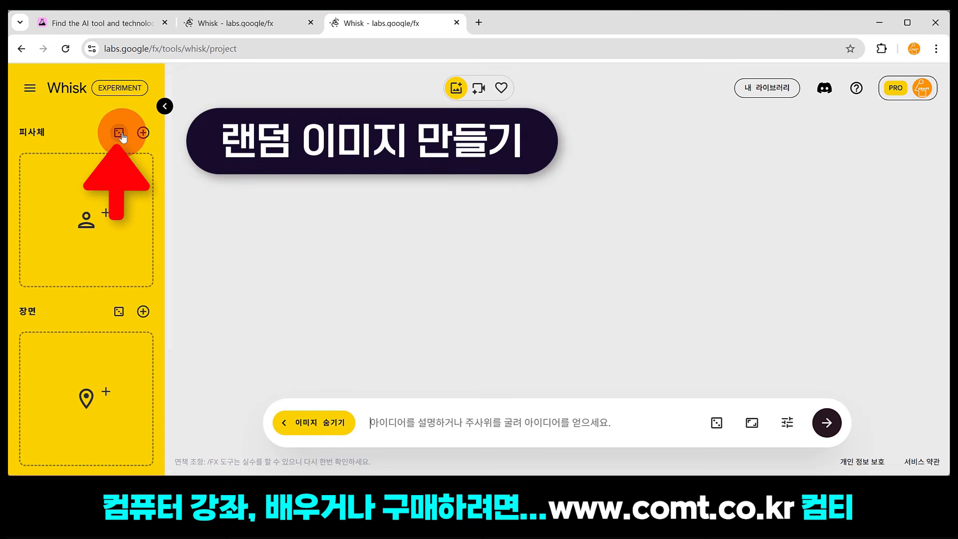
- Fill the subject, scene and style slots of the new project with random images
left_click(119, 134)
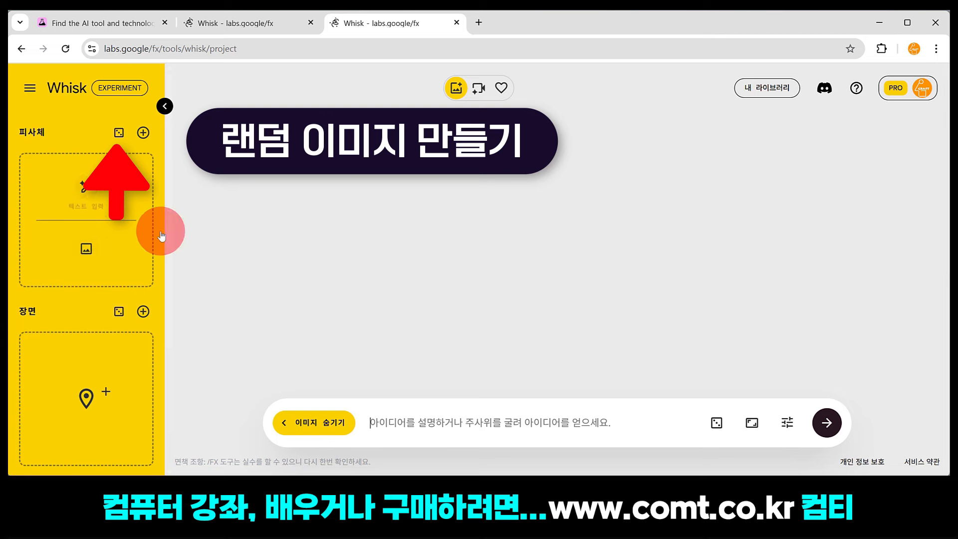
left_click(122, 136)
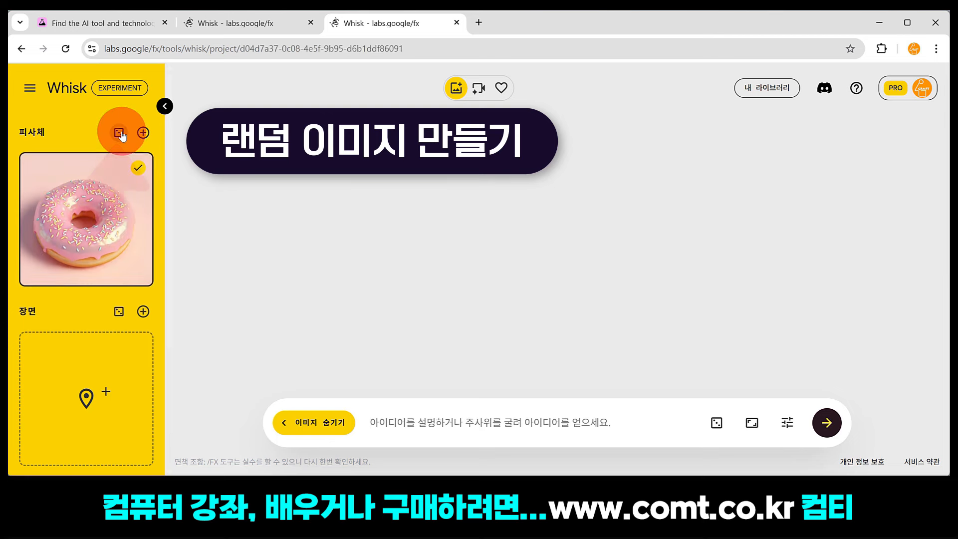
scroll(170, 299, "down", 3)
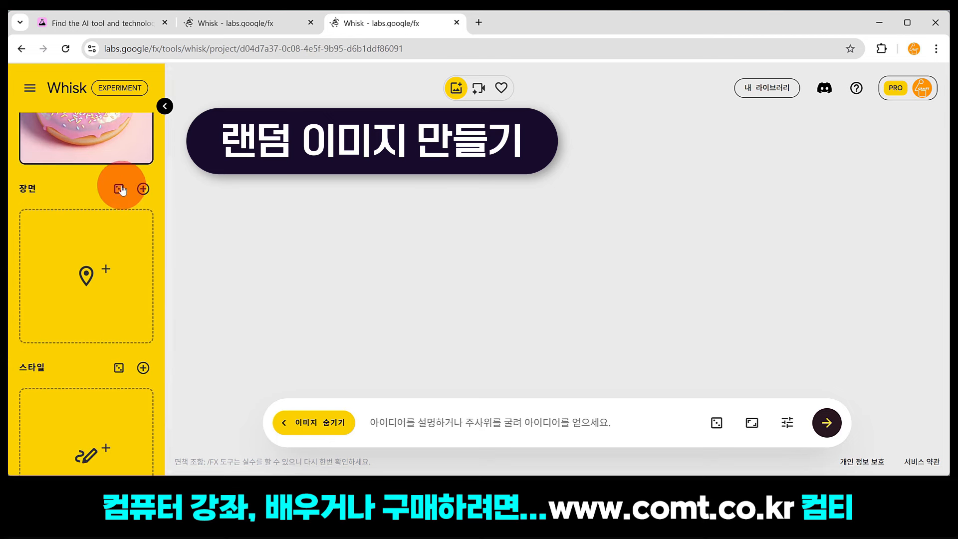
left_click(119, 190)
scroll(129, 293, "up", 3)
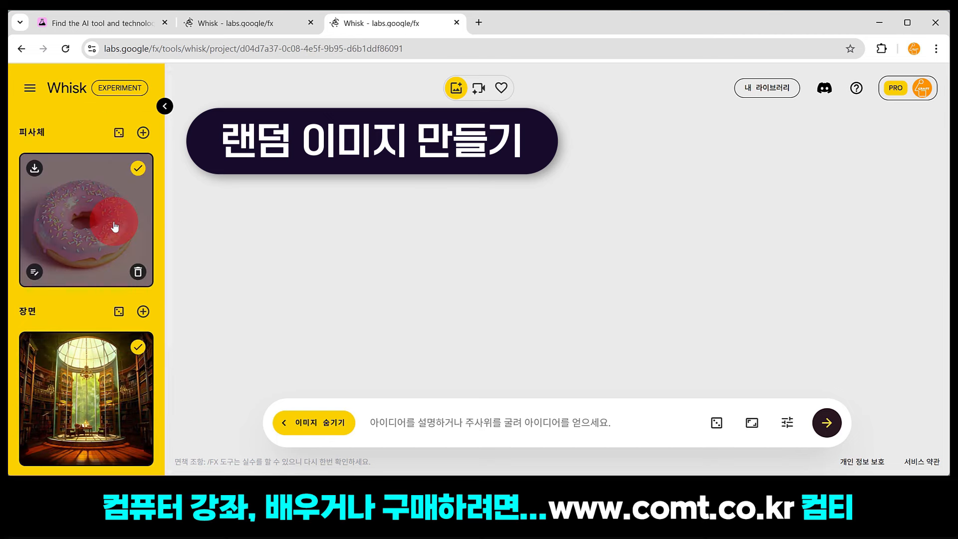
scroll(107, 253, "down", 3)
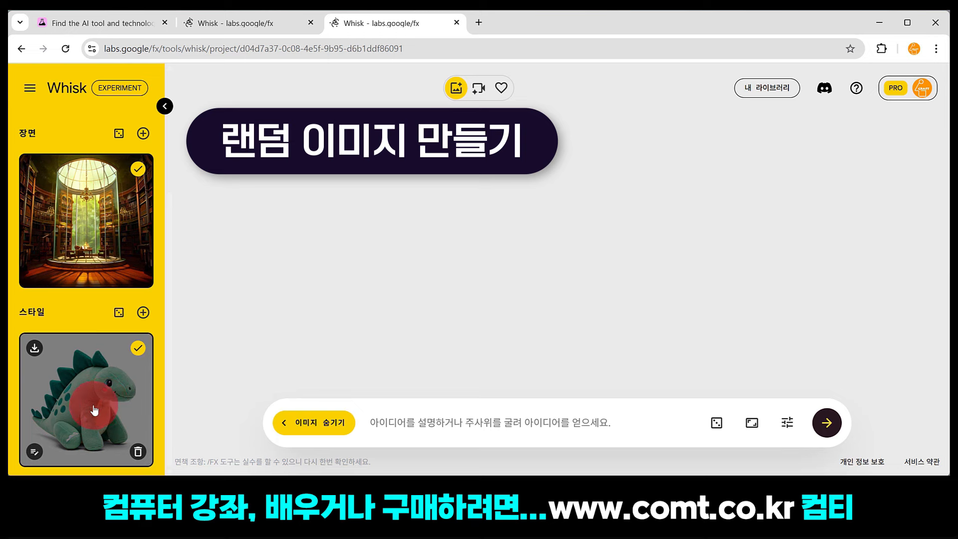
scroll(148, 190, "up", 1)
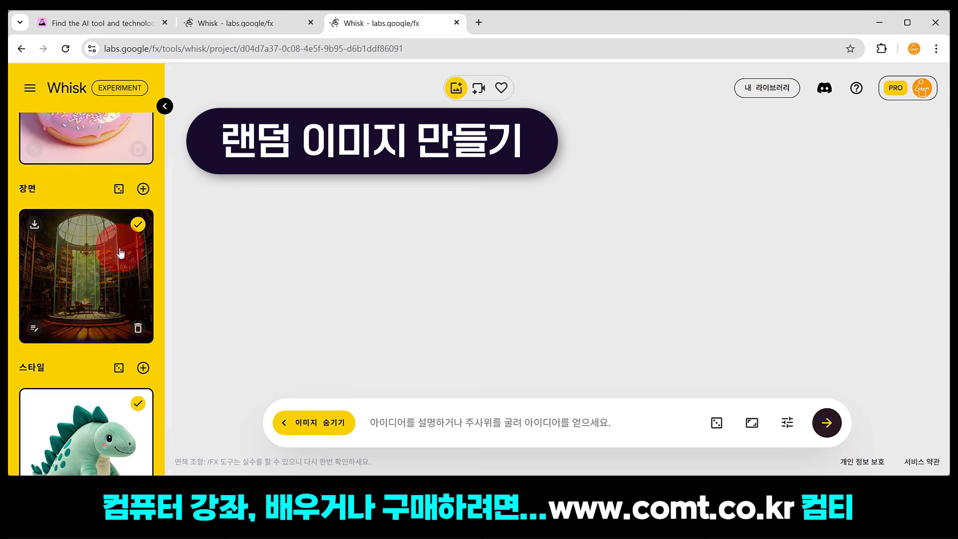
left_click(116, 189)
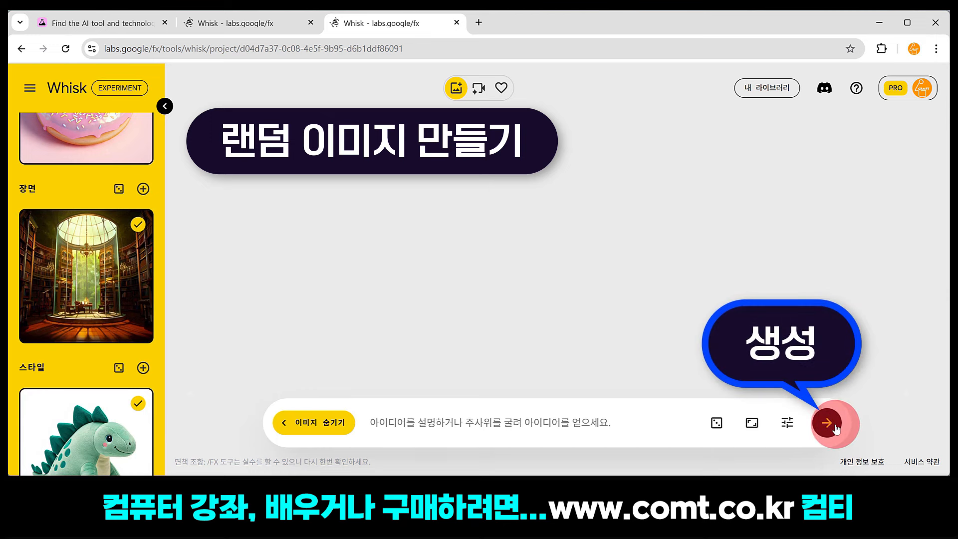
- Generate images combining the donut subject, library scene and plush dinosaur style, and compare the results with the reference images
left_click(836, 428)
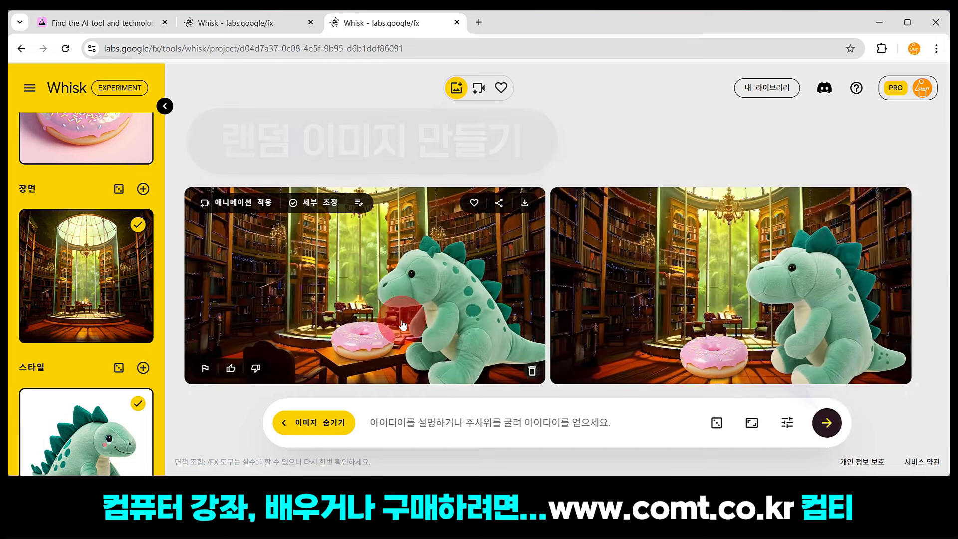
left_click(402, 324)
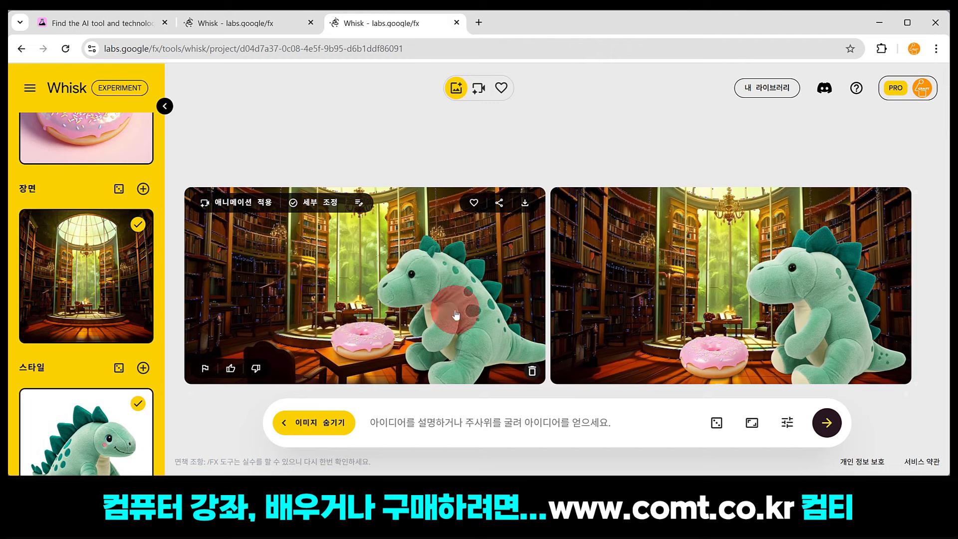
scroll(150, 212, "up", 3)
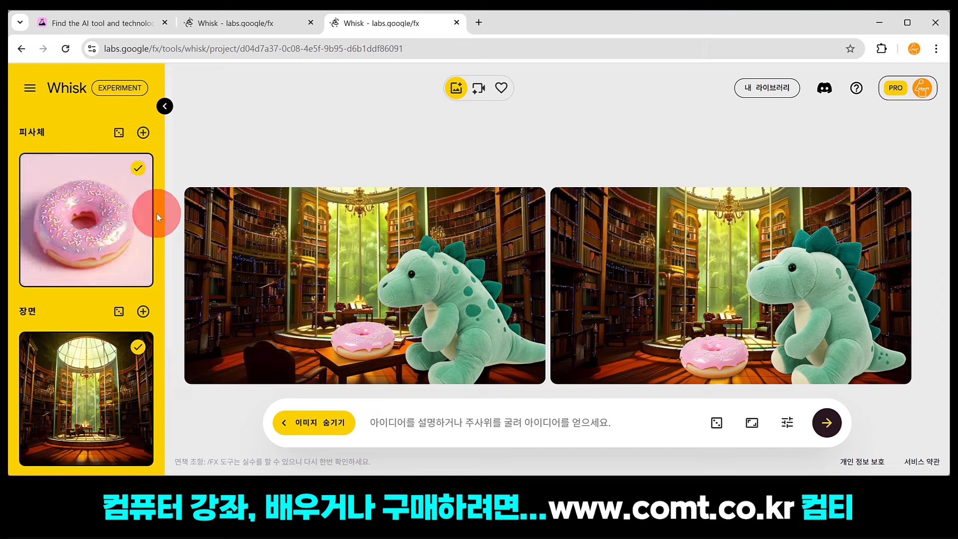
scroll(160, 214, "down", 1)
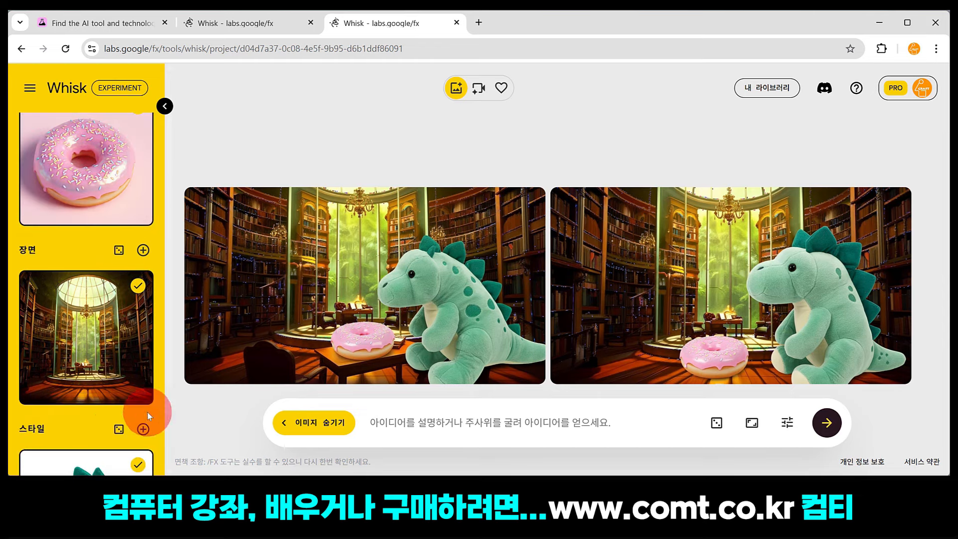
- Add random images to the scene slot until the animal diner with the red counter is the selected scene
mouse_move(143, 213)
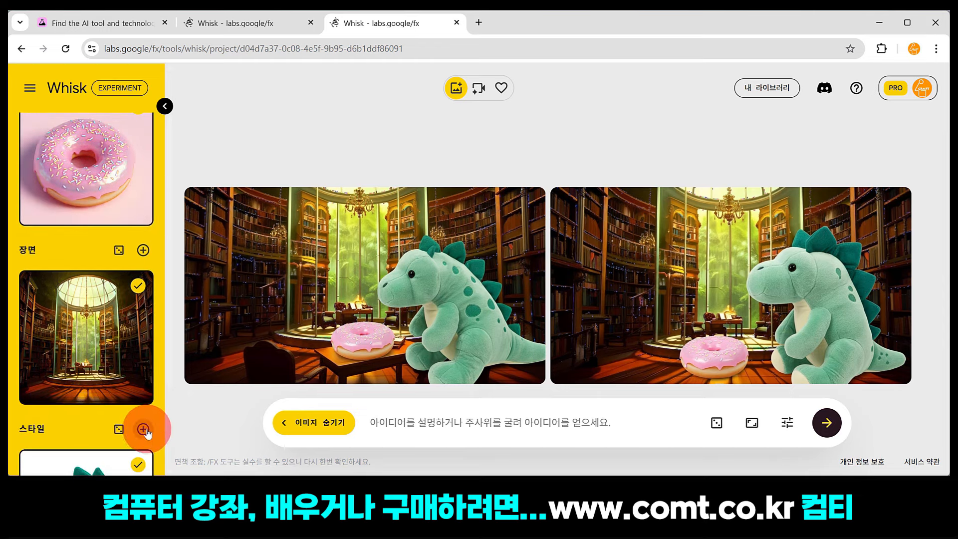
mouse_move(393, 383)
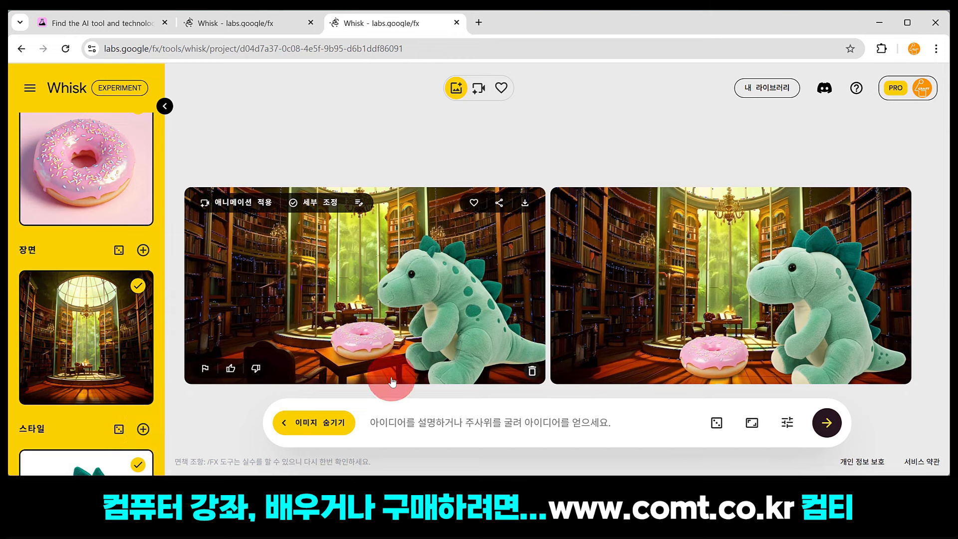
left_click(90, 230)
scroll(95, 229, "down", 3)
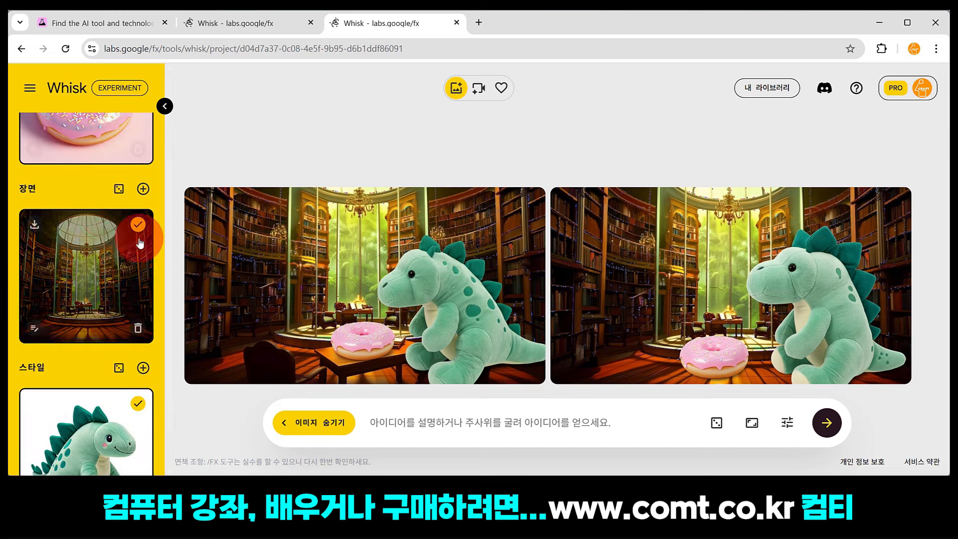
left_click(136, 239)
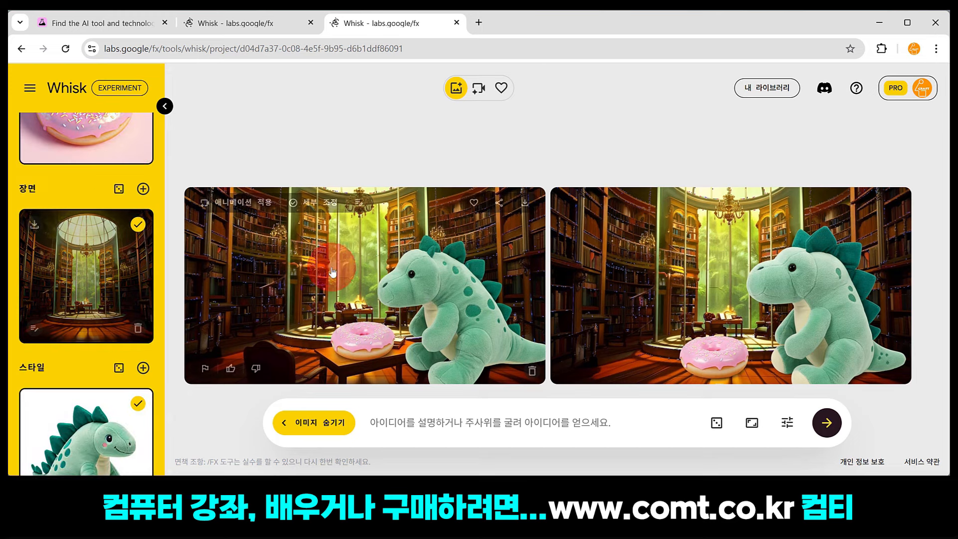
left_click(119, 190)
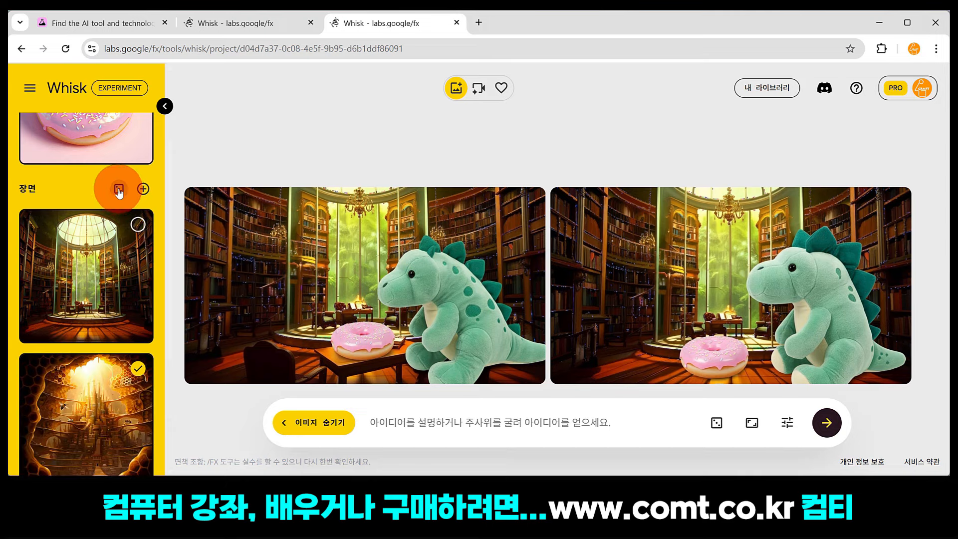
left_click(115, 201)
left_click(116, 308)
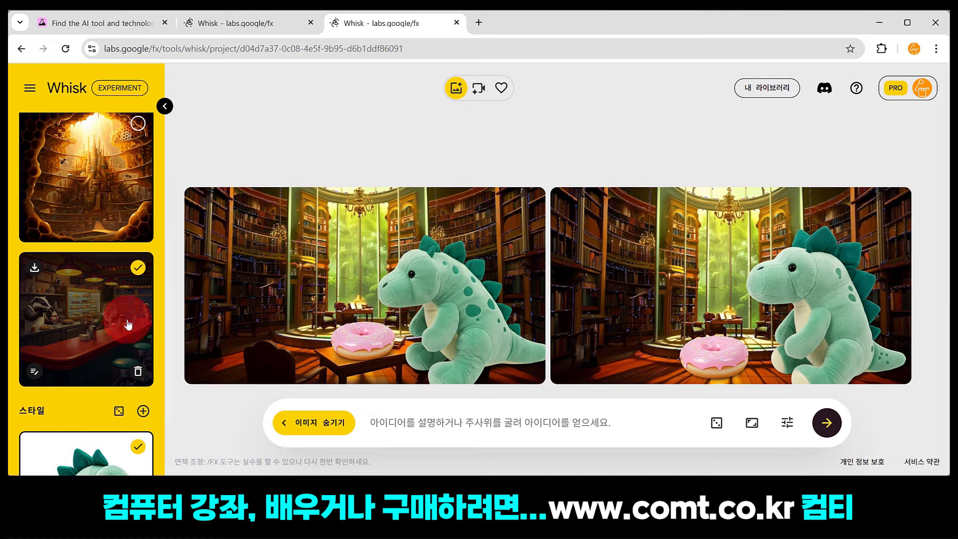
- Delete the library and honeycomb images from the scene slot, keeping only the animal diner
scroll(107, 226, "up", 3)
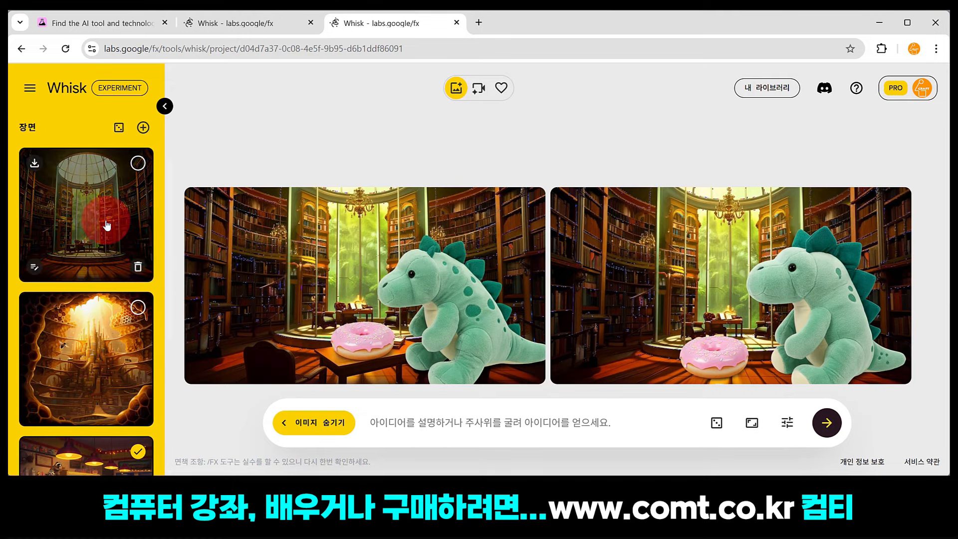
left_click(138, 266)
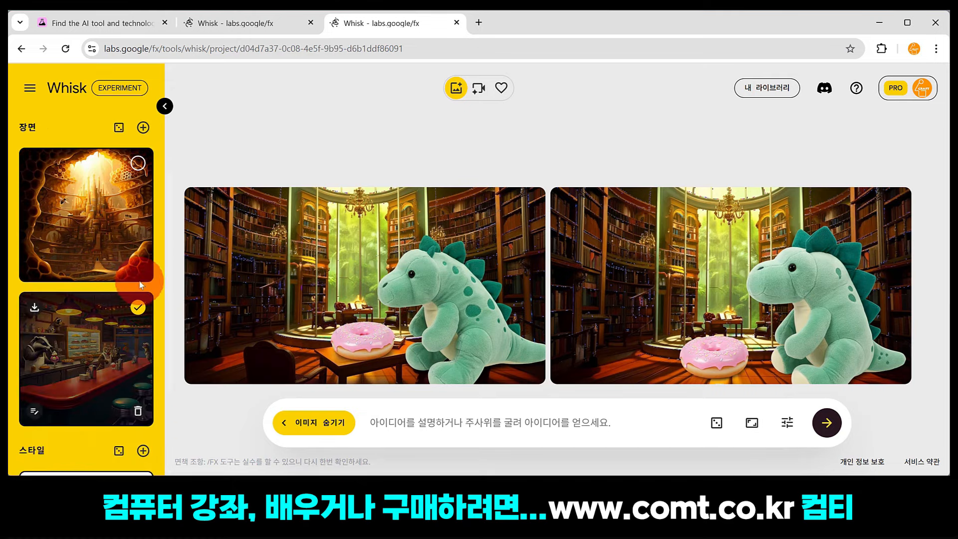
left_click(138, 267)
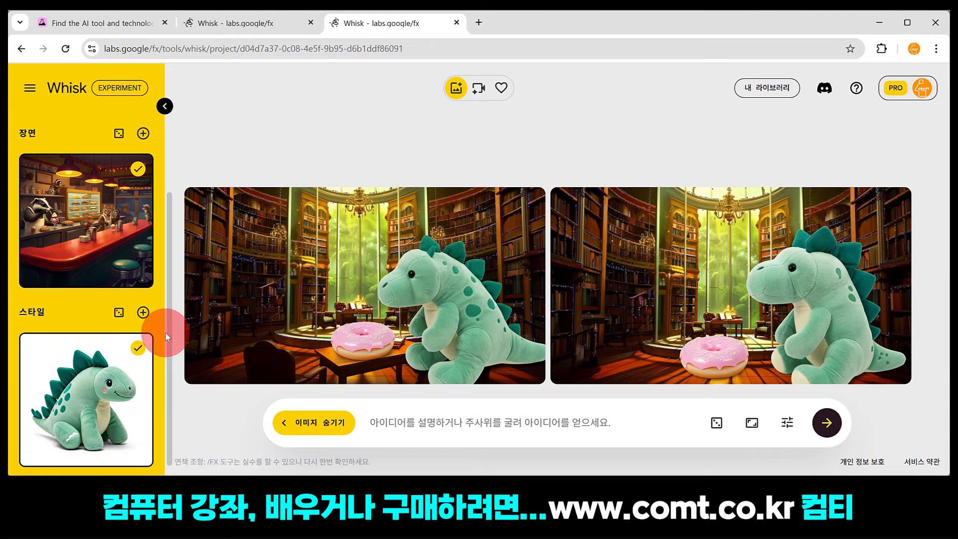
- Add random style images, remove the plush dinosaur and other unwanted styles, and select the clay creature on the forest path
left_click(119, 312)
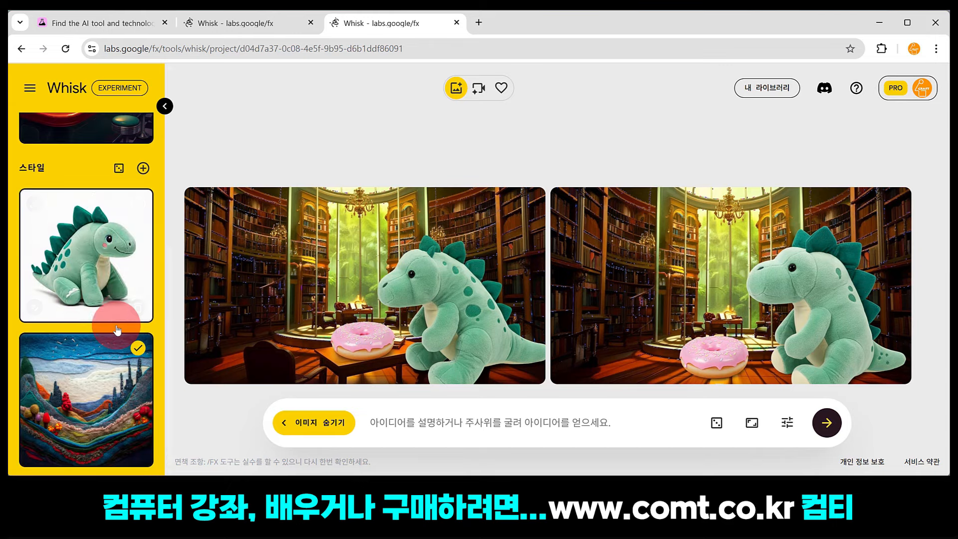
left_click(138, 202)
scroll(64, 228, "down", 2)
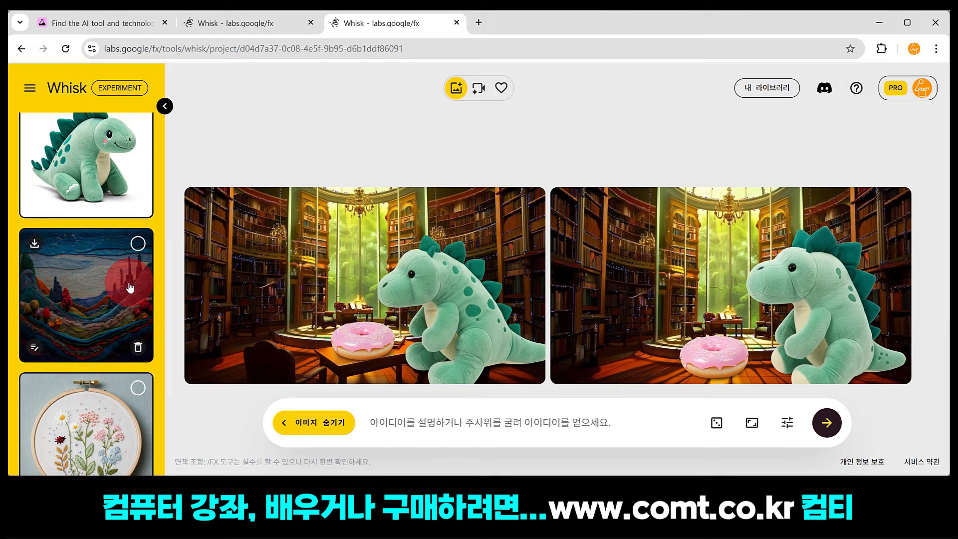
scroll(129, 288, "up", 2)
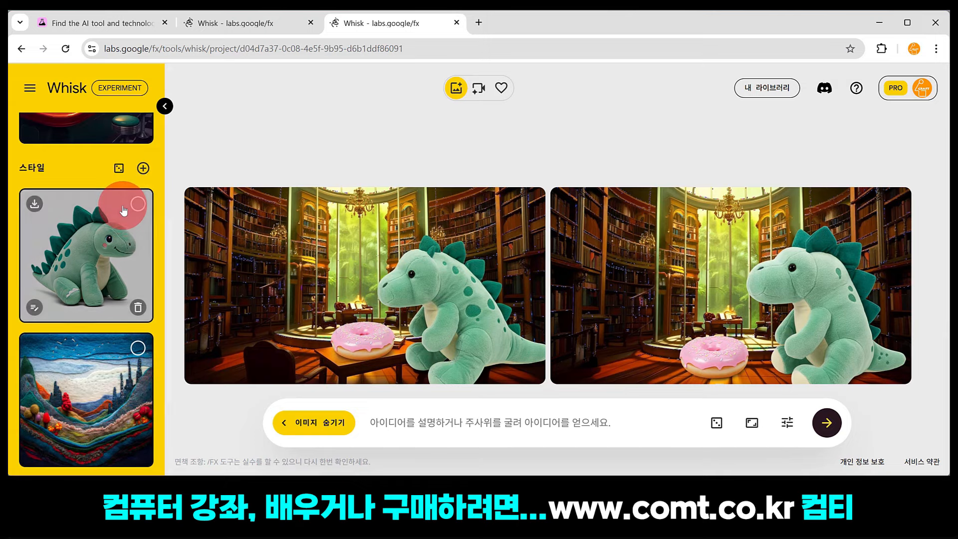
scroll(124, 211, "down", 2)
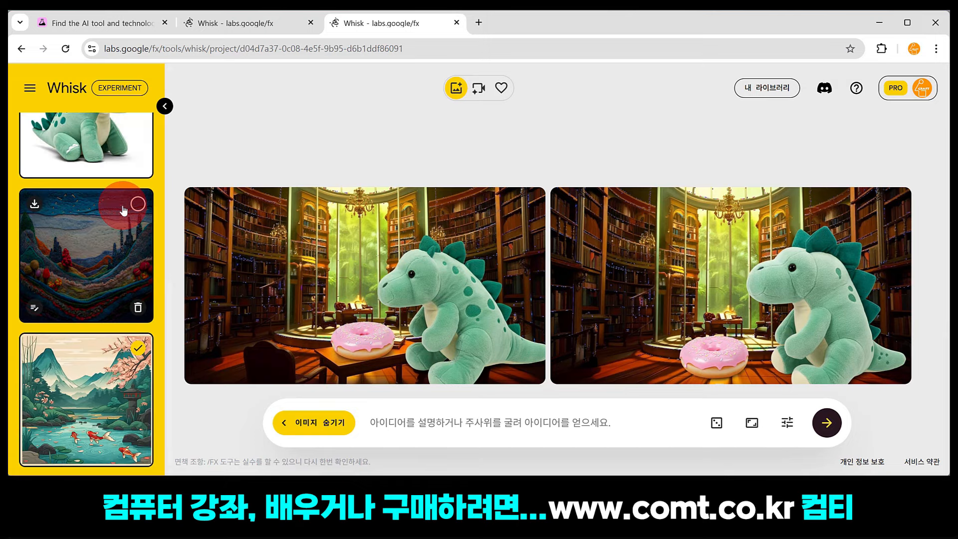
scroll(83, 378, "up", 4)
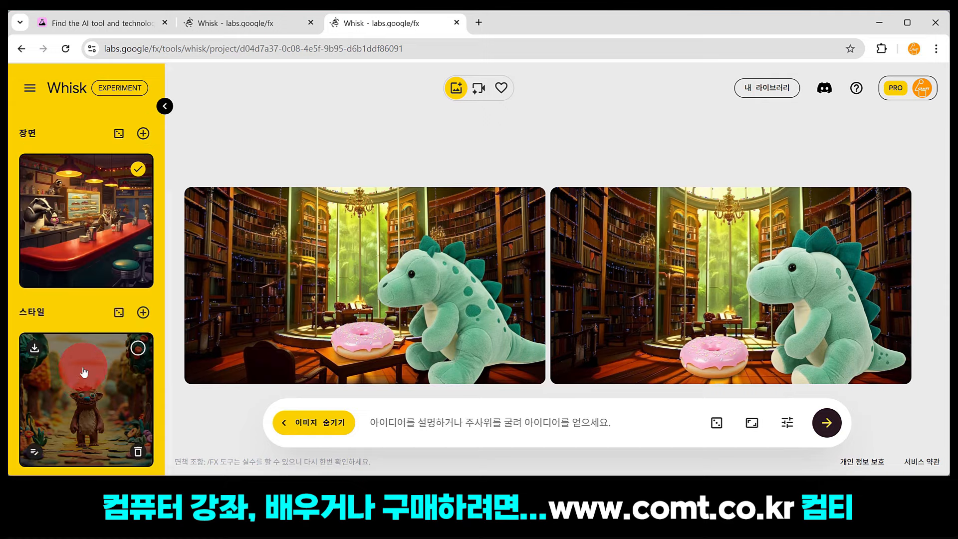
scroll(84, 371, "up", 3)
scroll(92, 399, "down", 3)
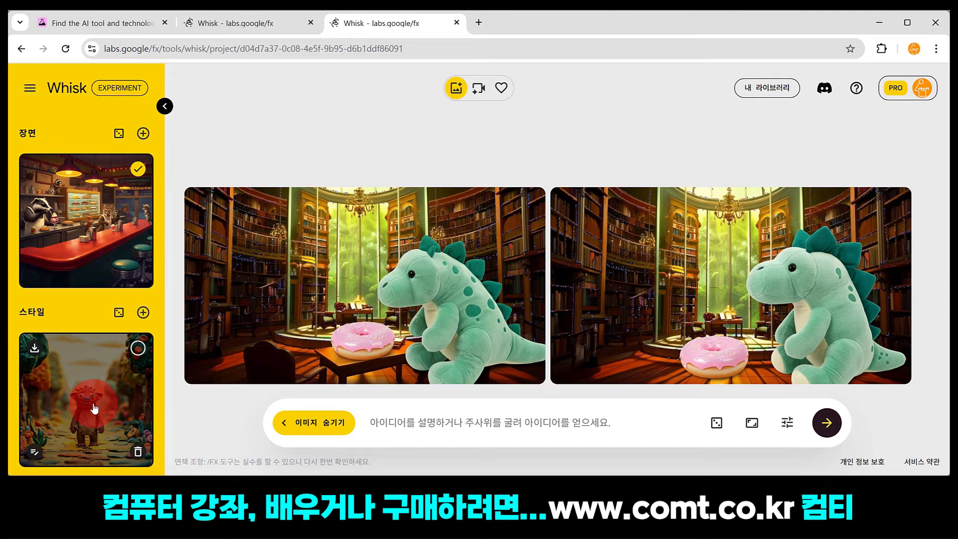
scroll(94, 408, "up", 2)
scroll(92, 406, "down", 2)
left_click(137, 348)
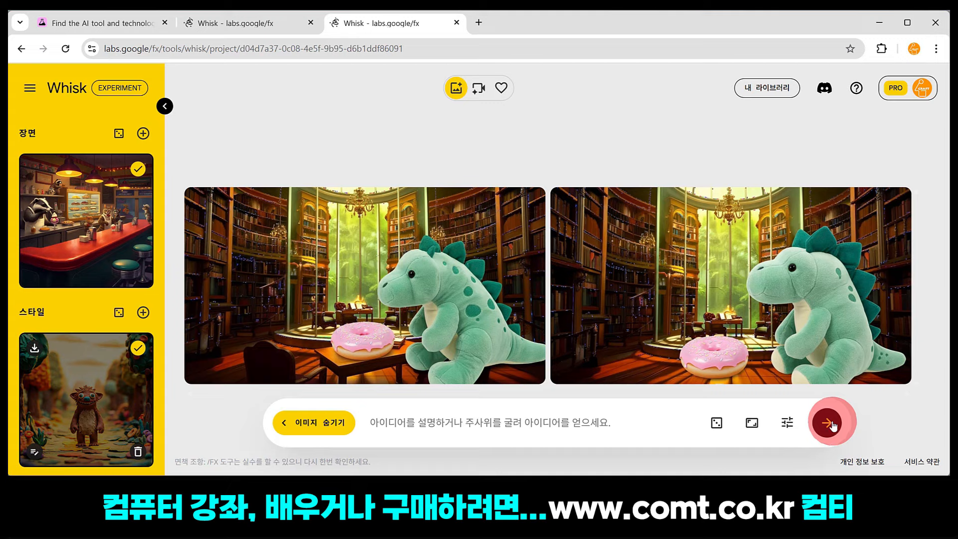
- Generate images from the donut subject, animal diner scene and clay creature style, and compare the results with the reference images
left_click(829, 423)
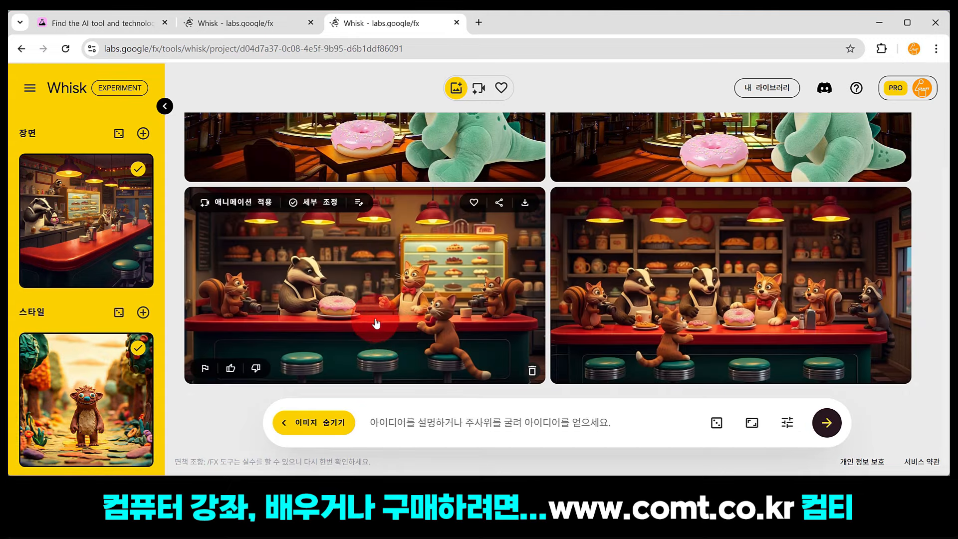
scroll(117, 332, "up", 4)
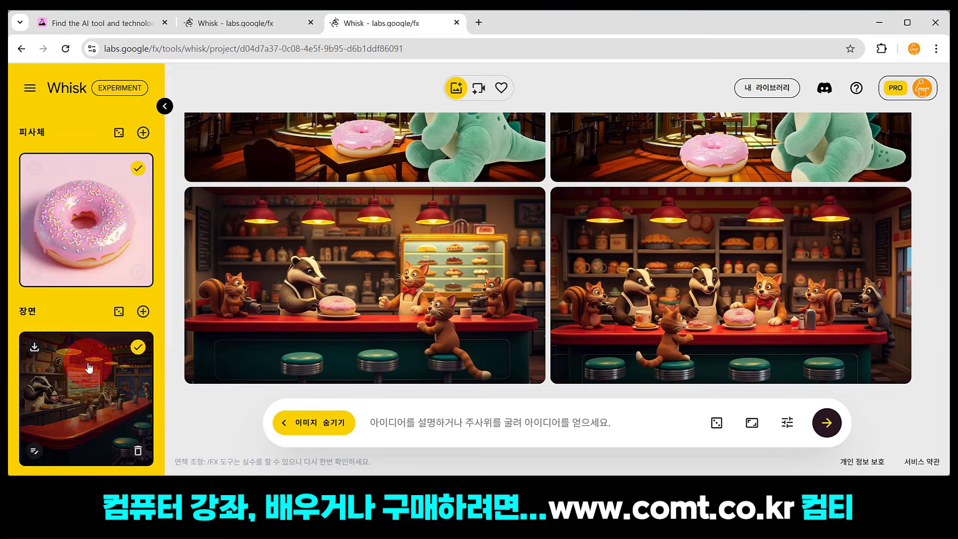
scroll(96, 406, "down", 3)
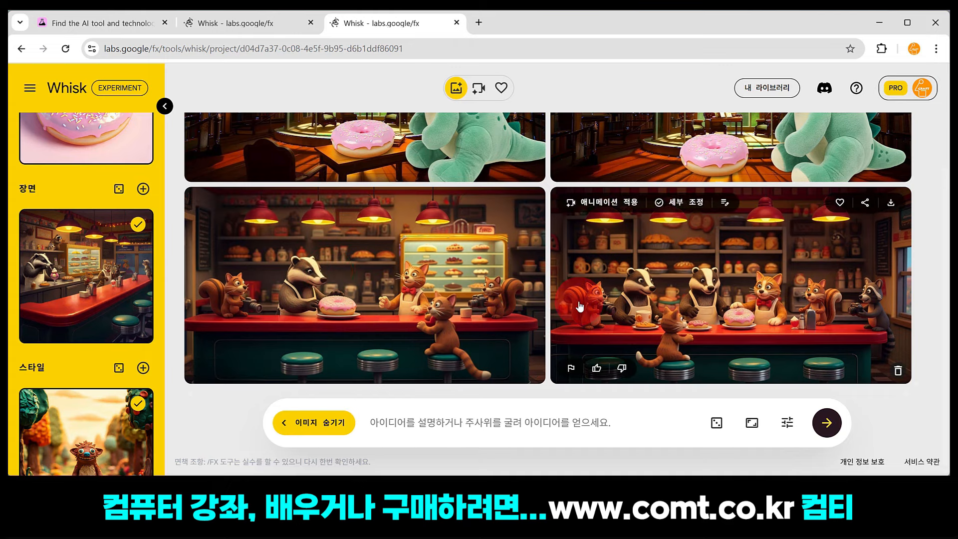
scroll(419, 330, "down", 1)
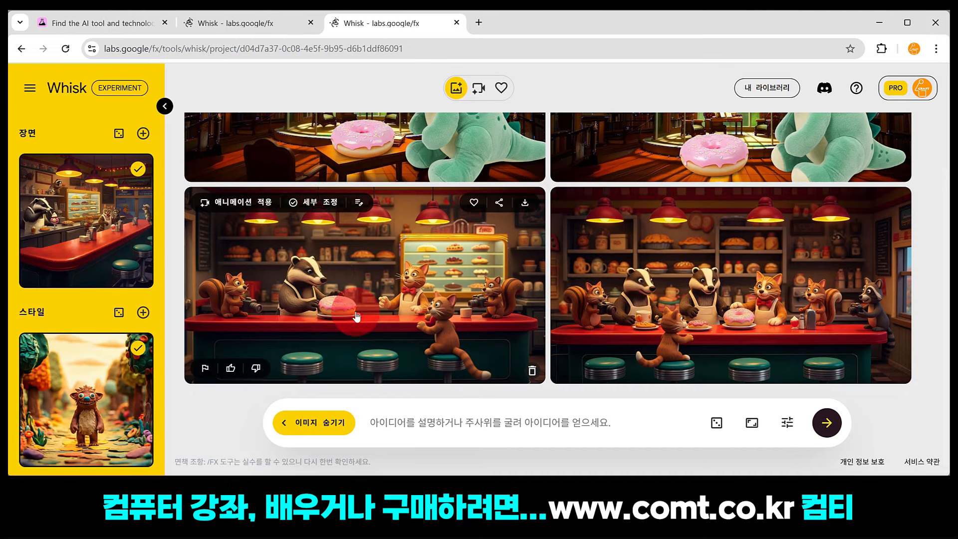